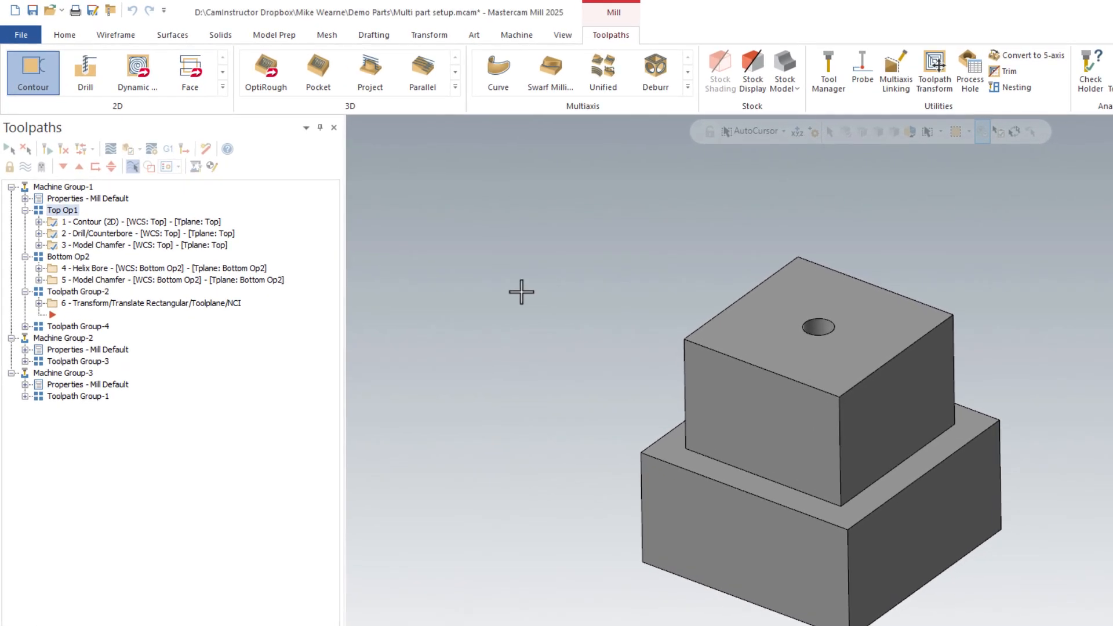
Preview the toolpaths of operations 1 to 5 one at a time, from Contour (2D) to the Bottom Op2 Model Chamfer.
left_click(131, 224)
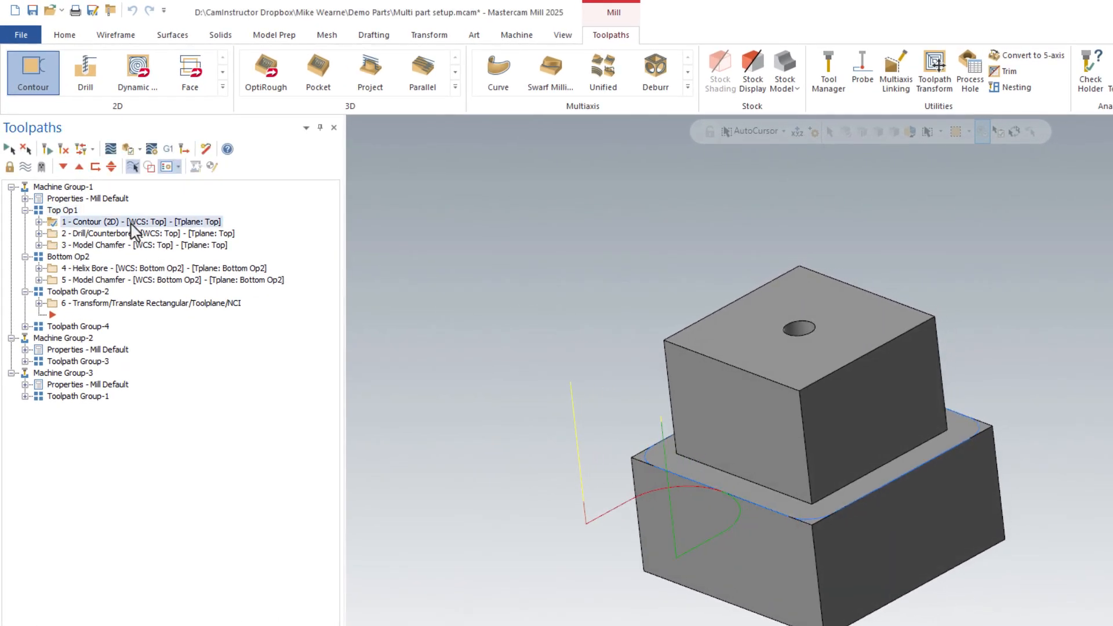
left_click(134, 234)
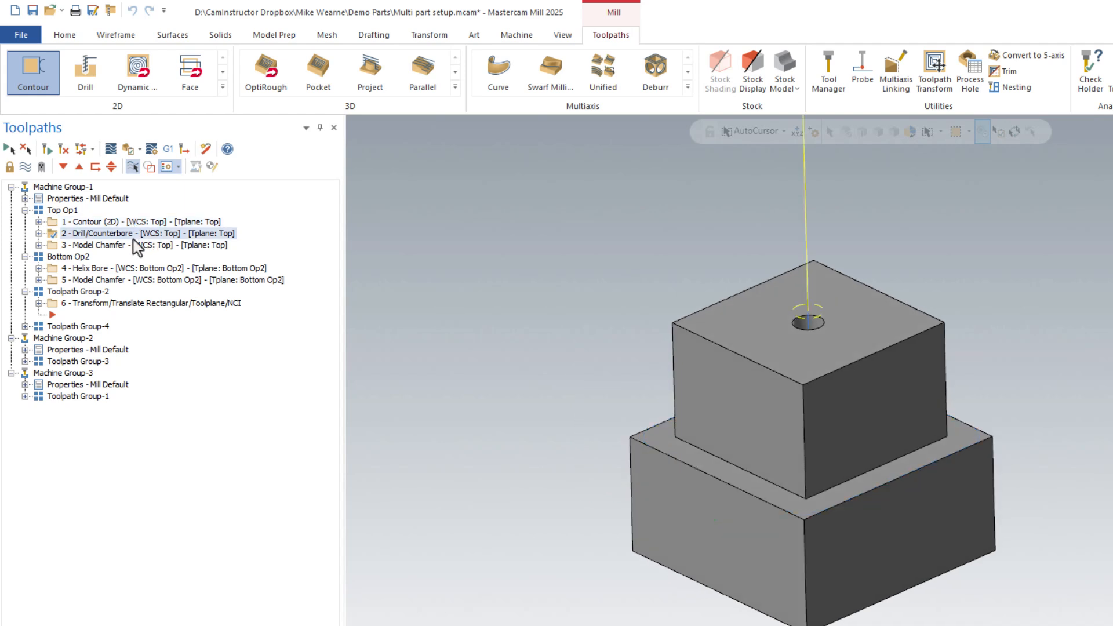
left_click(111, 246)
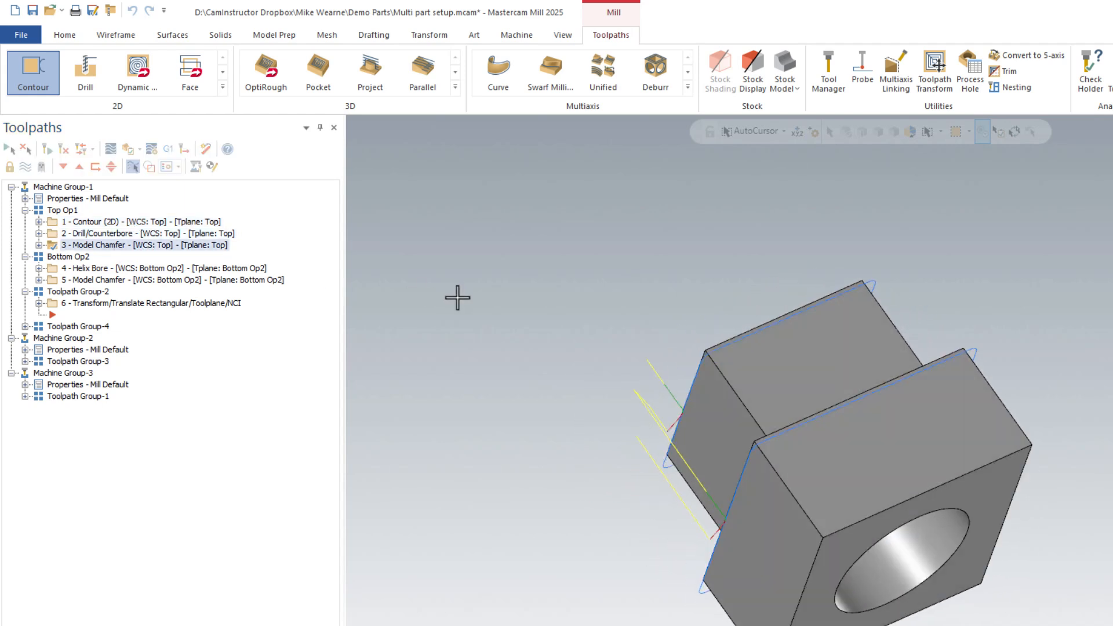
left_click(146, 270)
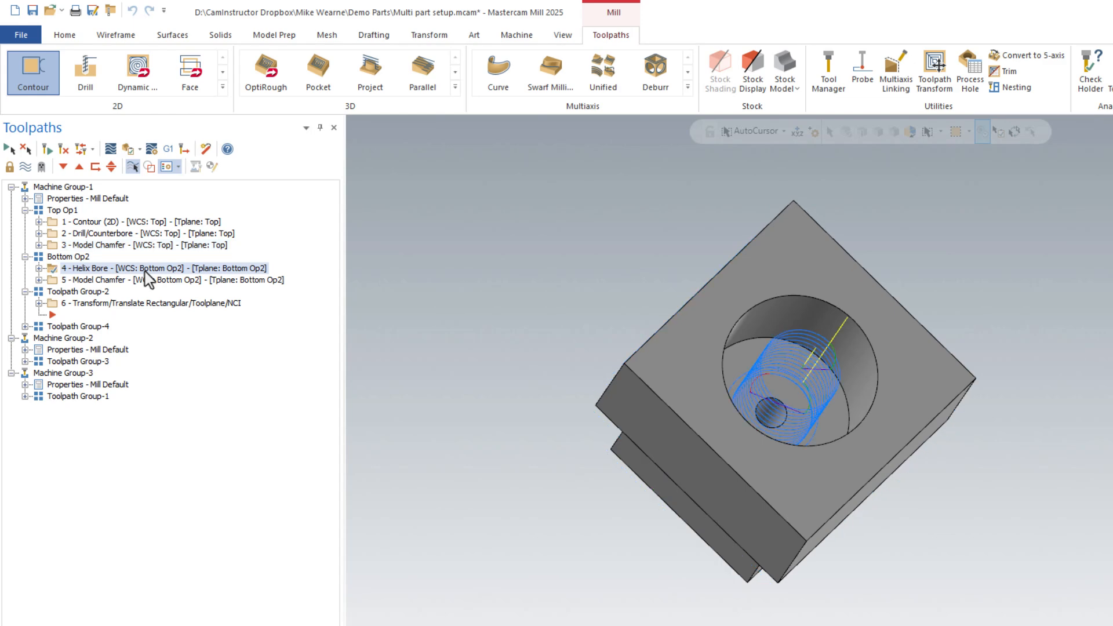
left_click(154, 284)
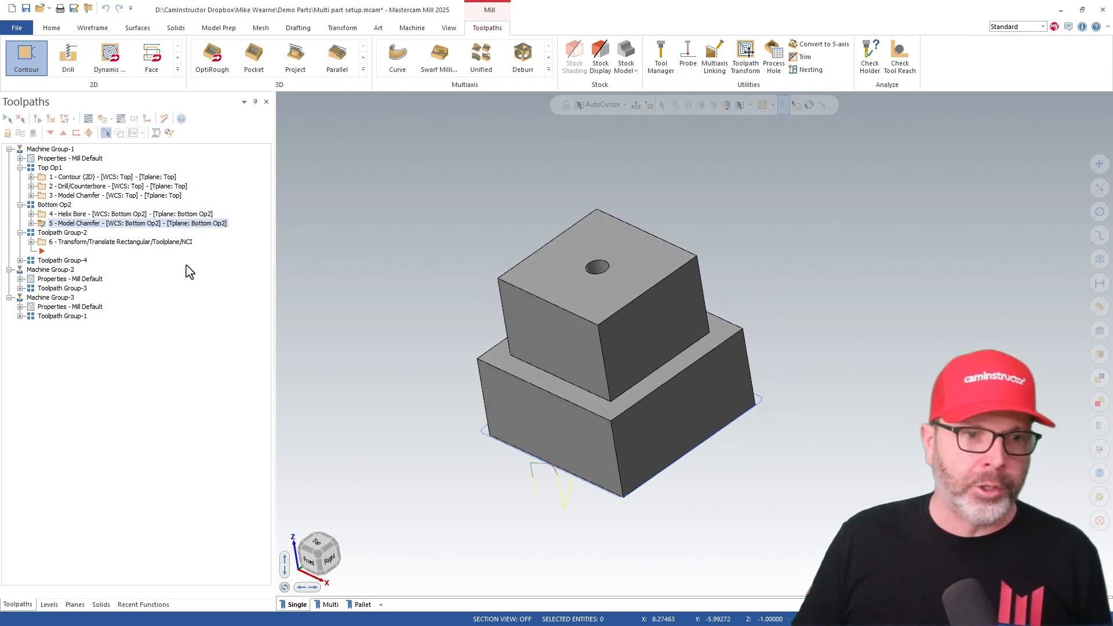
Display the combined toolpaths of the Top Op1 group, followed by those of the Bottom Op2 group.
left_click(133, 176)
left_click(49, 168)
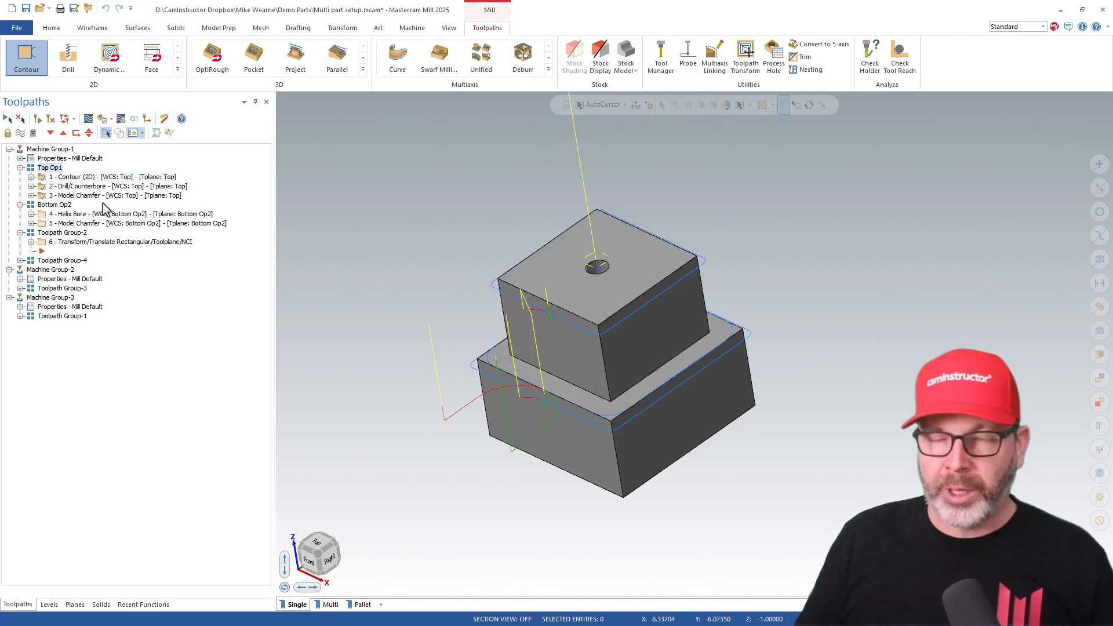
left_click(69, 206)
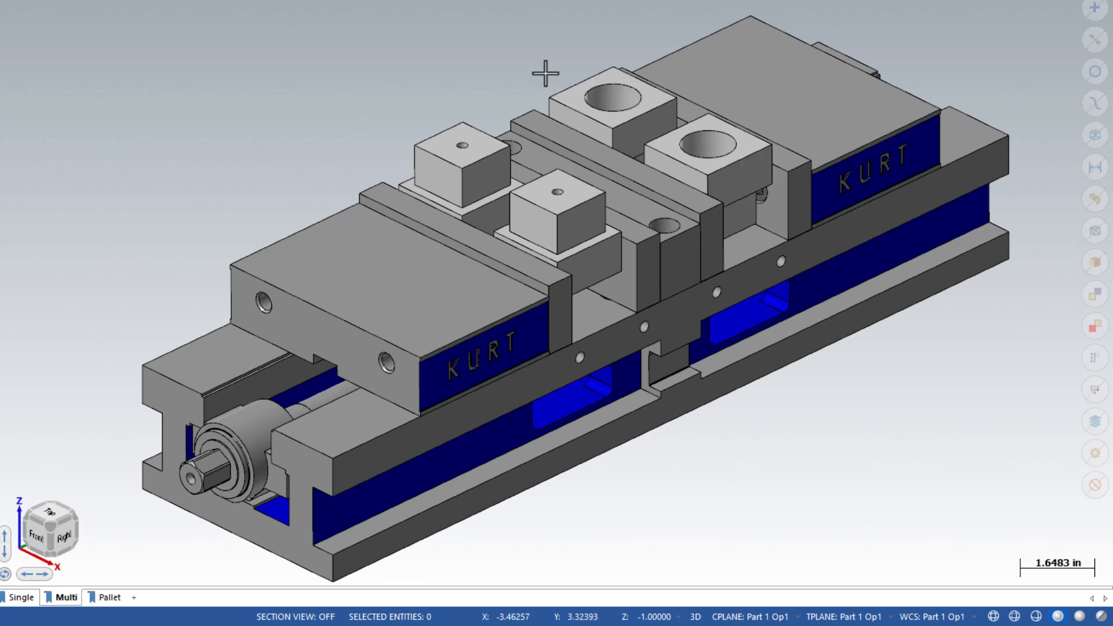
Examine the four parts held in the vise, selecting the Contour (2D) and Helix Bore operations for reference.
scroll(695, 78, "up", 4)
scroll(528, 47, "up", 1)
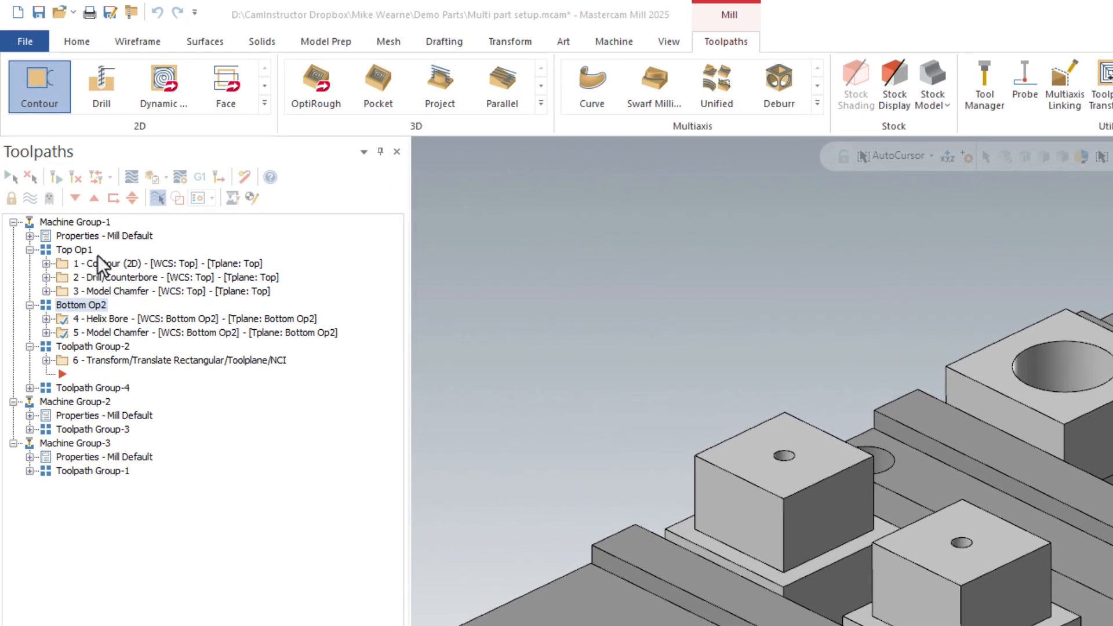
left_click(80, 190)
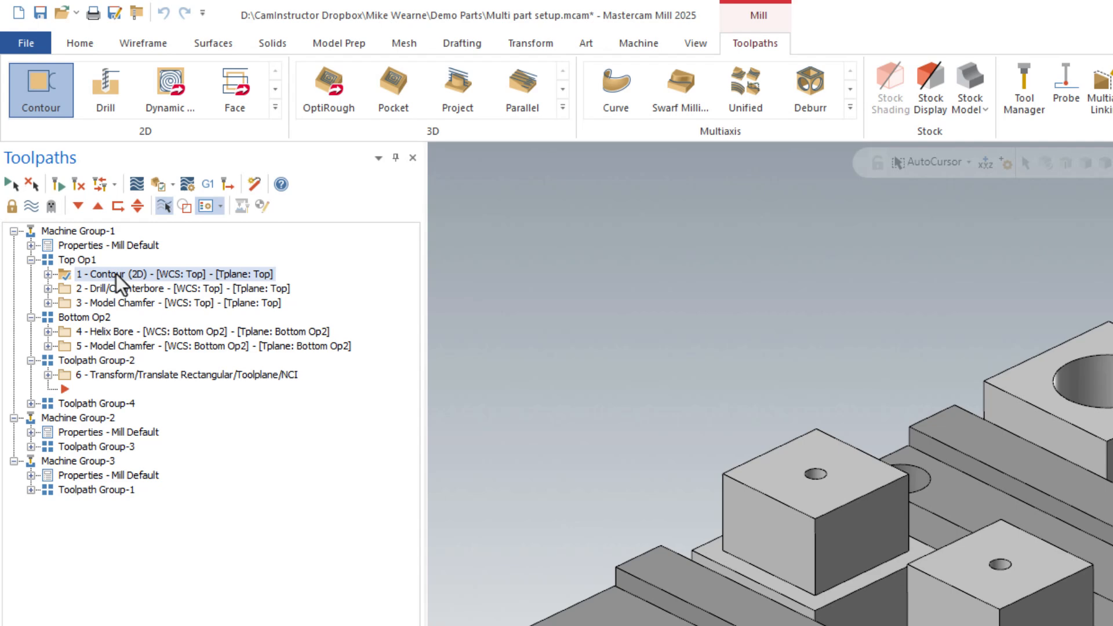
left_click(117, 332)
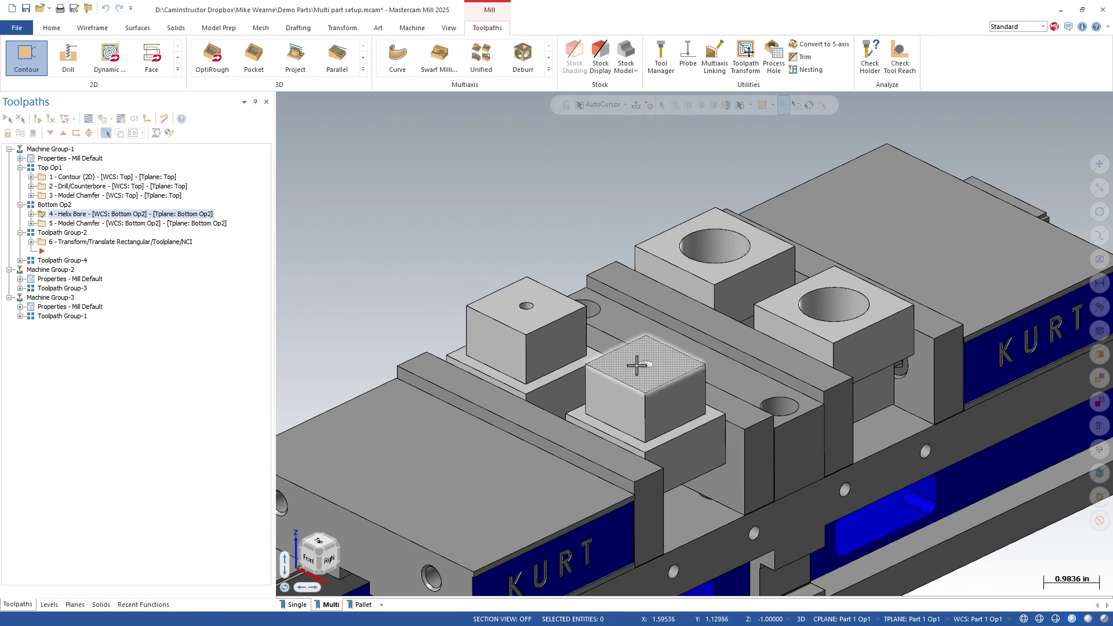
scroll(577, 239, "down", 2)
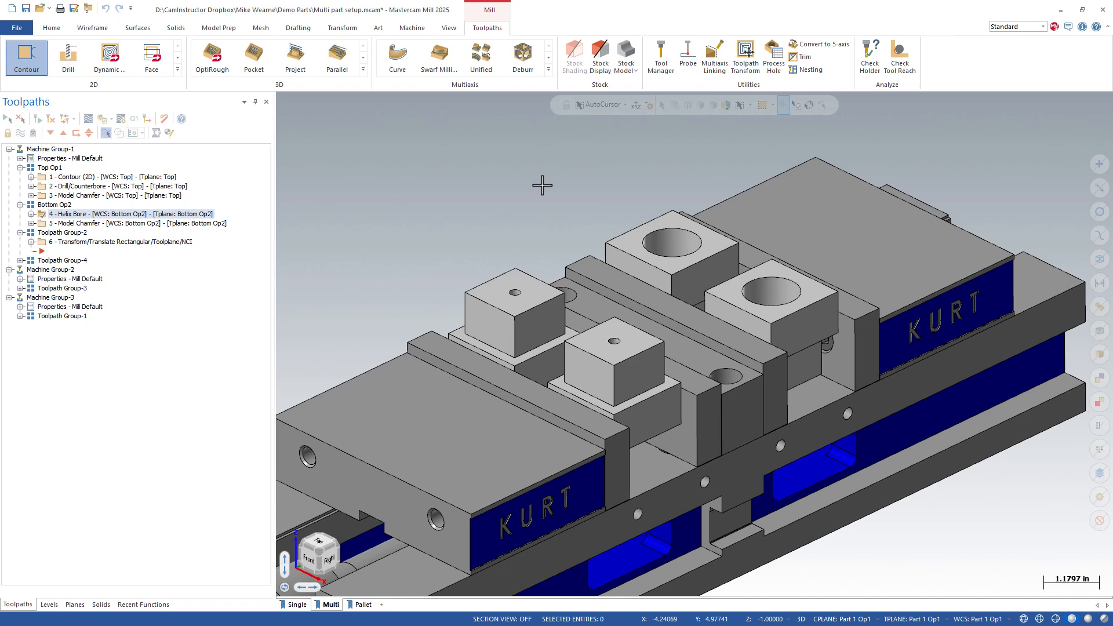
scroll(571, 292, "down", 1)
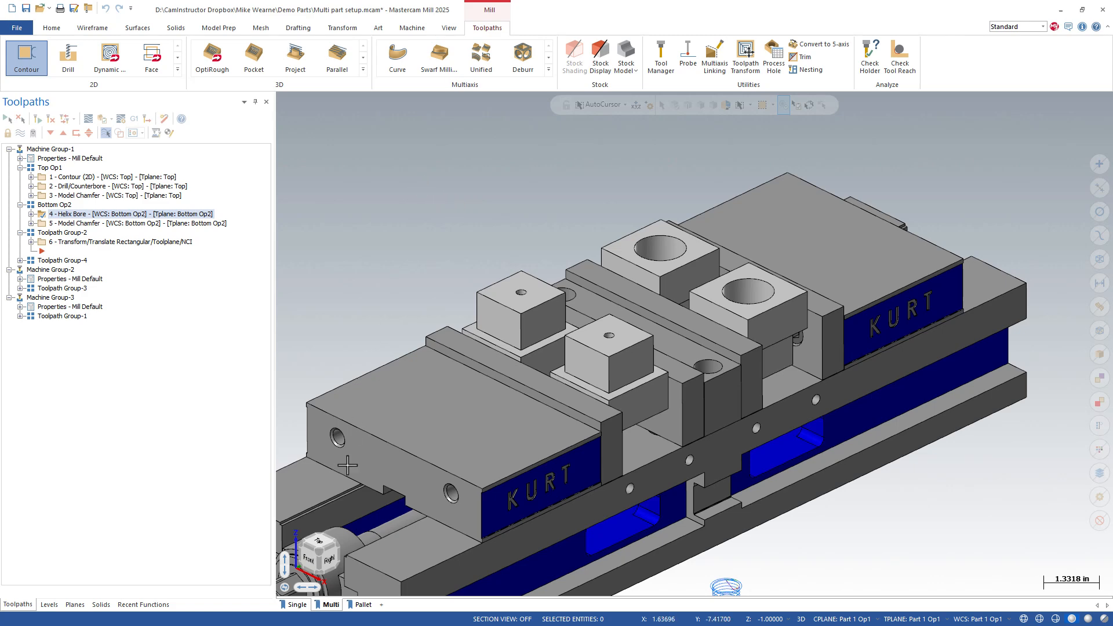
Switch to the Single part view and display the Top Op1 and Bottom Op2 group toolpaths on the part.
left_click(293, 604)
scroll(688, 449, "up", 1)
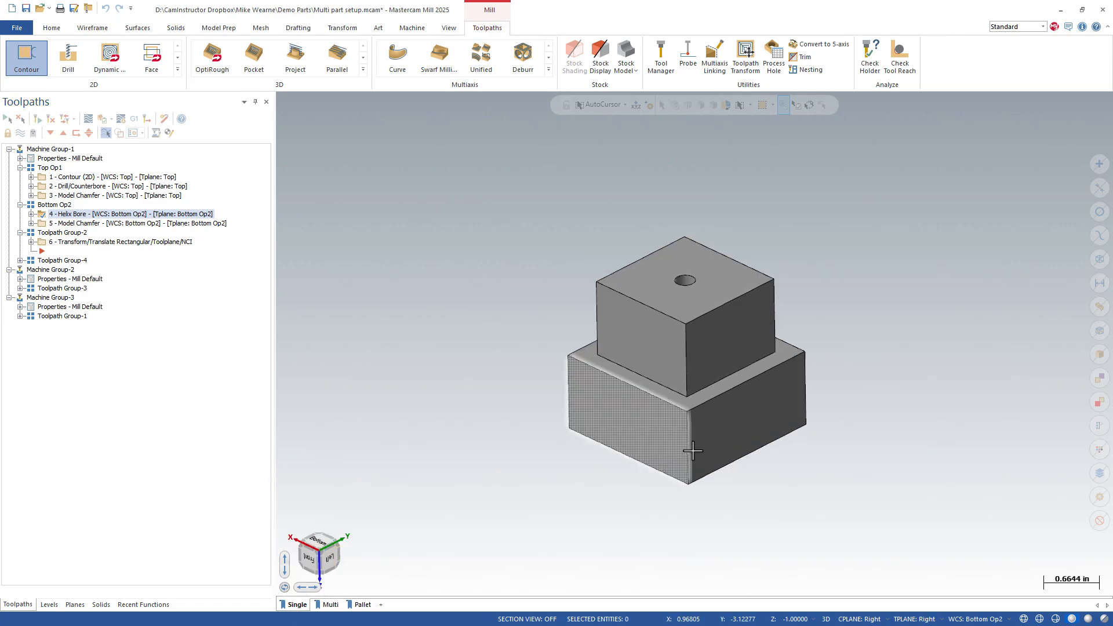
scroll(947, 452, "up", 3)
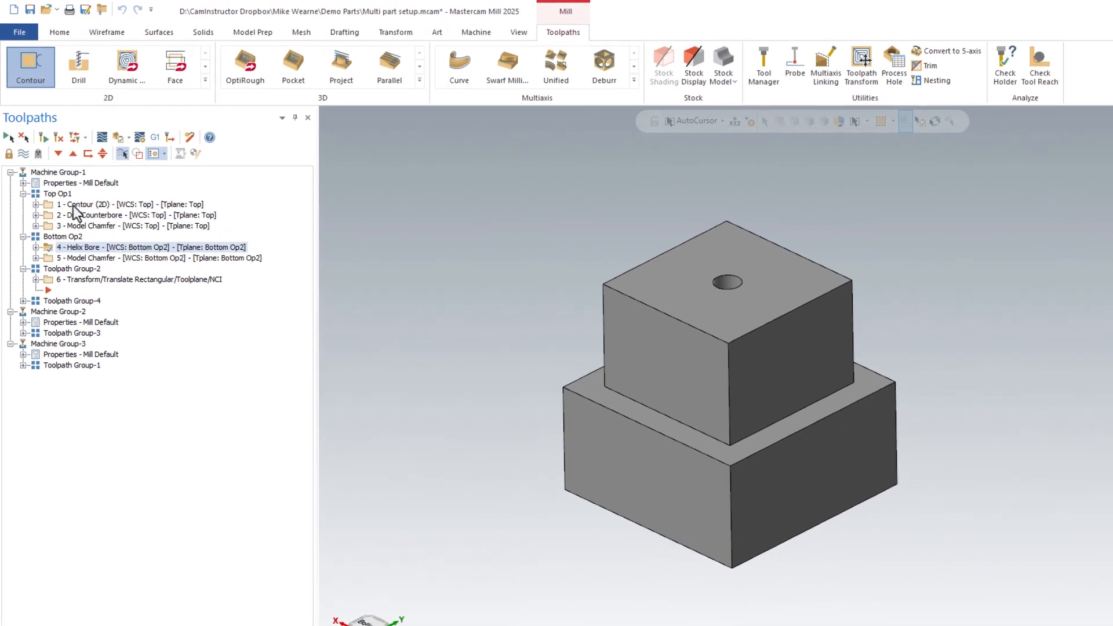
left_click(58, 194)
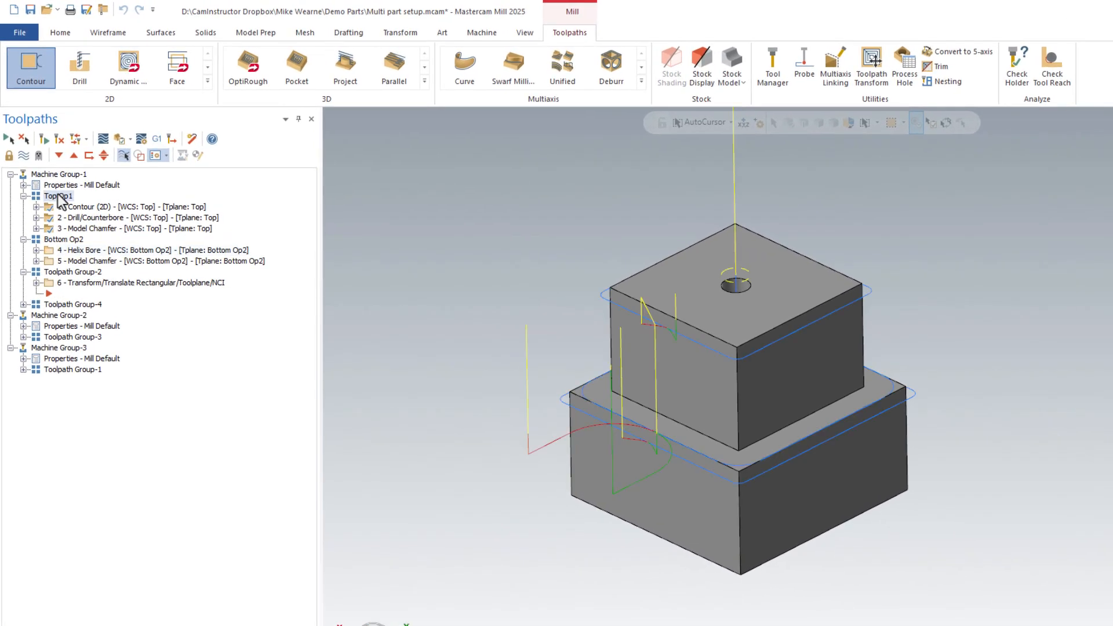
left_click(64, 241)
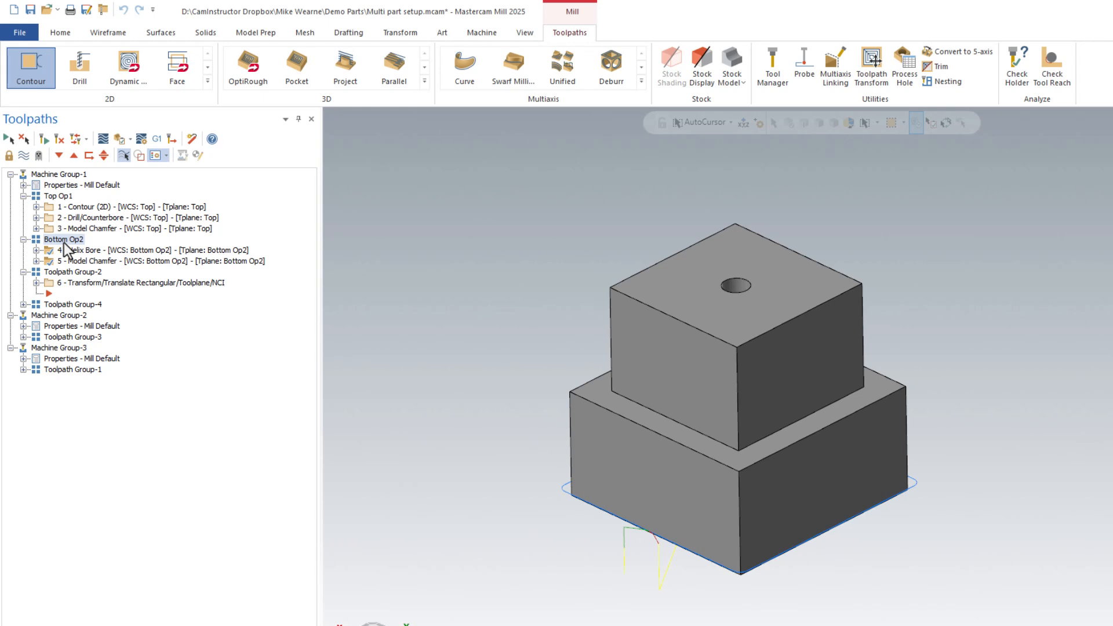
Review the Contour, Drill/Counterbore, top Model Chamfer, Helix Bore and bottom Model Chamfer toolpaths individually on the single part.
left_click(81, 208)
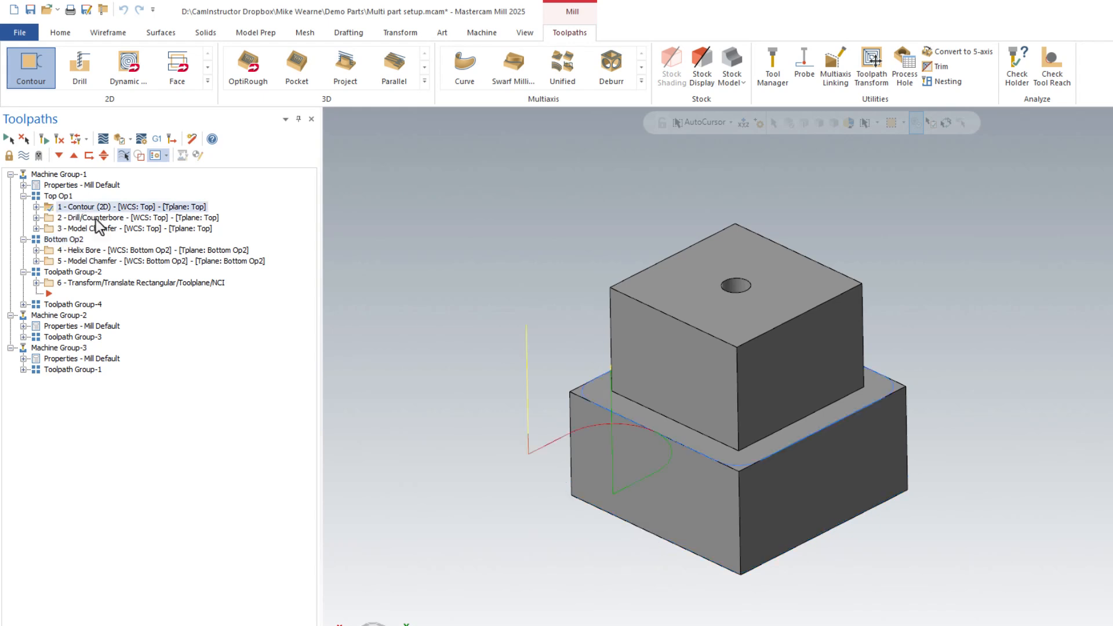
left_click(103, 219)
left_click(105, 229)
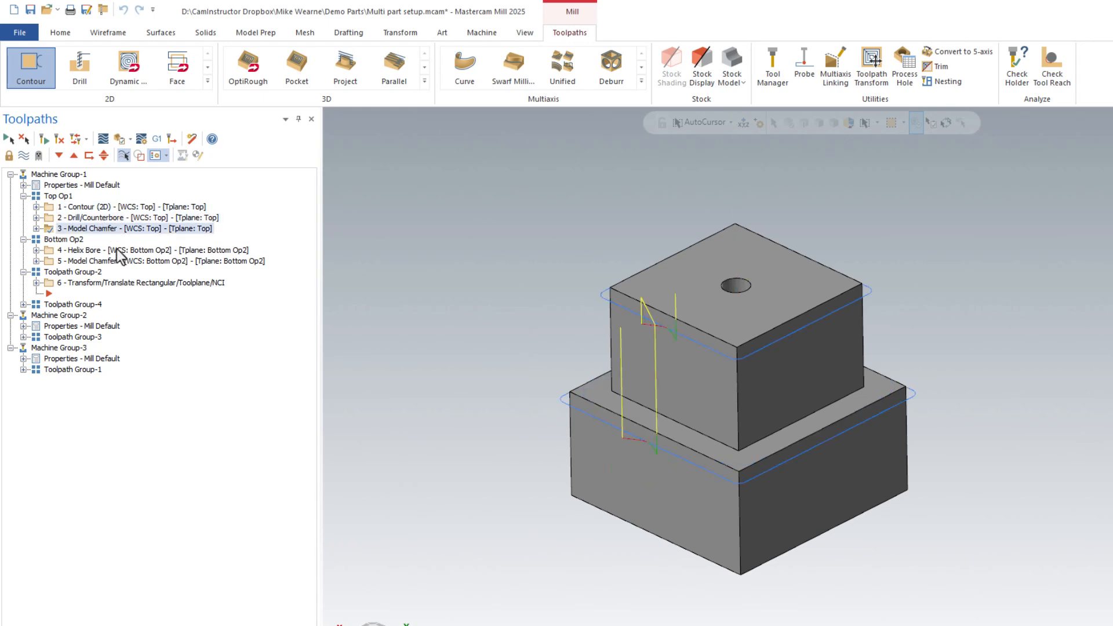
left_click(106, 251)
left_click(111, 261)
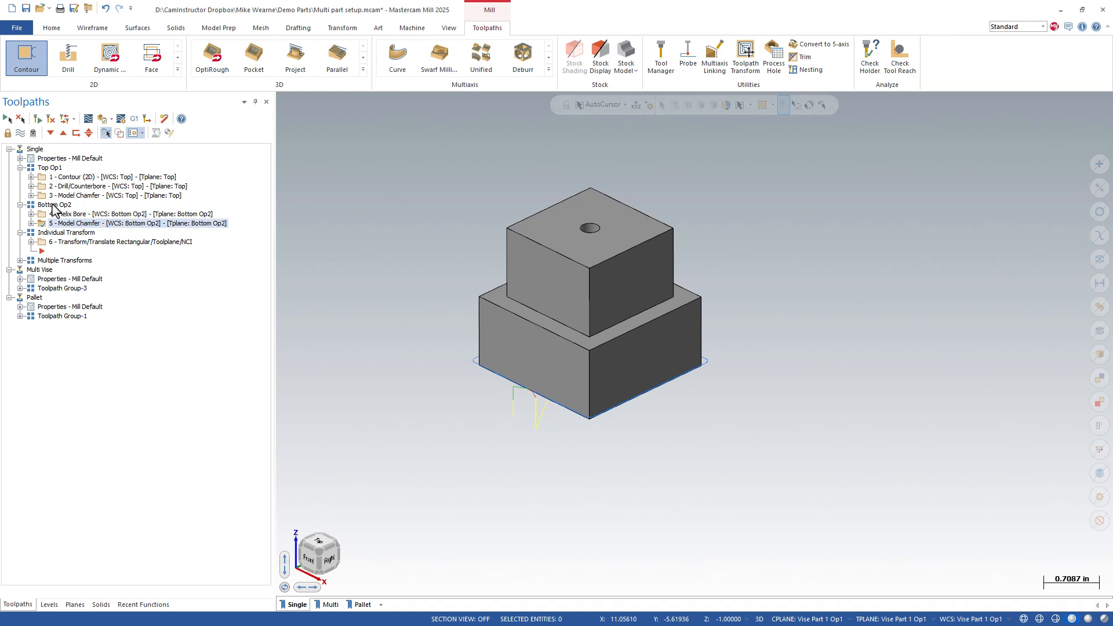
Select the Top Op1 group and check the work offset assigned to the Top plane.
left_click(52, 168)
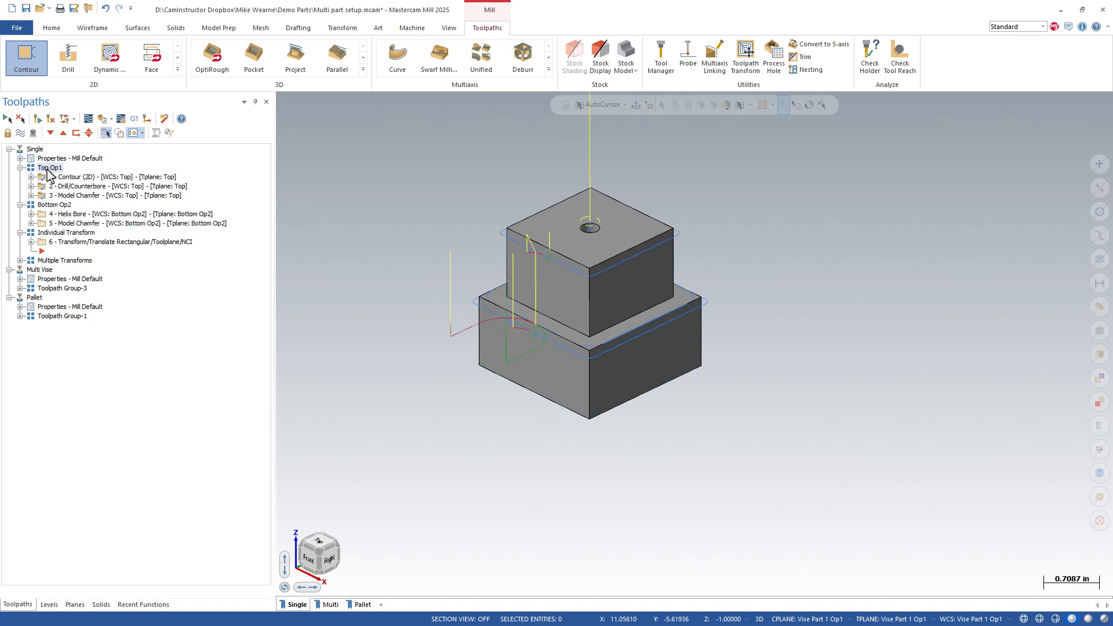
left_click(75, 605)
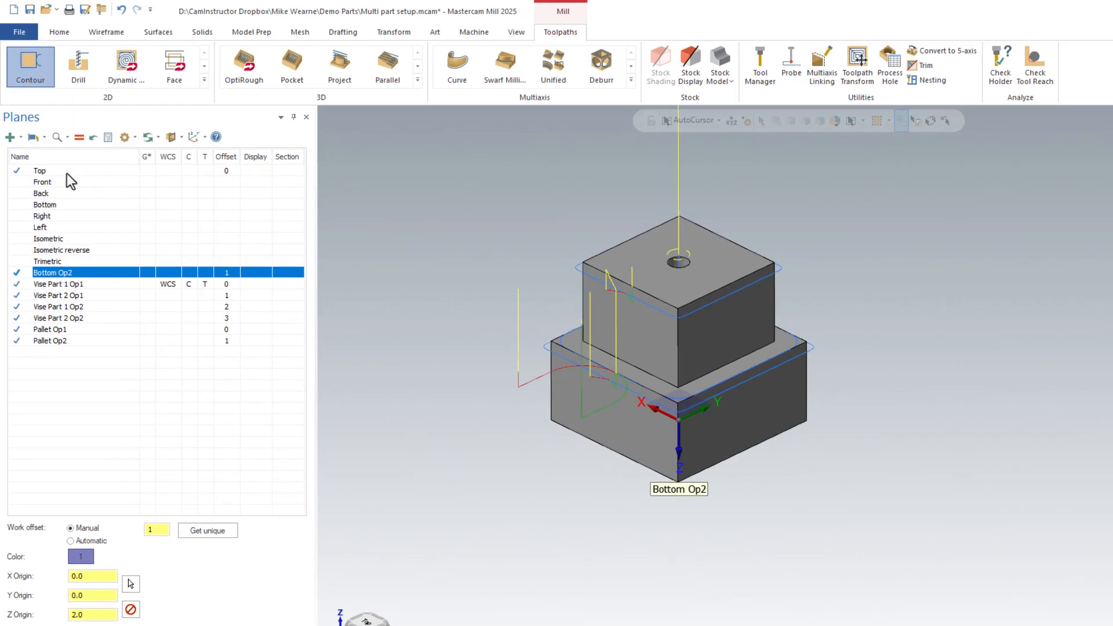
left_click(58, 149)
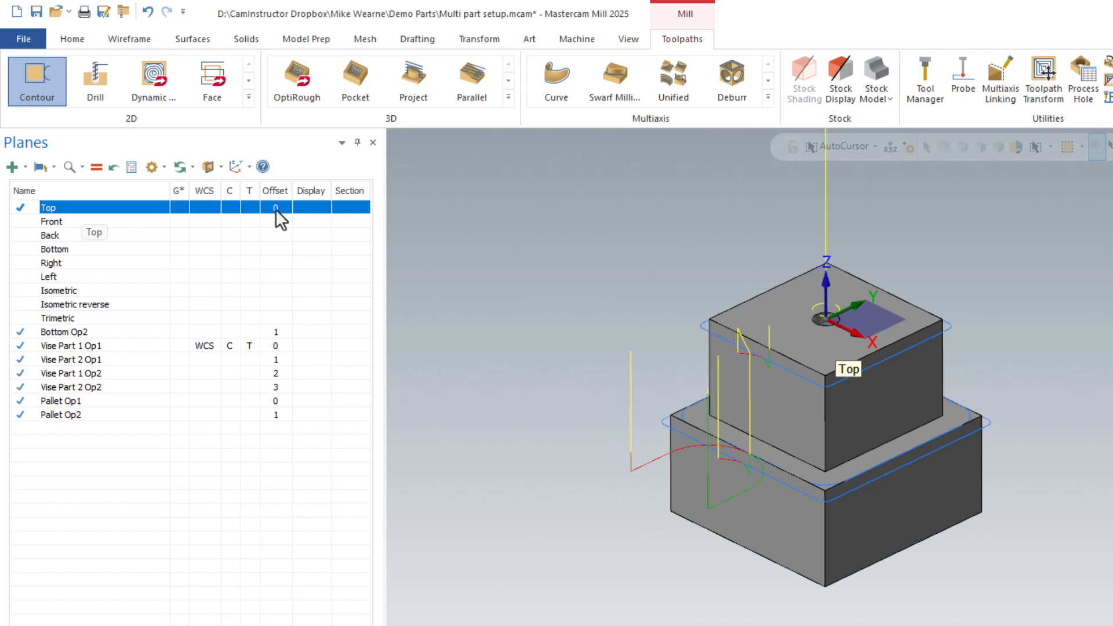
Select the Bottom Op2 group and check the work offset assigned to the Bottom Op2 plane.
left_click(29, 625)
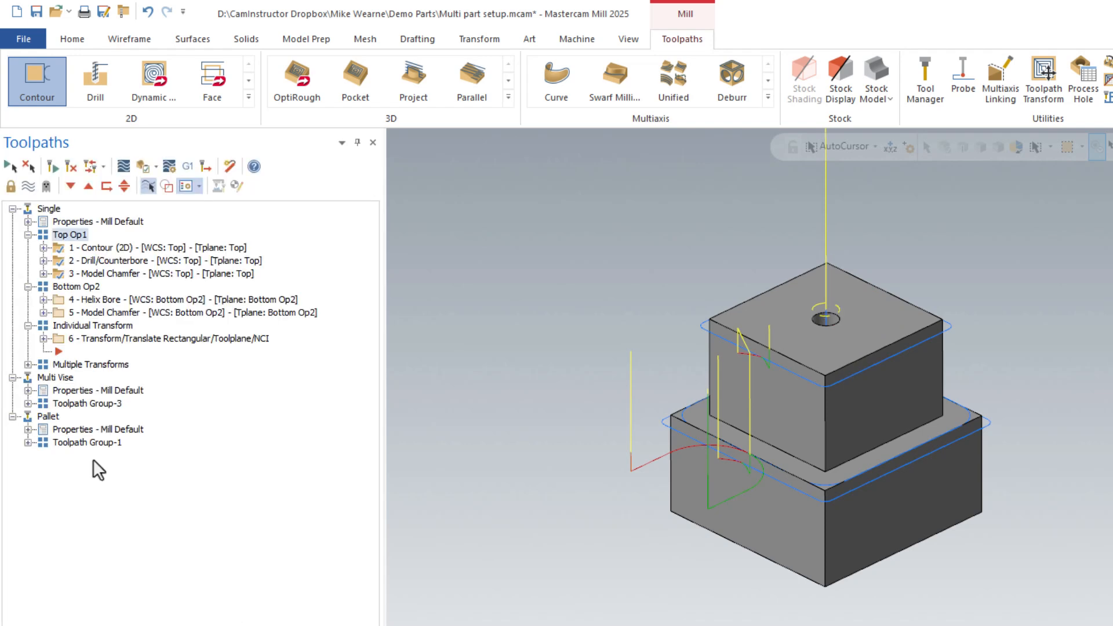
left_click(76, 286)
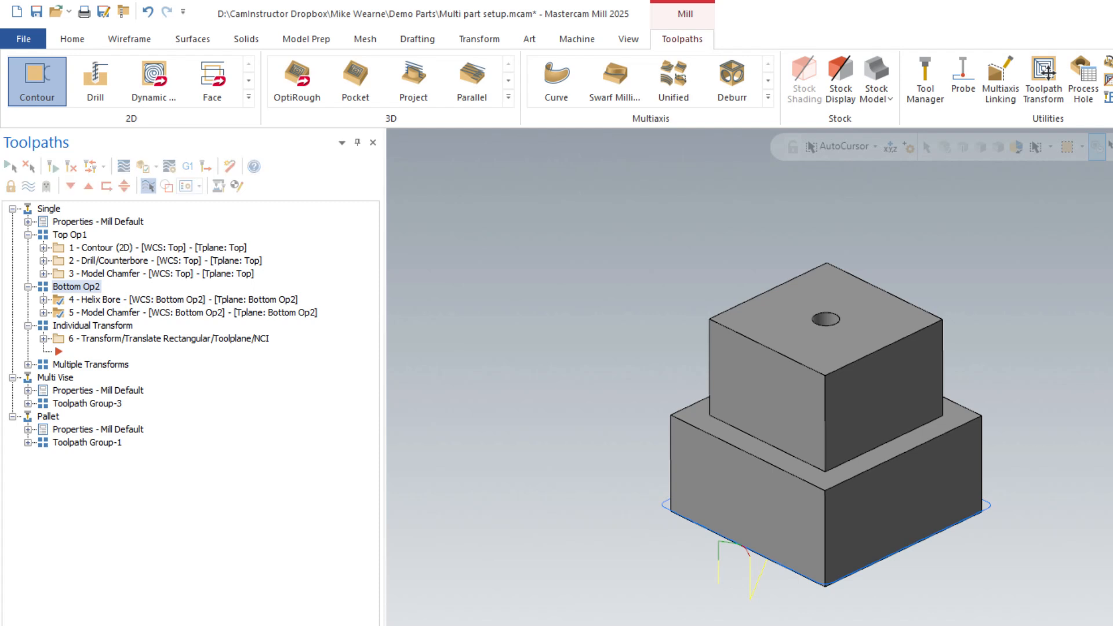
left_click(137, 625)
left_click(66, 335)
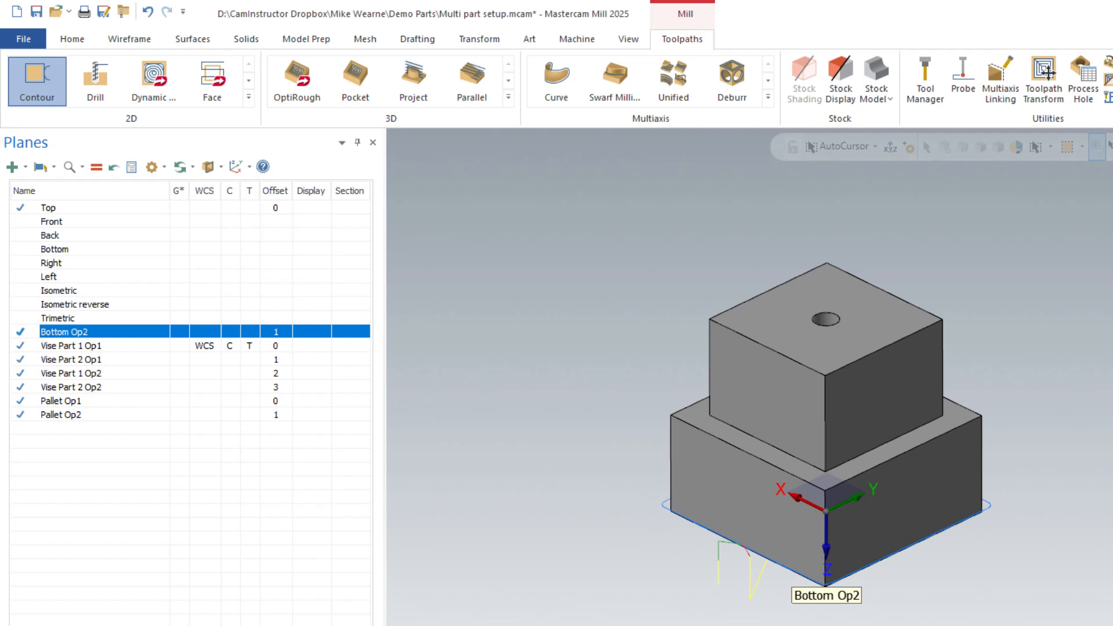
Select all operations in both Top Op1 and Bottom Op2 and post them to NC code.
left_click(26, 624)
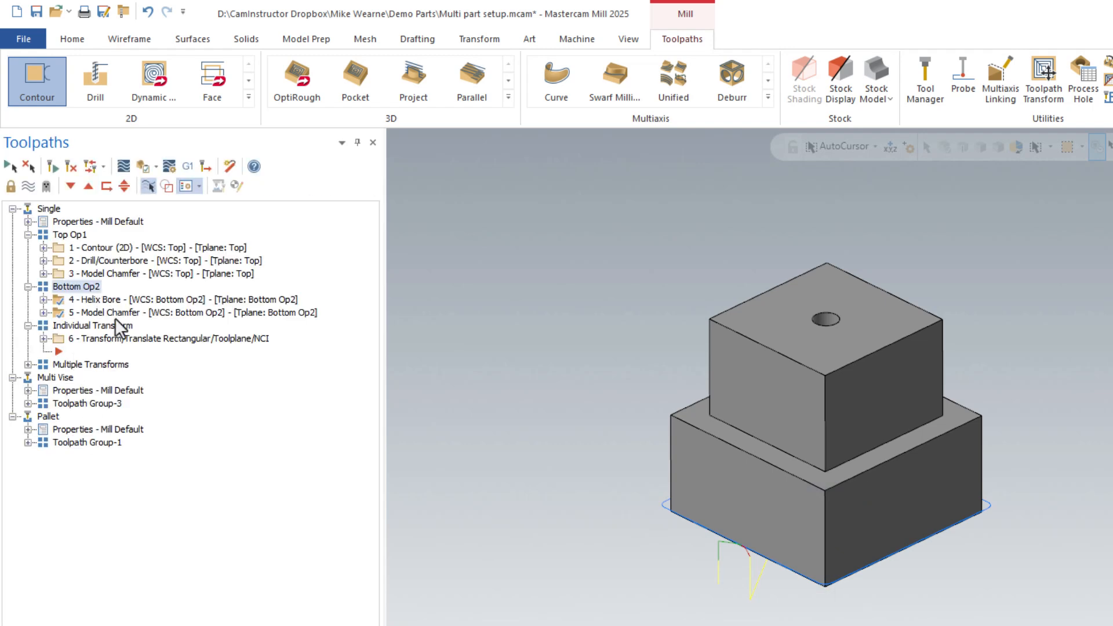
left_click(71, 234, "ctrl")
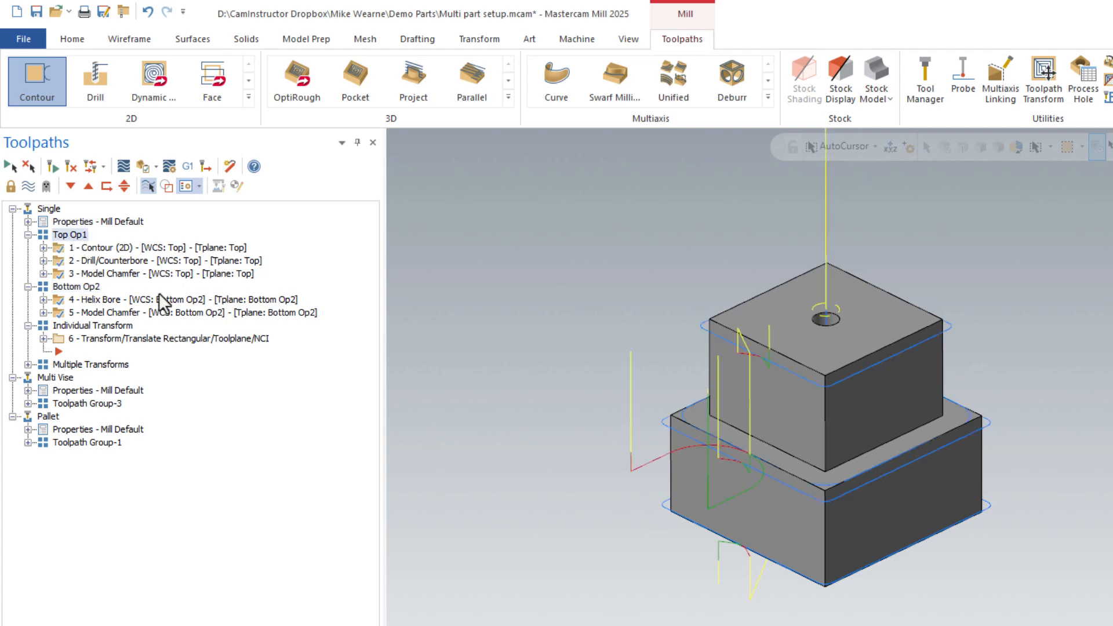
left_click(187, 169)
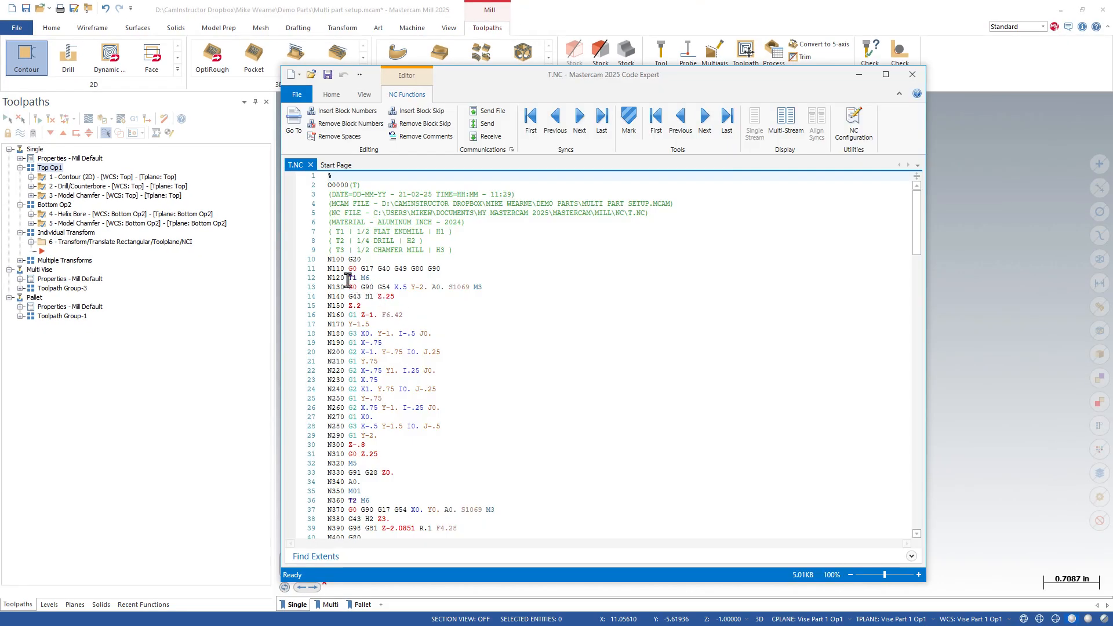
Check the work offset in the NC blocks following the T1, T2 and T3 tool changes of the Top Op1 operations.
left_click_drag(348, 279, 420, 291)
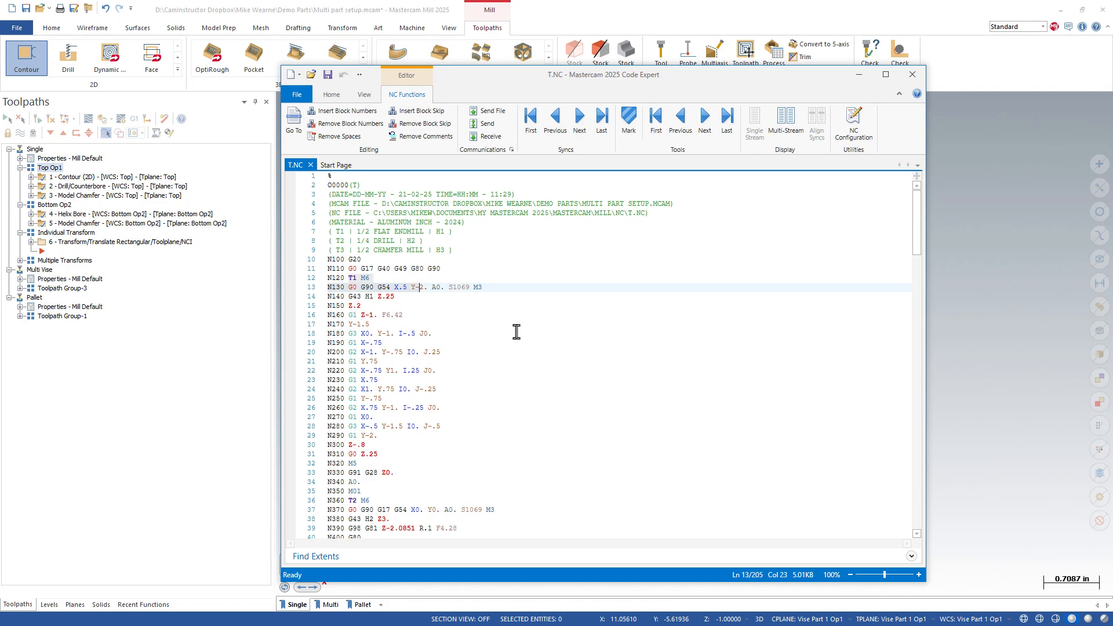
scroll(475, 336, "down", 4)
left_click_drag(349, 389, 435, 399)
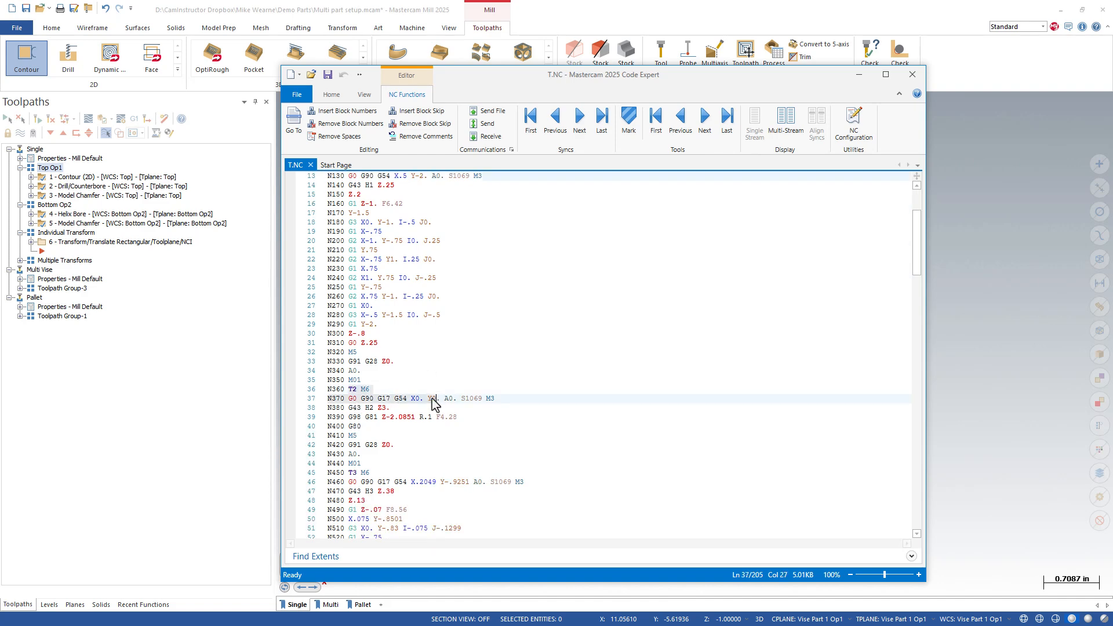
scroll(400, 401, "down", 3)
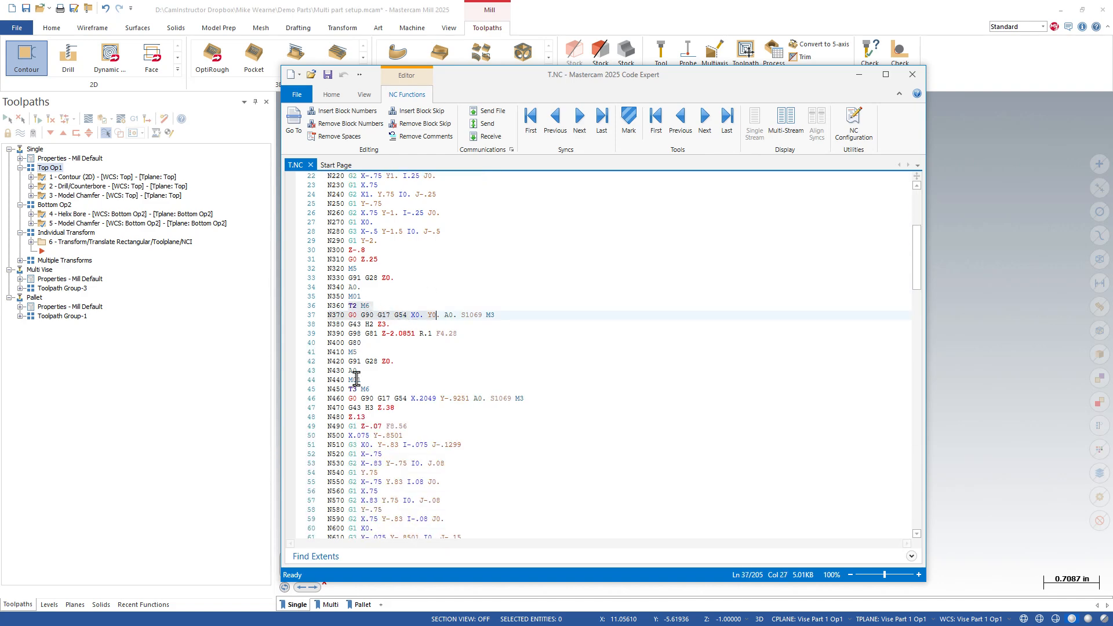
left_click_drag(349, 389, 537, 399)
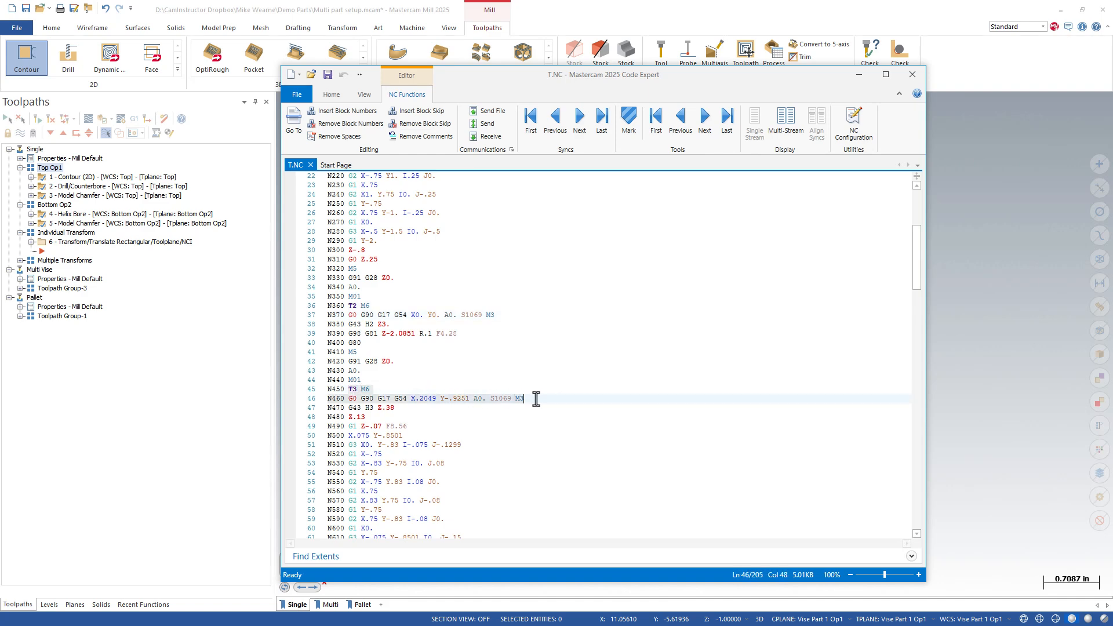
Check the work offset in the NC blocks following the T1 and T3 tool changes of the Bottom Op2 operations.
scroll(418, 407, "down", 8)
scroll(417, 407, "down", 9)
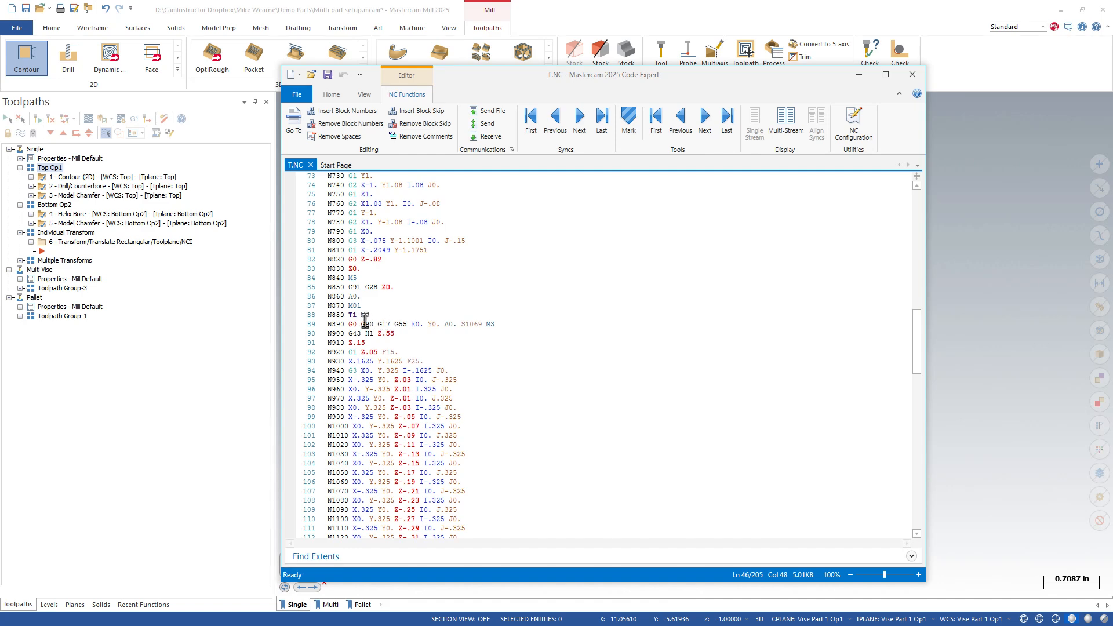
left_click(445, 325)
scroll(455, 450, "down", 15)
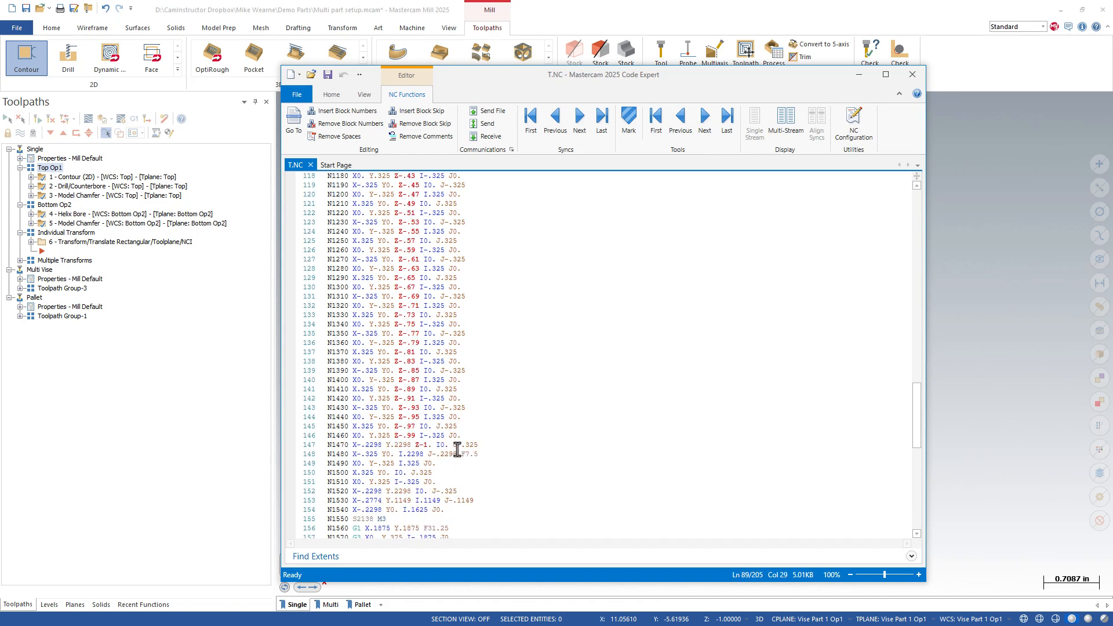
scroll(457, 450, "down", 11)
double_click(375, 327)
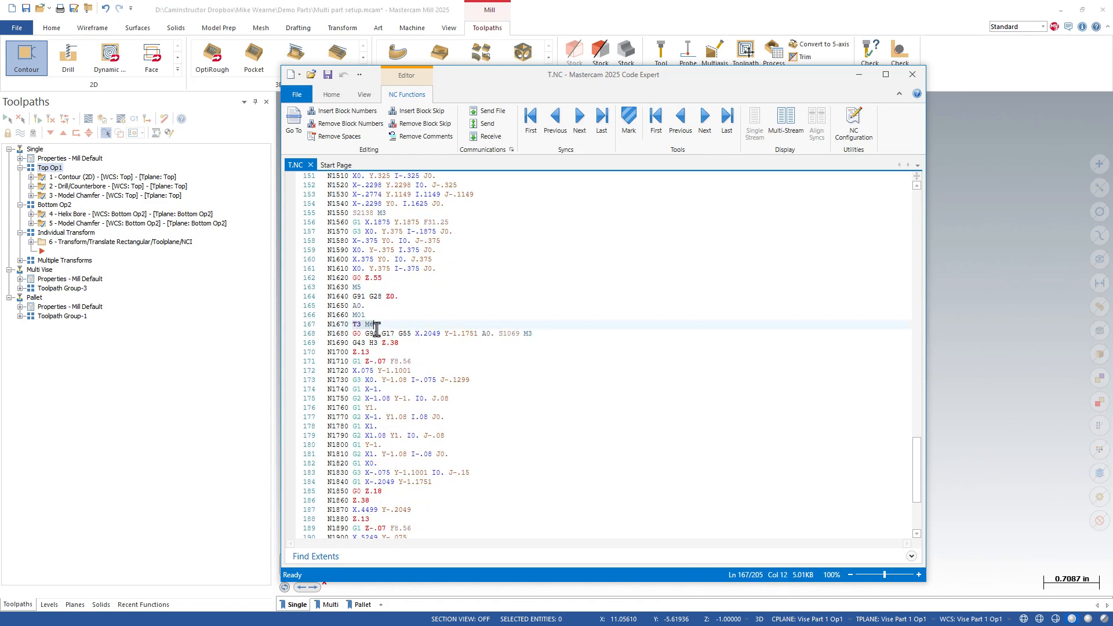
Copy the entire posted T.NC program and paste it into the empty file in CIMCO Edit for backplotting.
left_click(422, 334)
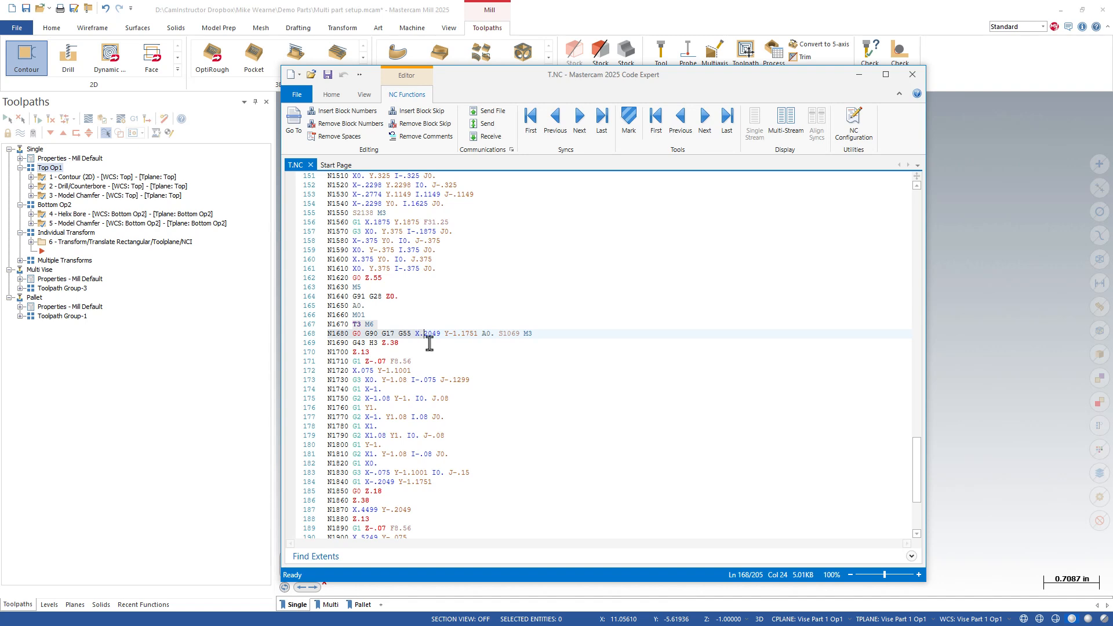
left_click(498, 396)
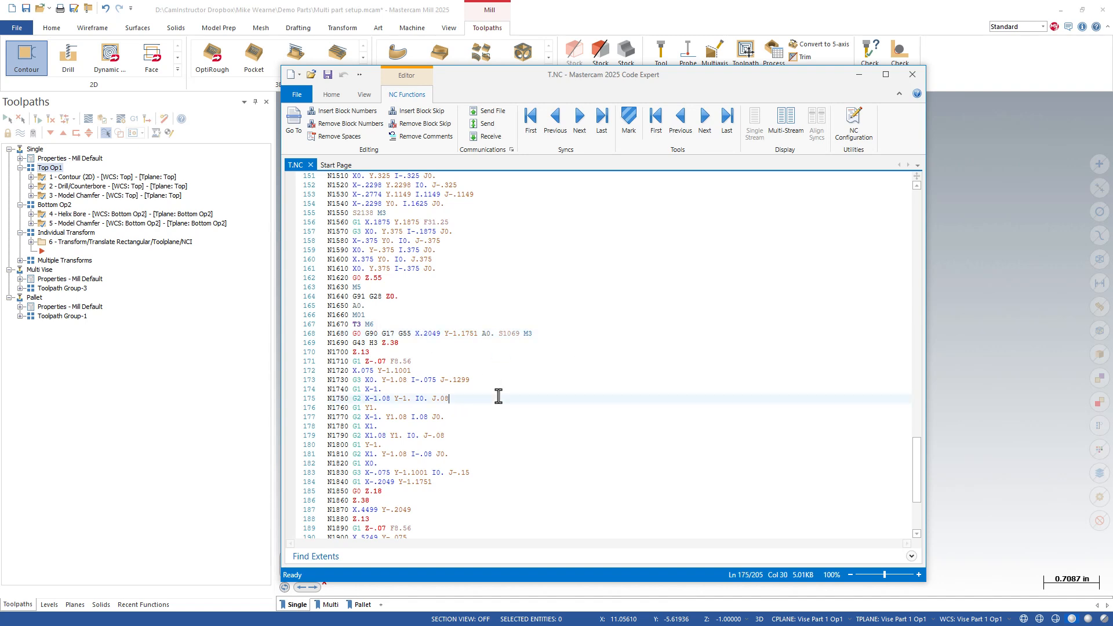
key("ctrl+a")
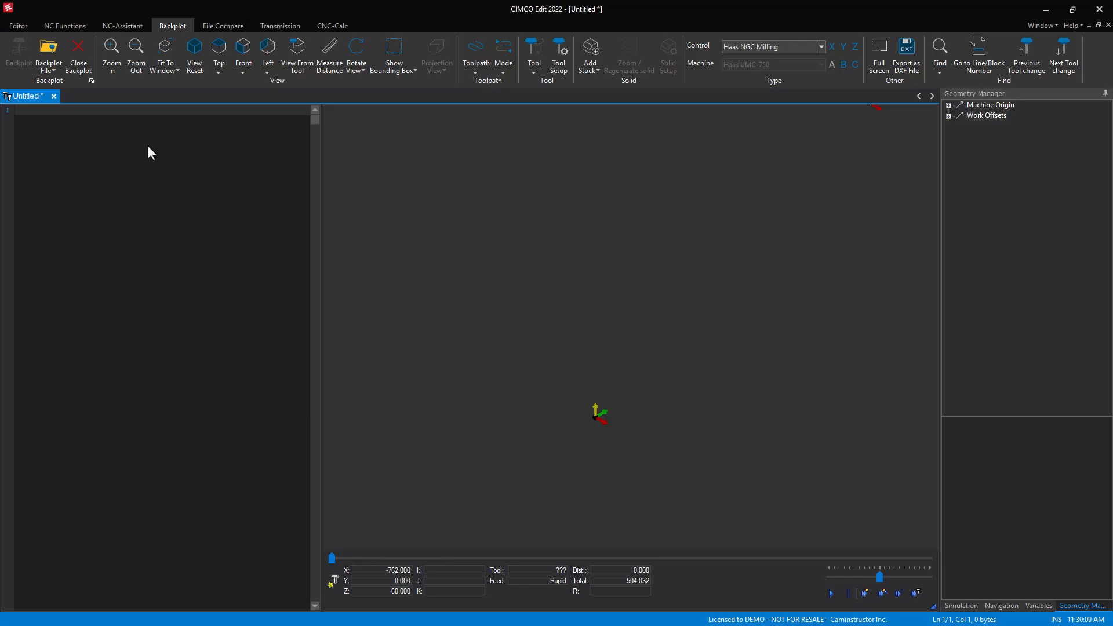
key("ctrl+v")
left_click_drag(312, 524, 307, 121)
left_click(187, 162)
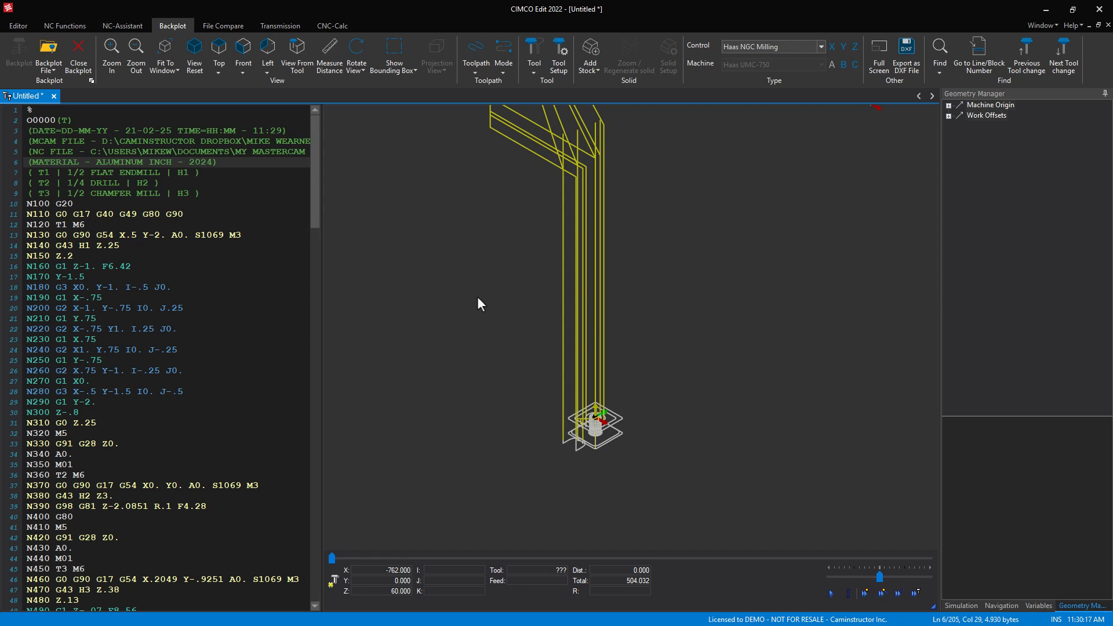
Set the X translation of work offset 2 to 4 so the second operation's backplot is separated from the first.
scroll(622, 454, "up", 5)
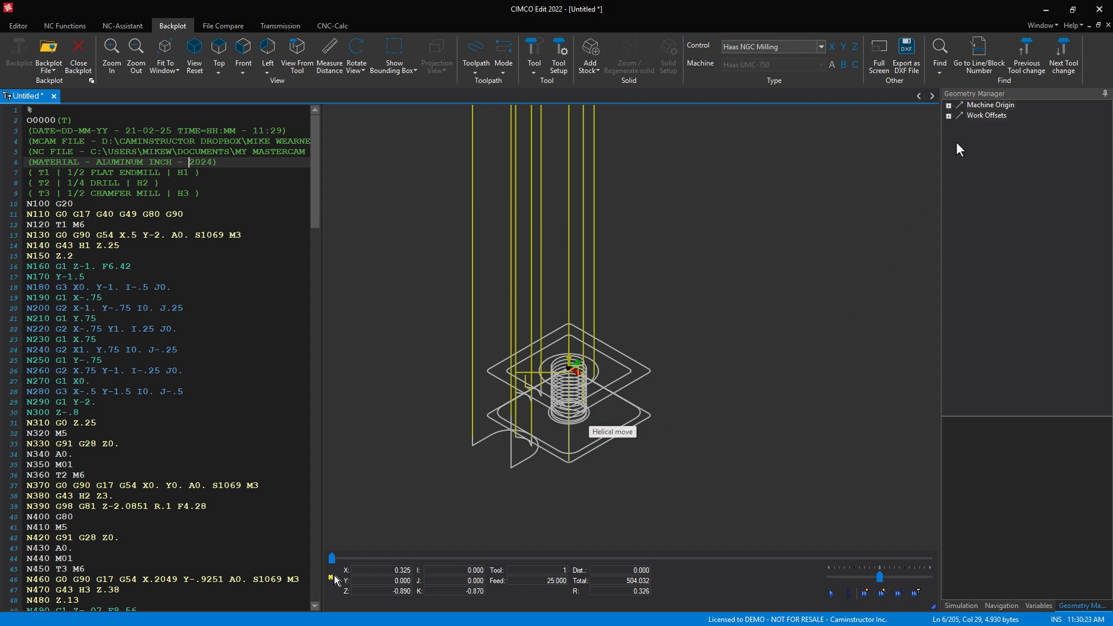
left_click(949, 116)
left_click(979, 135)
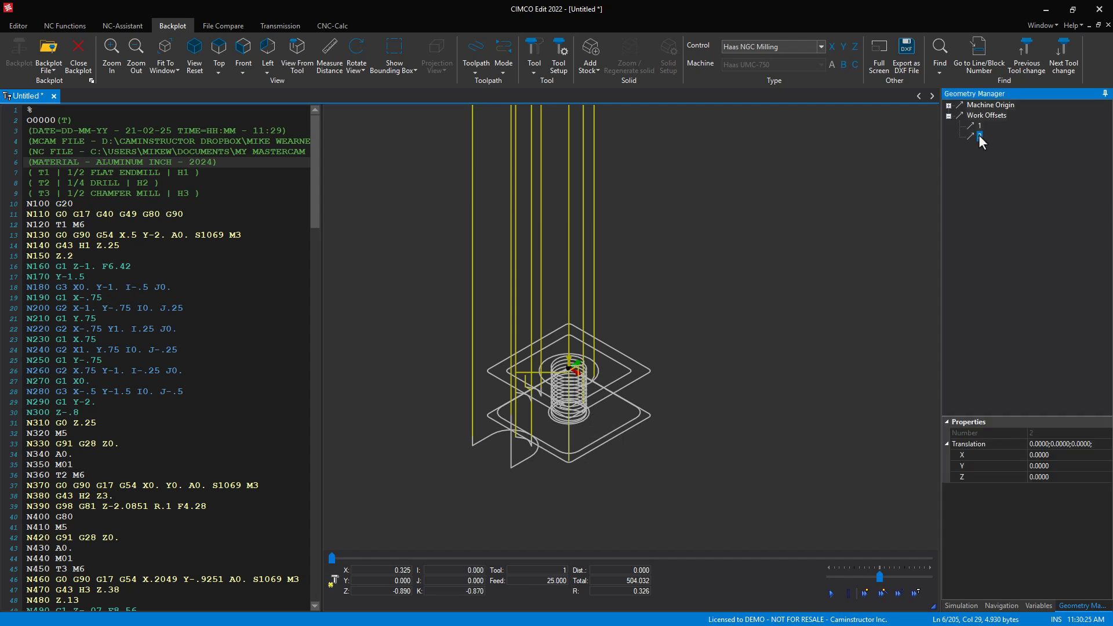
left_click(1001, 456)
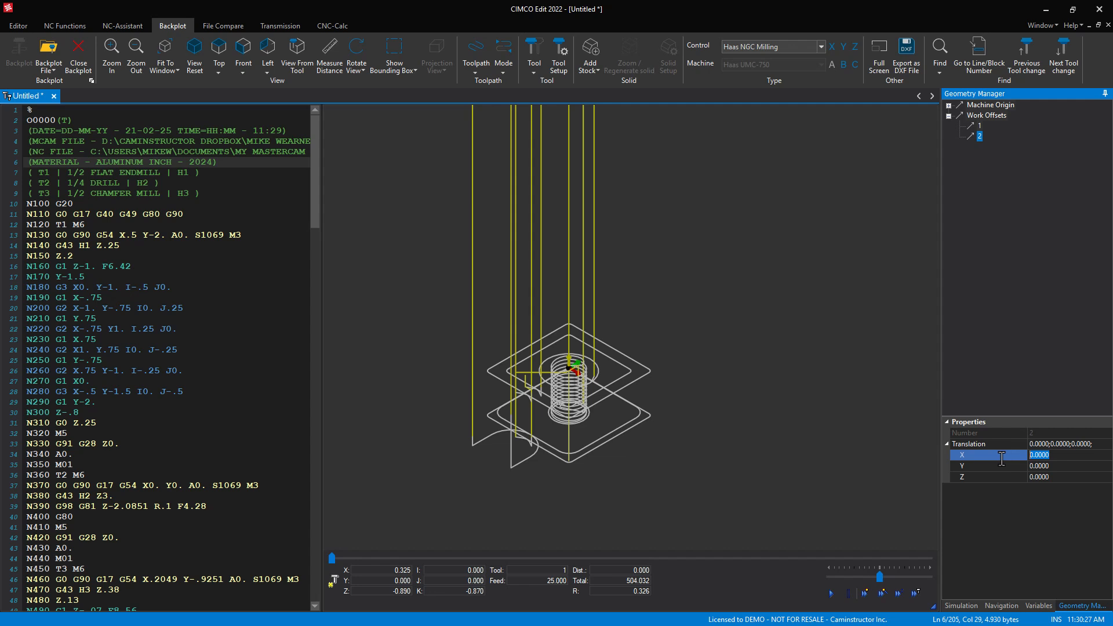
type("4")
key("Return")
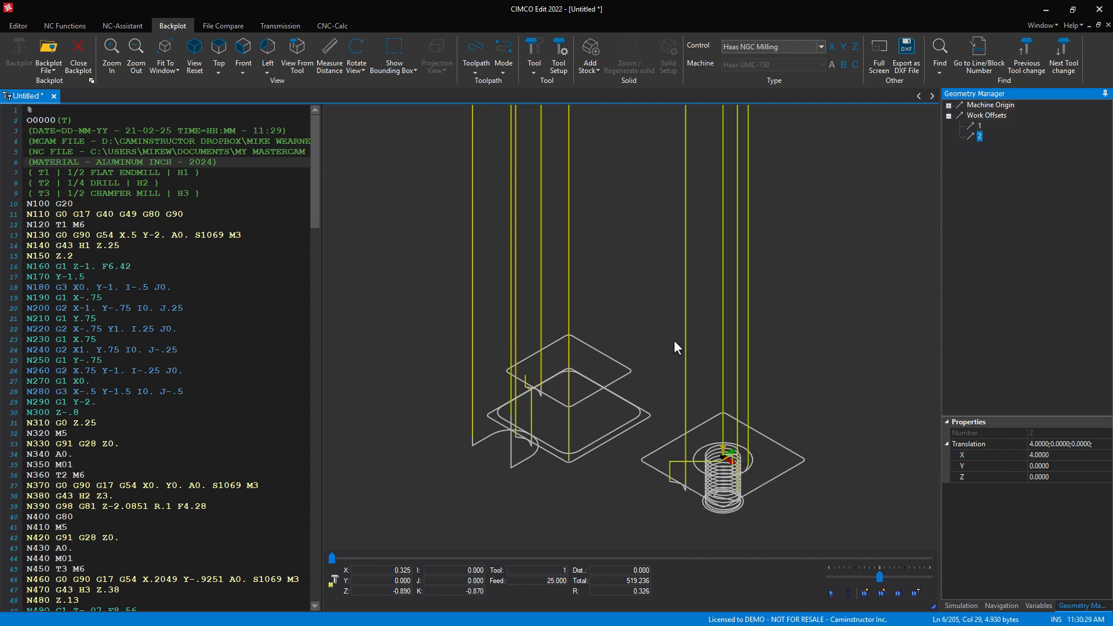
scroll(592, 284, "down", 2)
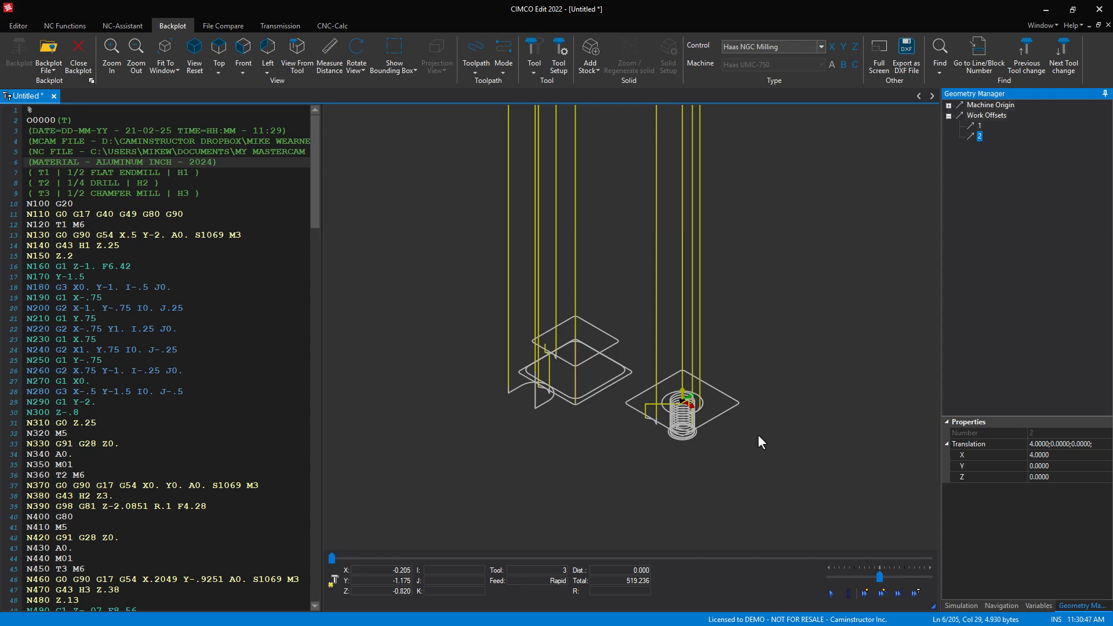
Switch back to Mastercam and review the type, method and work offset numbering settings of transform operation 6 in Individual Transform.
key("alt+Tab")
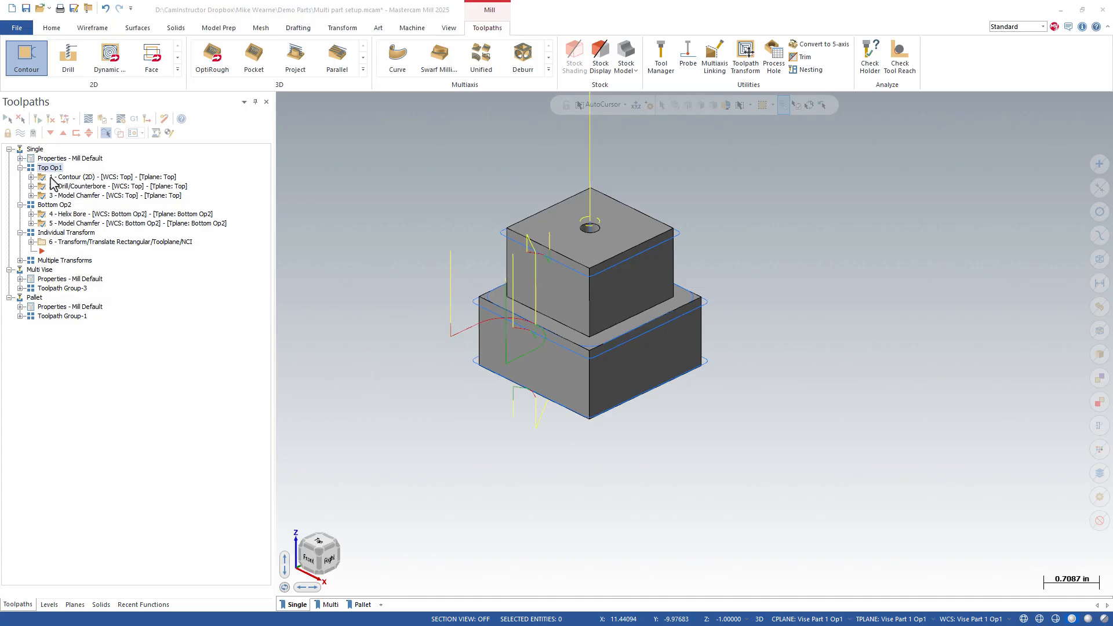
scroll(489, 437, "down", 4)
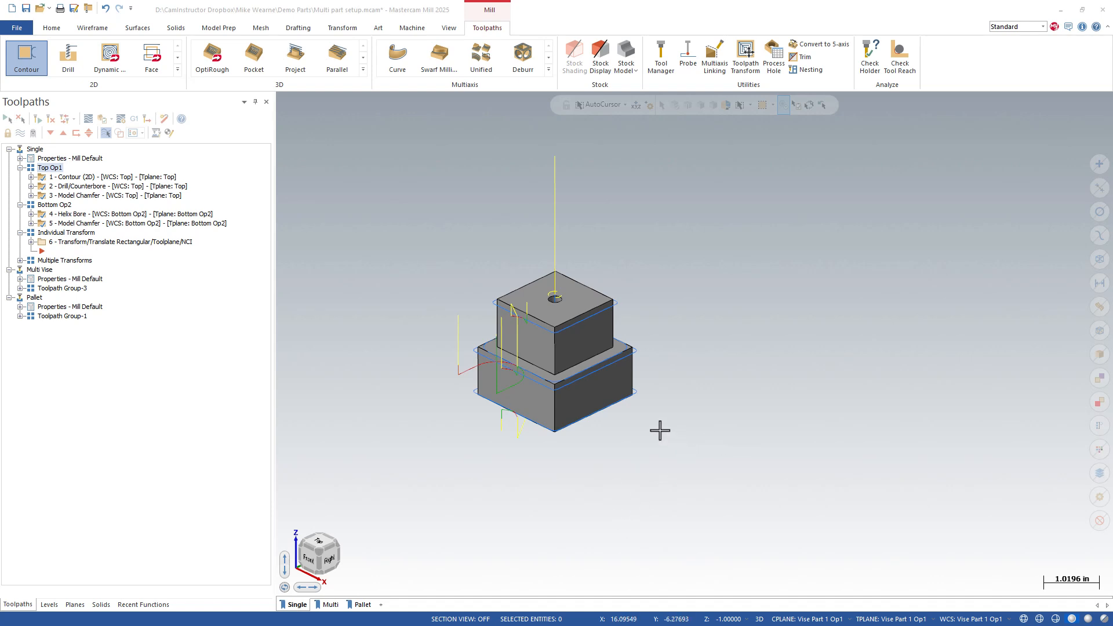
scroll(389, 380, "down", 2)
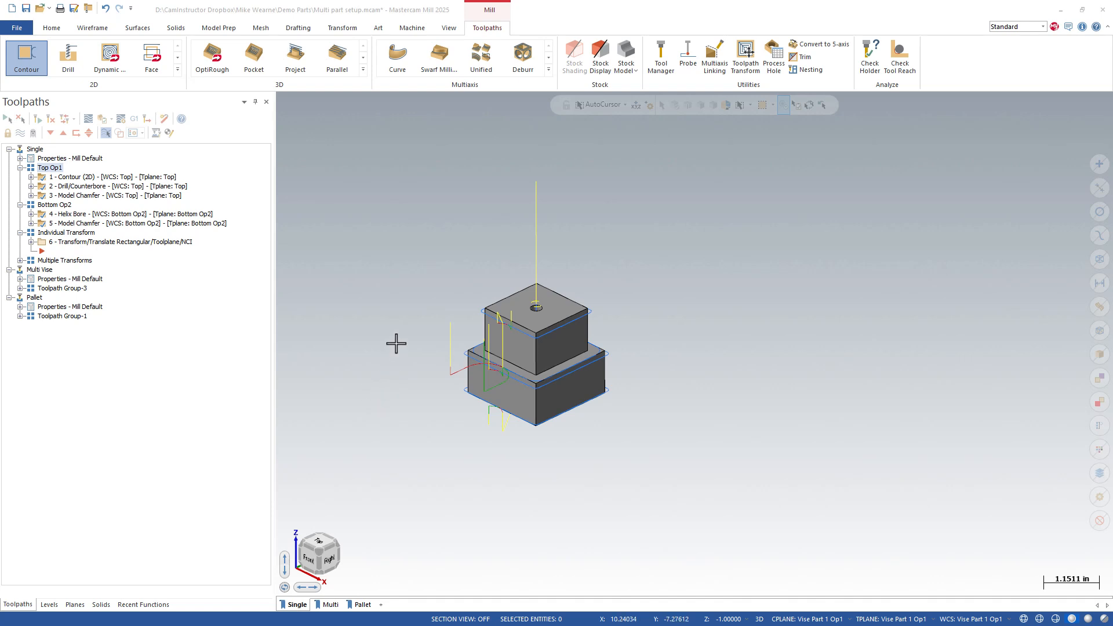
left_click(82, 244)
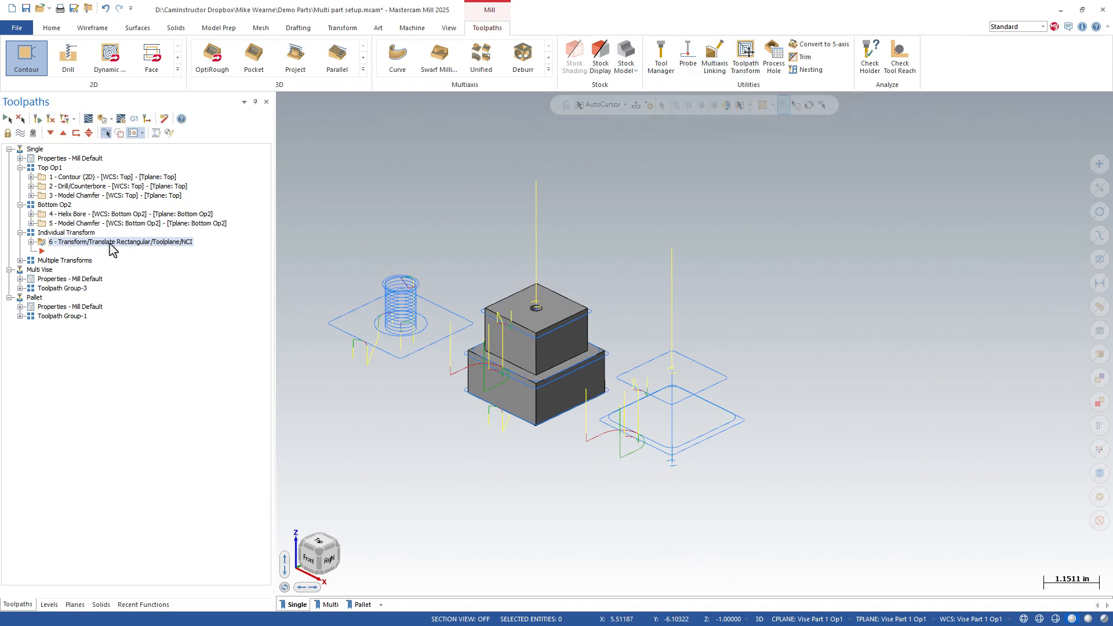
left_click(31, 242)
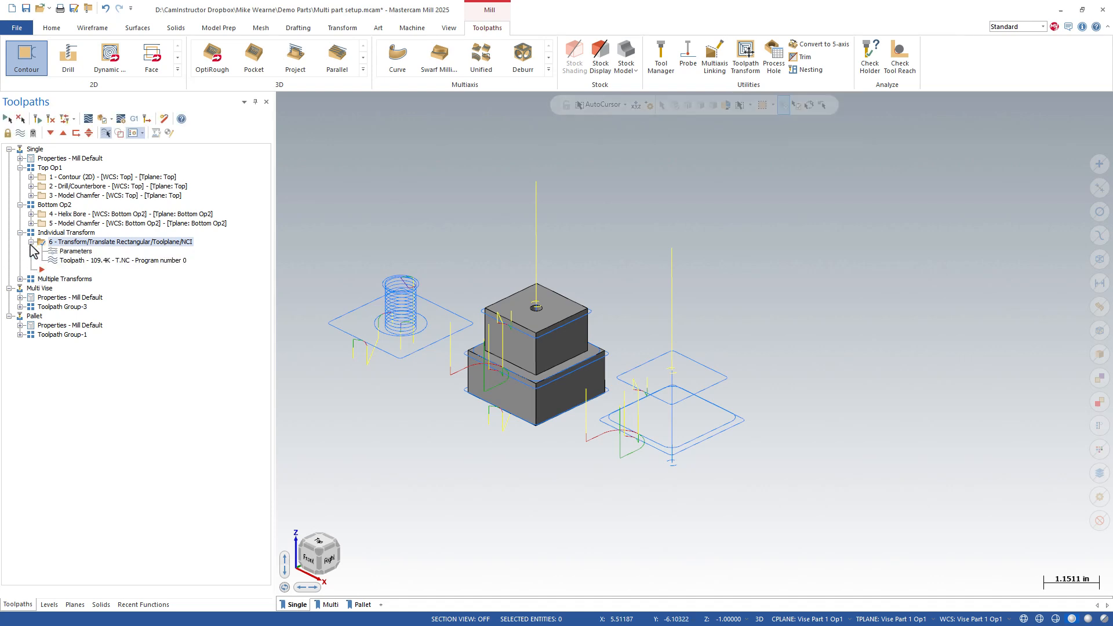
left_click(72, 251)
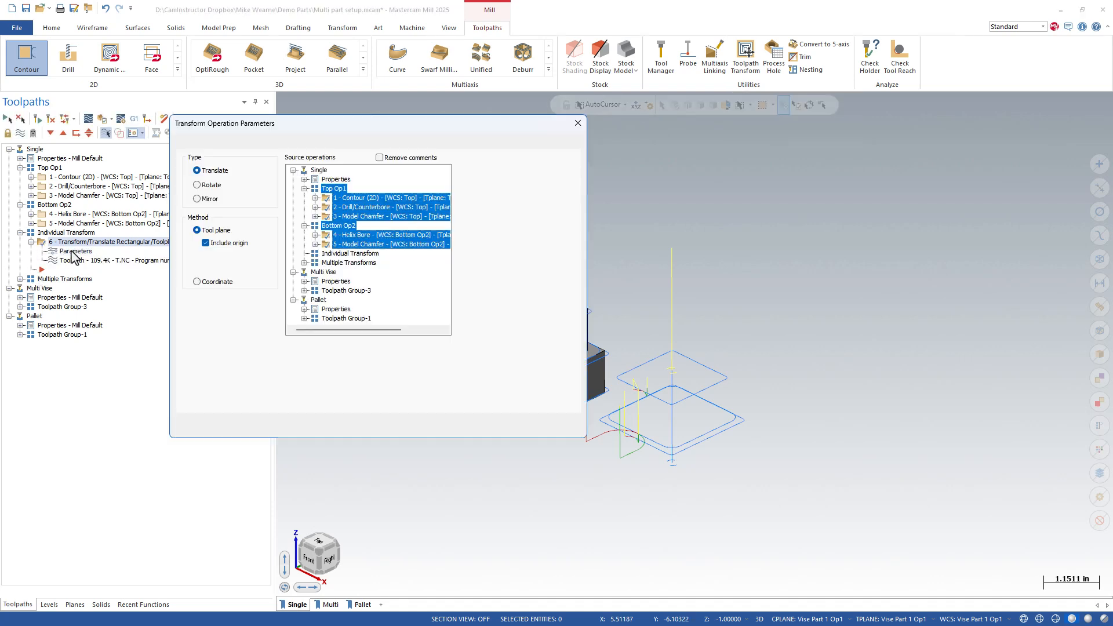
left_click_drag(367, 132, 542, 155)
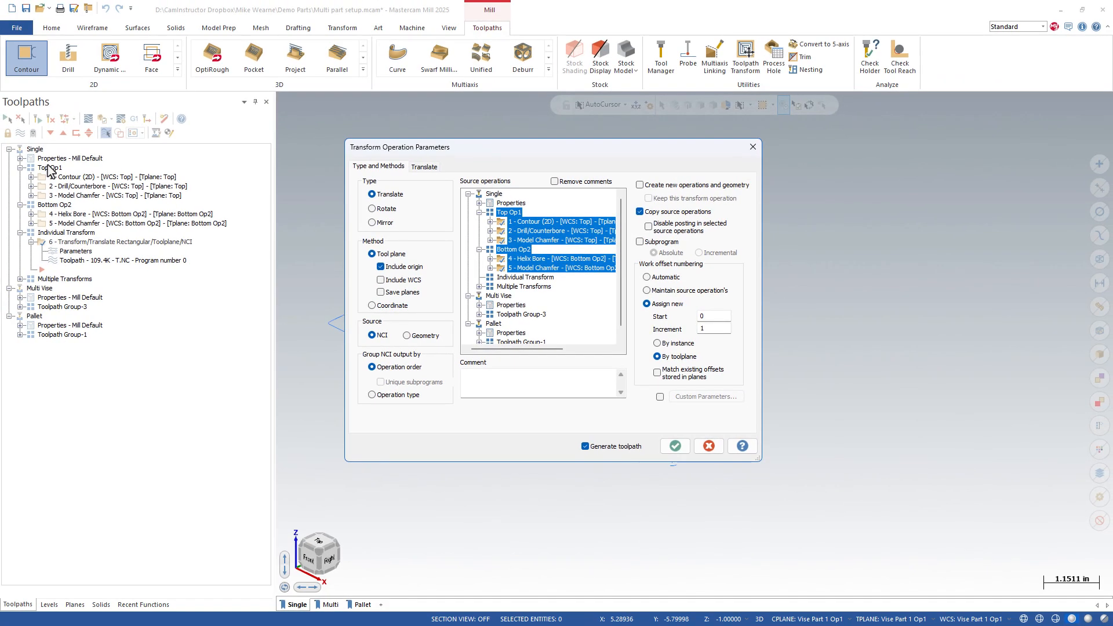
left_click(716, 451)
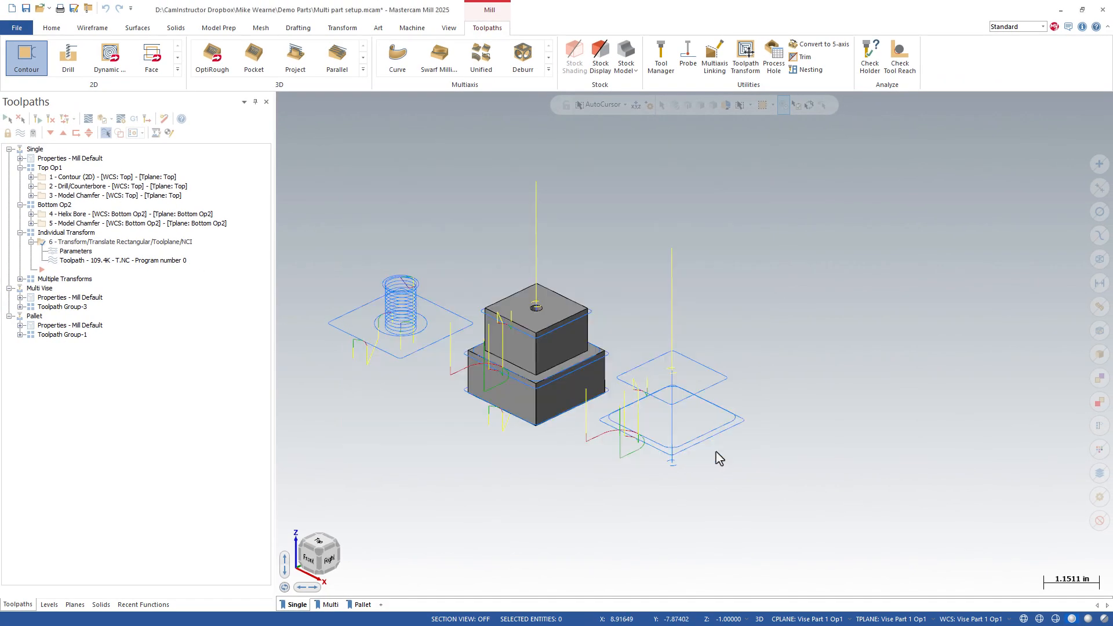
View the vise layout on the Multi sheet and reopen the parameters of transform operation 6 on the Single sheet.
left_click(329, 605)
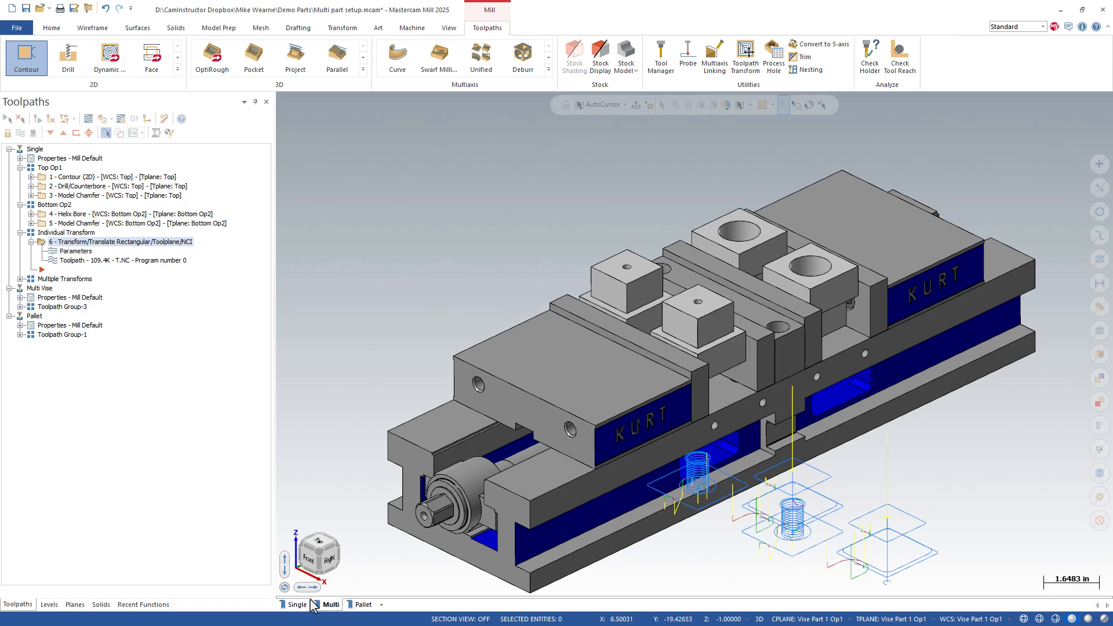
left_click(293, 605)
left_click(78, 252)
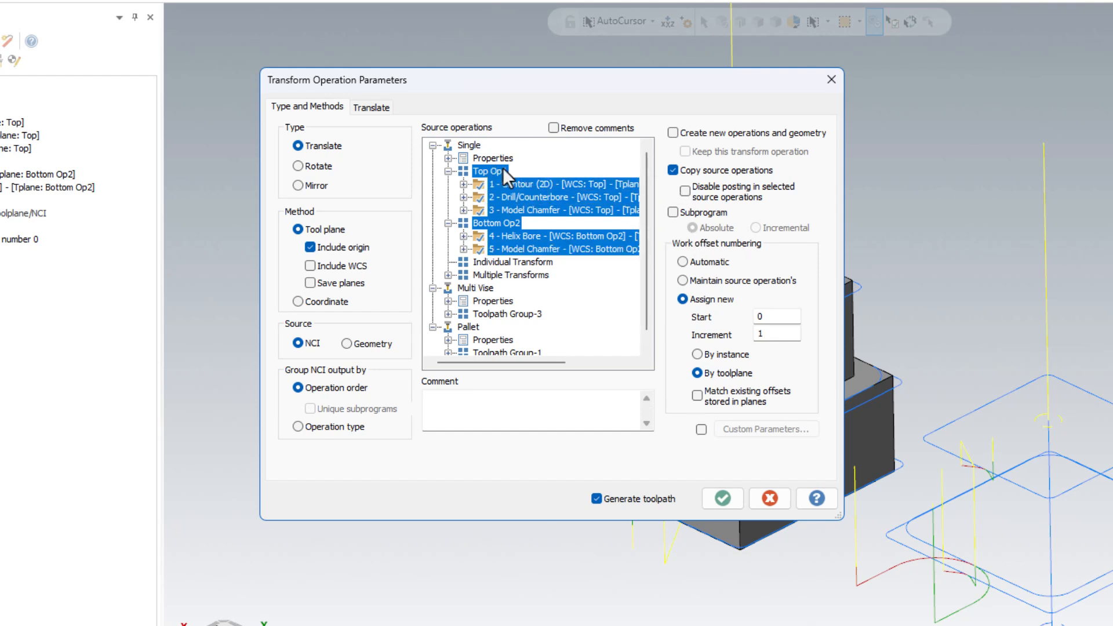
Toggle individual Top Op1 and Bottom Op2 operations out of the transform's source selection and back in.
left_click(506, 212, "ctrl")
left_click(522, 212, "ctrl")
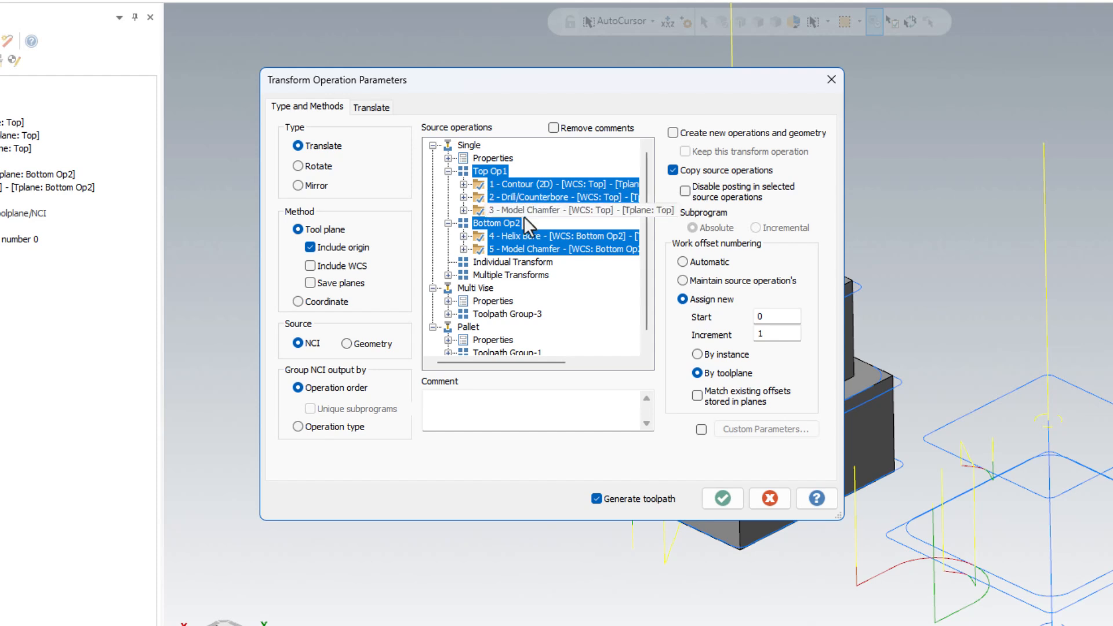
left_click(525, 214, "ctrl")
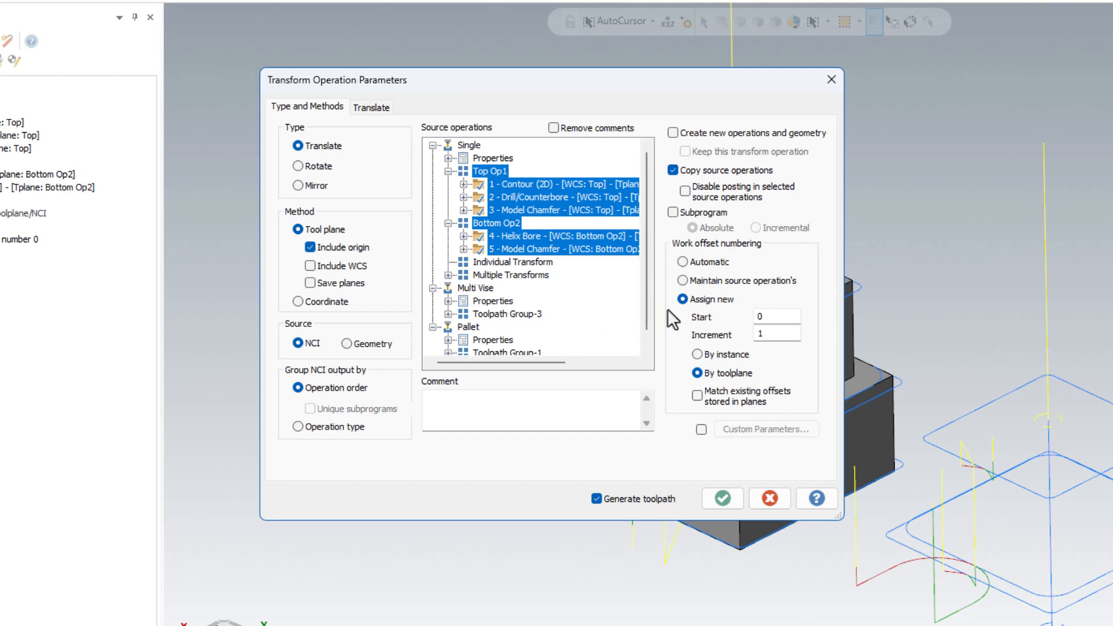
left_click(506, 183, "ctrl")
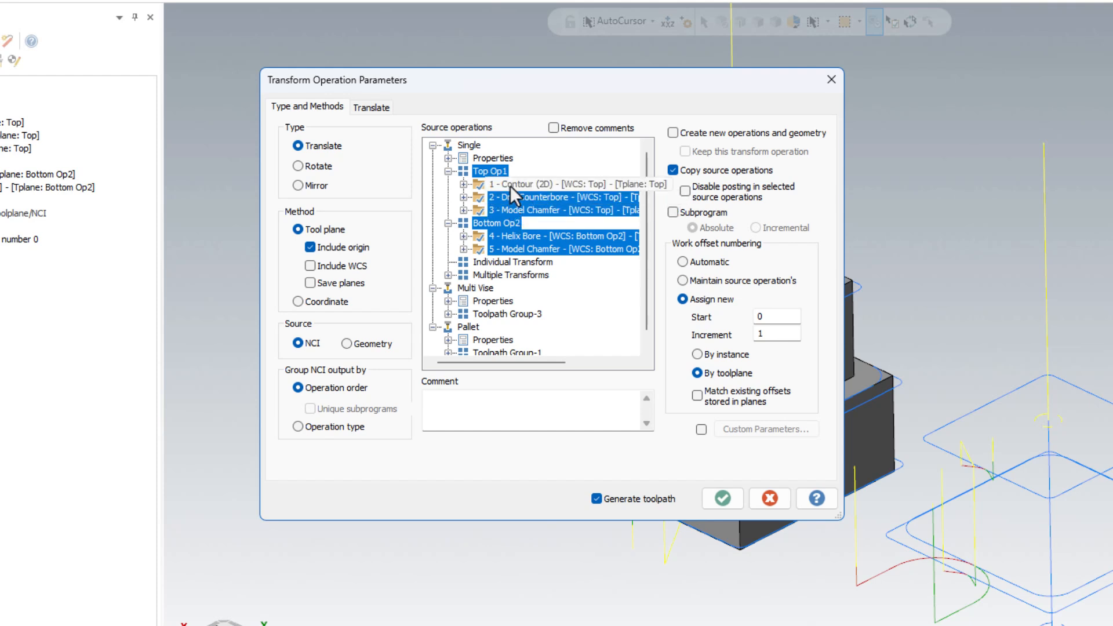
left_click(509, 186, "ctrl")
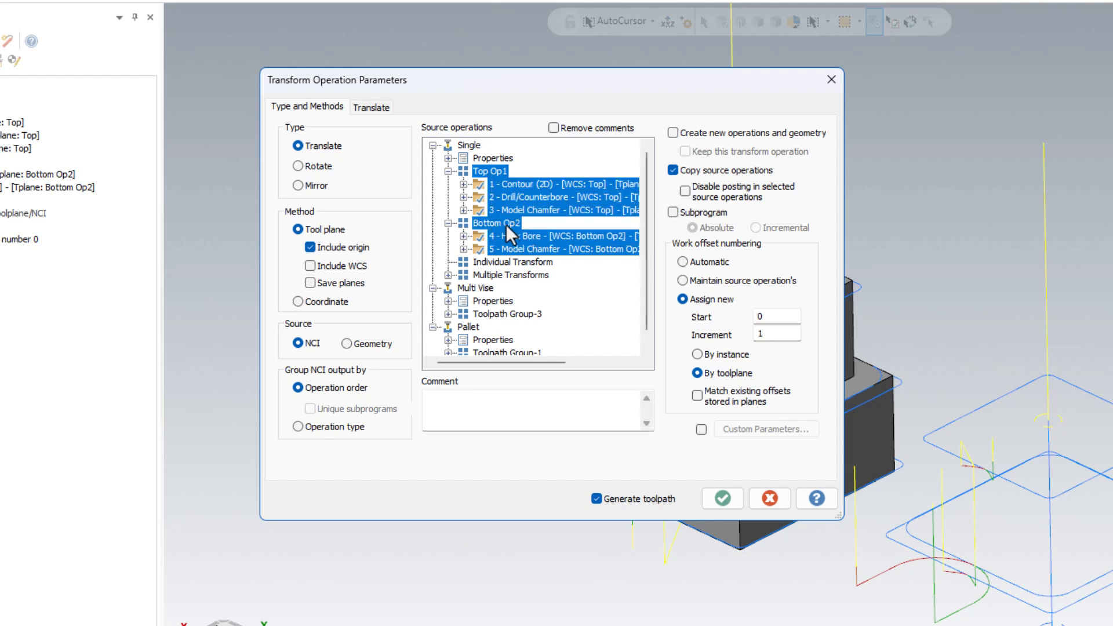
left_click(512, 237, "ctrl")
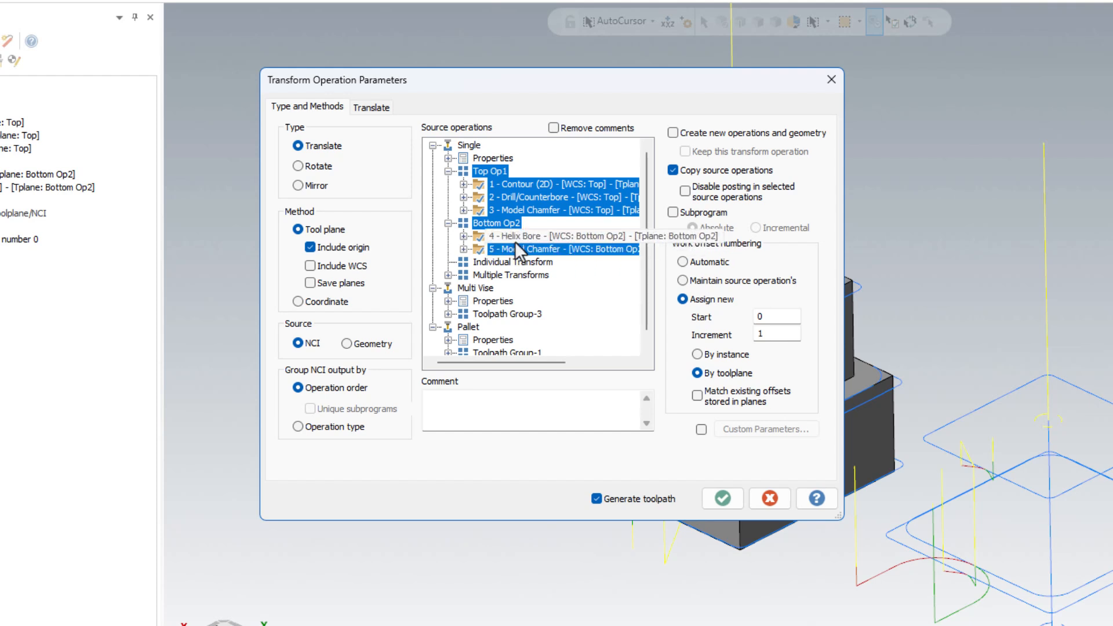
left_click(514, 238, "ctrl")
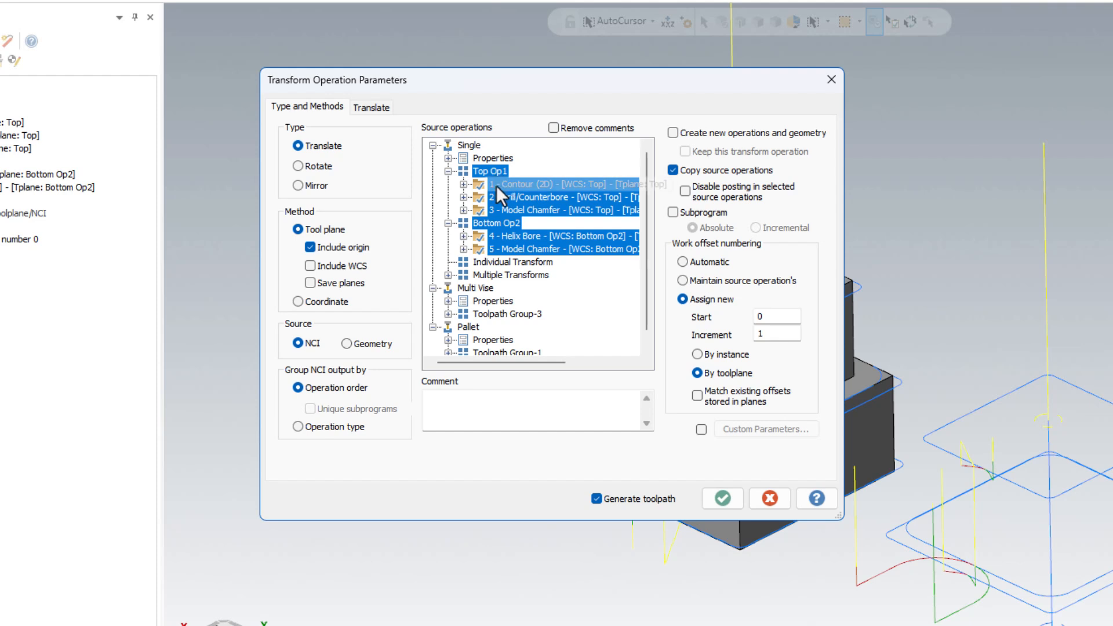
left_click(510, 248, "ctrl")
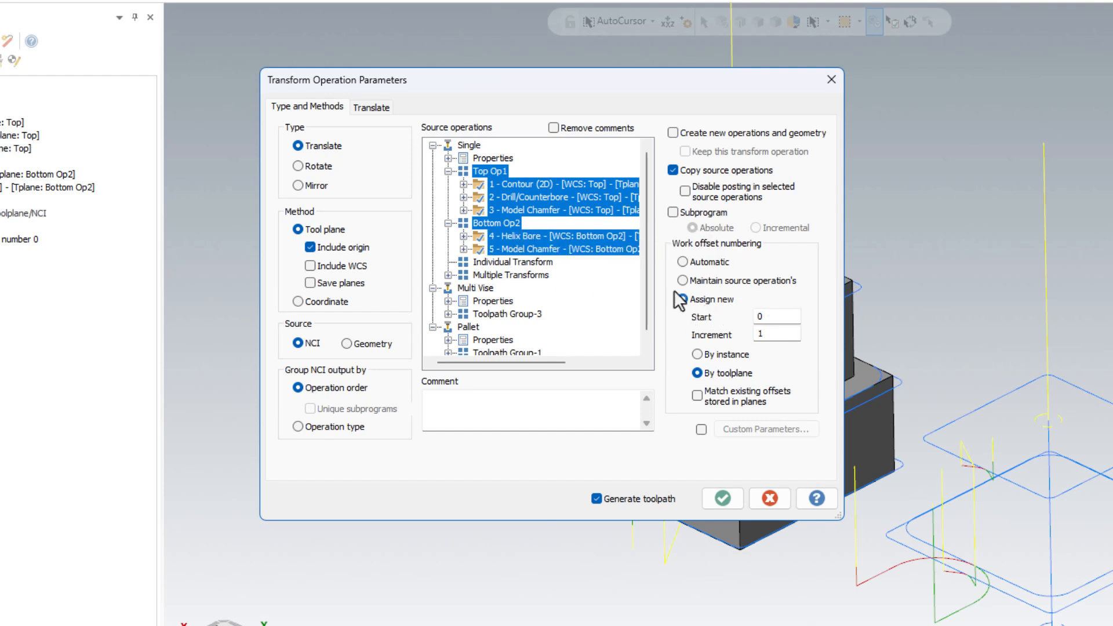
left_click(517, 237, "ctrl")
left_click(516, 250, "ctrl")
Review the rectangular translate spacing and instance counts of transform operation 6 against the toolpaths, and accept the parameters.
left_click(370, 108)
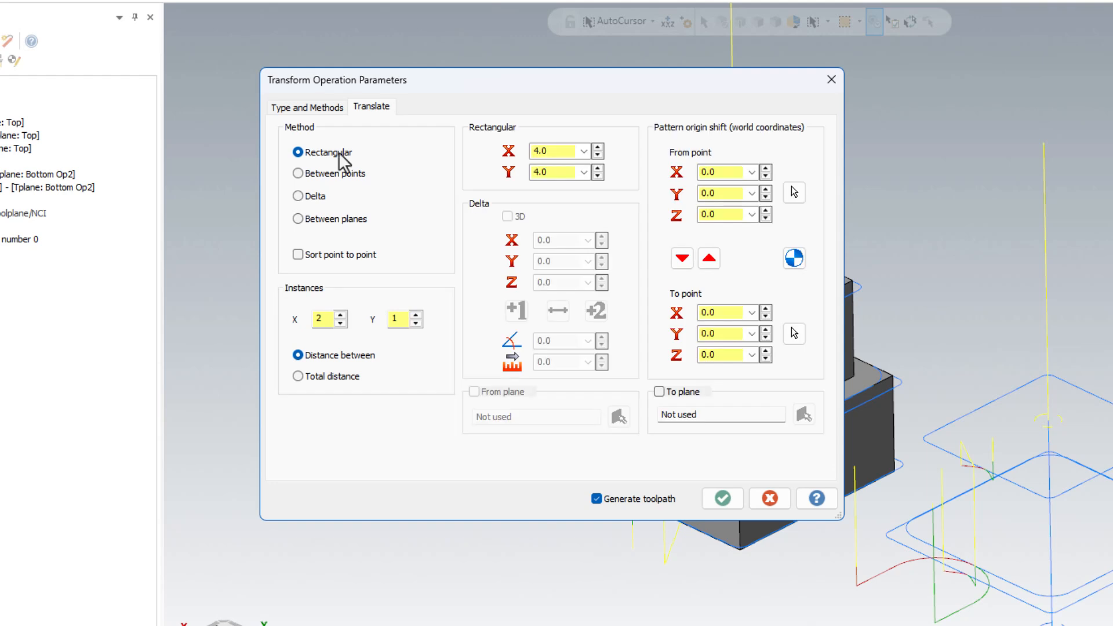
left_click(561, 172)
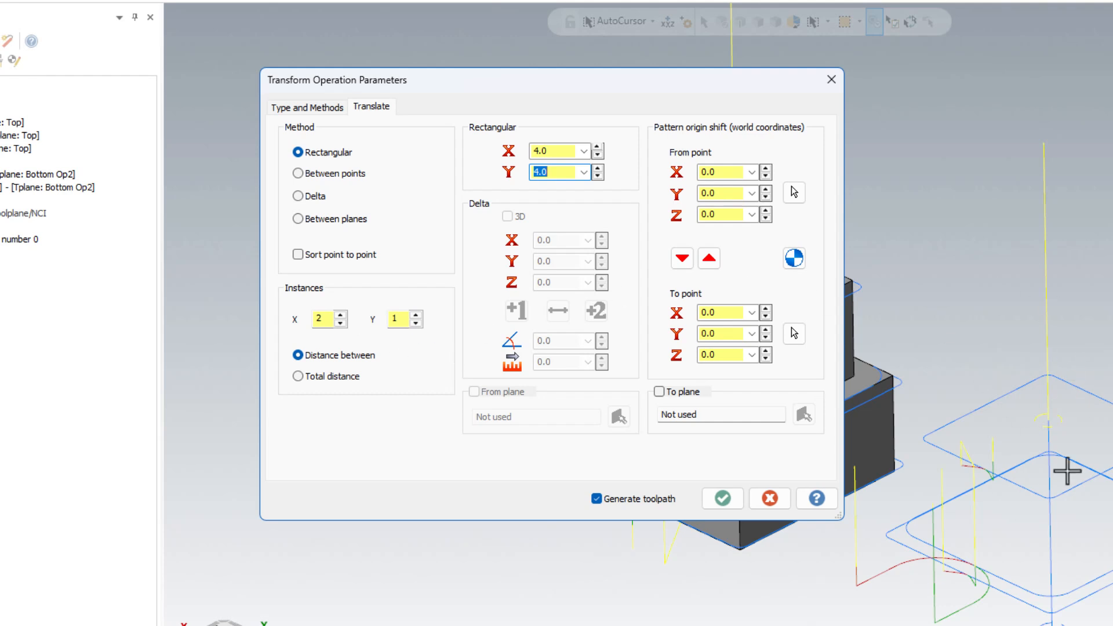
left_click_drag(650, 84, 218, 47)
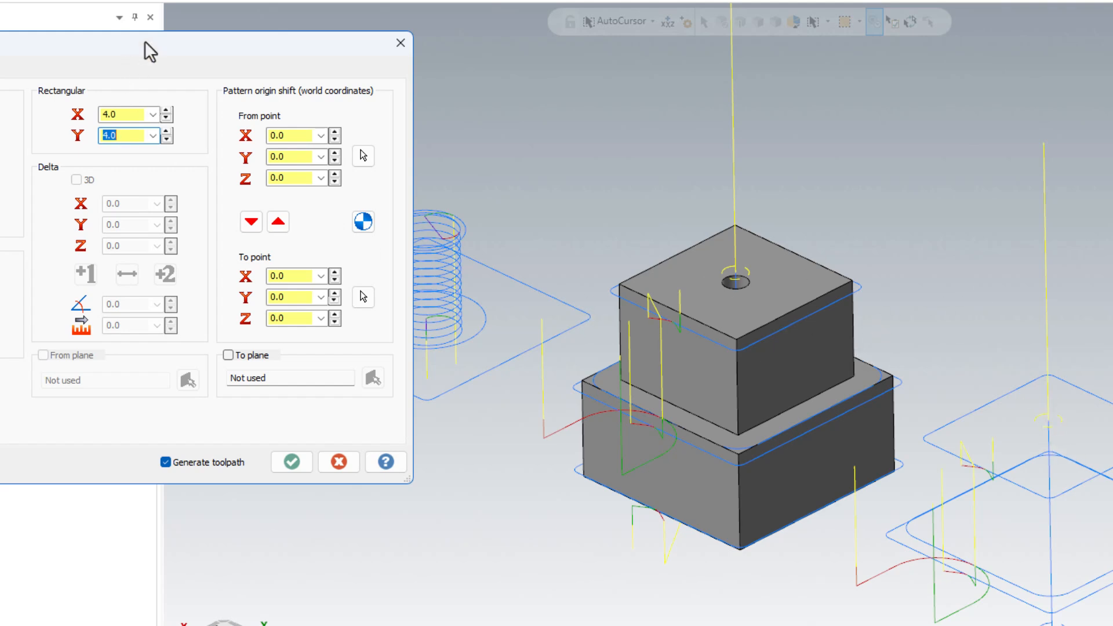
left_click_drag(150, 51, 600, 95)
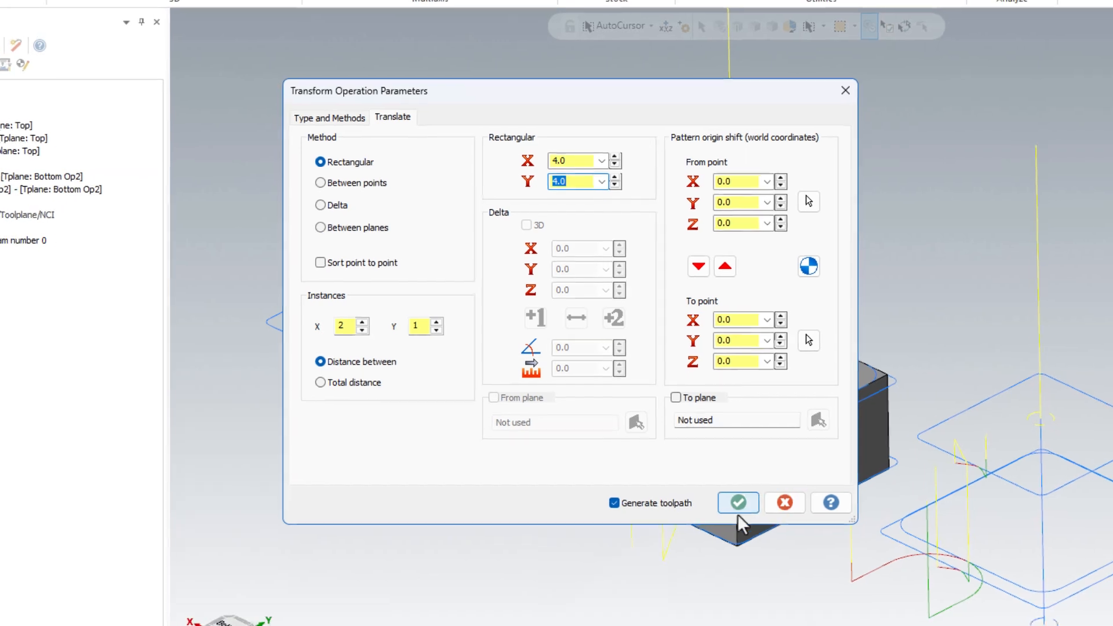
left_click(739, 507)
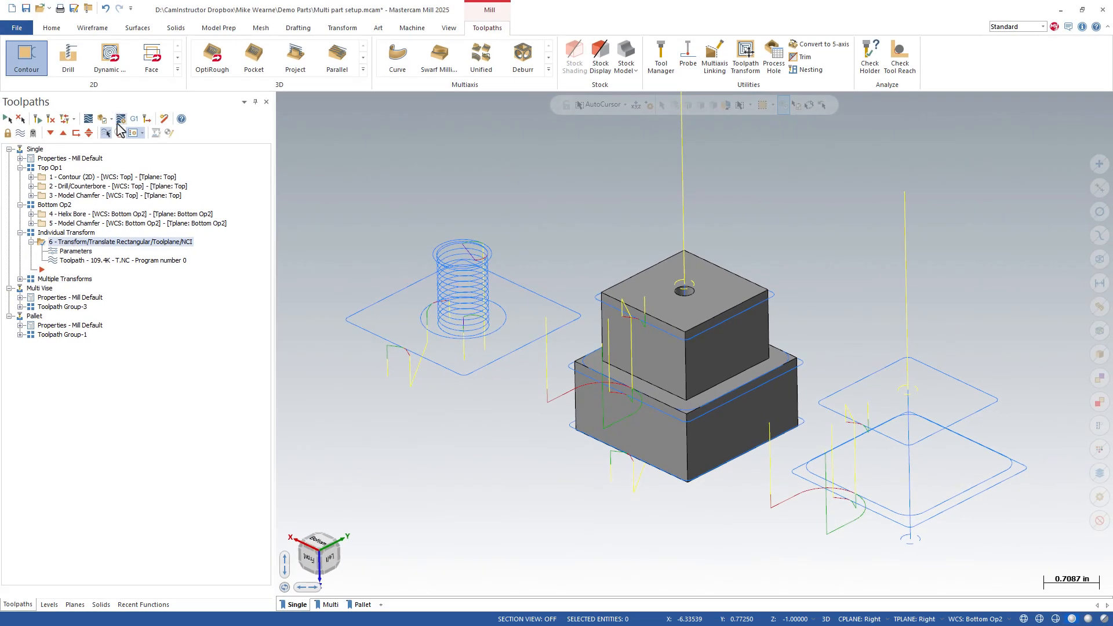
Backplot transform operation 6, scrubbing through the source and translated toolpaths to check their order, and close the backplot.
left_click(89, 122)
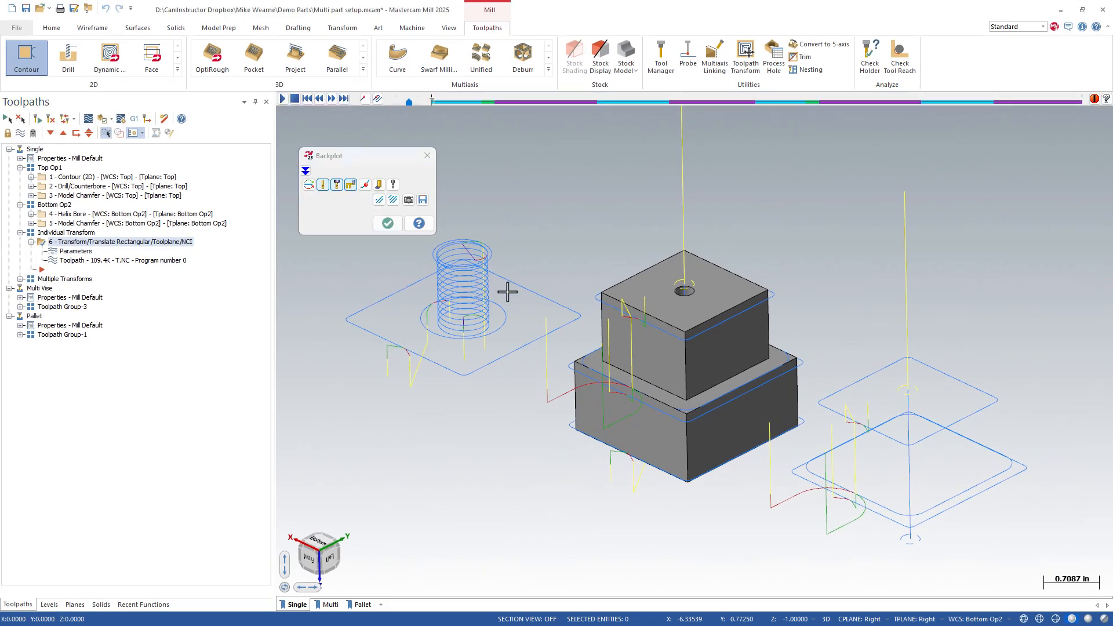
left_click_drag(429, 102, 611, 124)
scroll(506, 262, "down", 3)
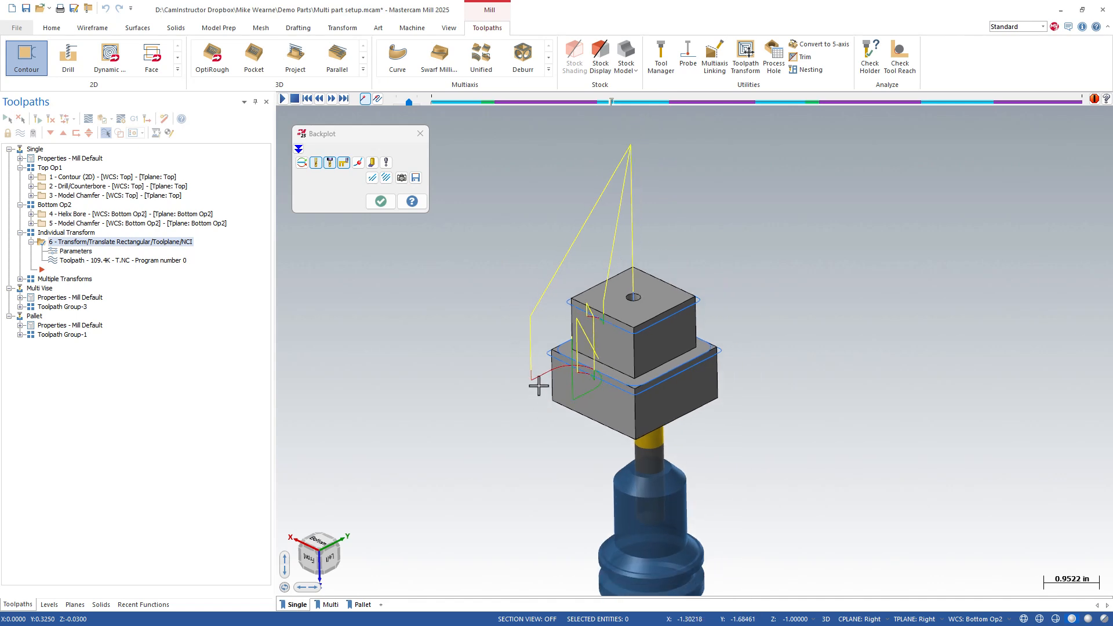
left_click(607, 103)
left_click_drag(610, 102, 877, 103)
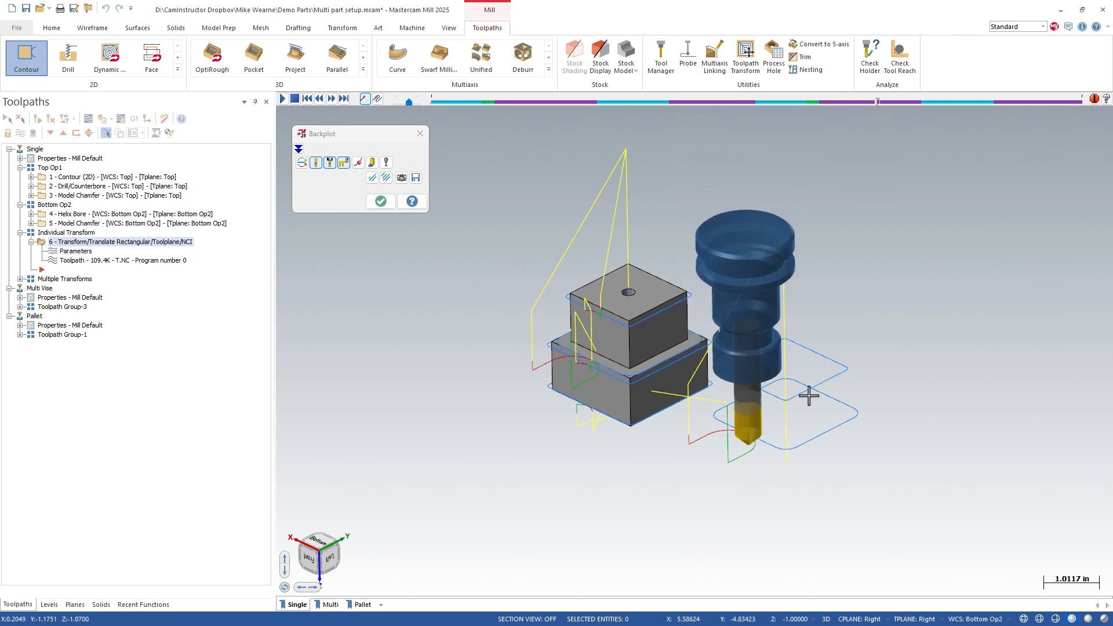
left_click(381, 201)
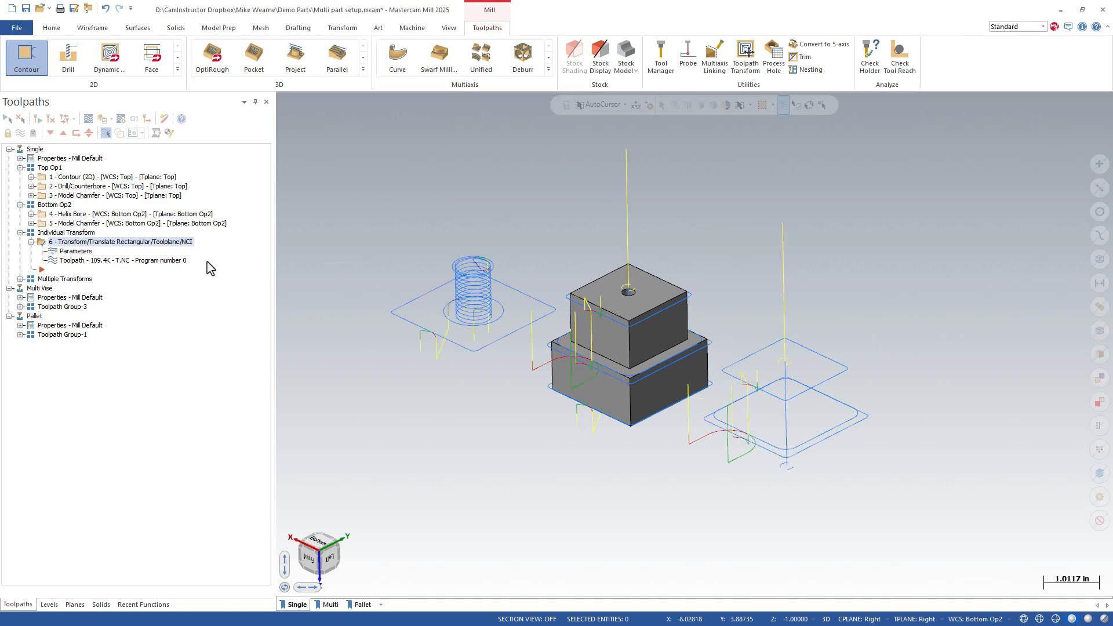
Group the NCI output of transform operation 6 by operation type and accept the parameters.
left_click(67, 252)
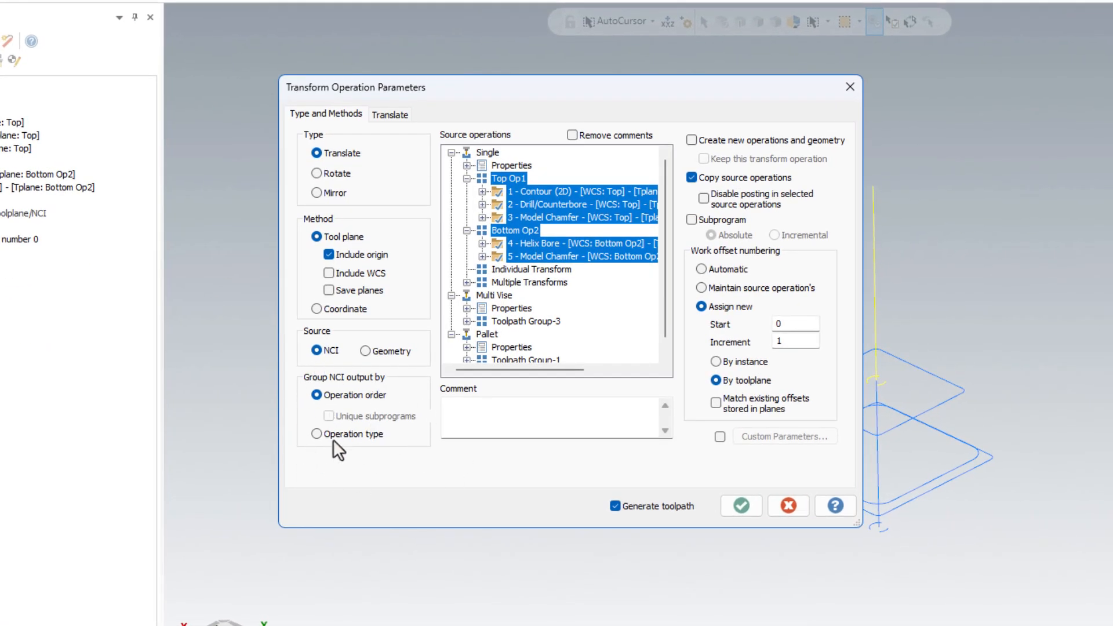
left_click(335, 434)
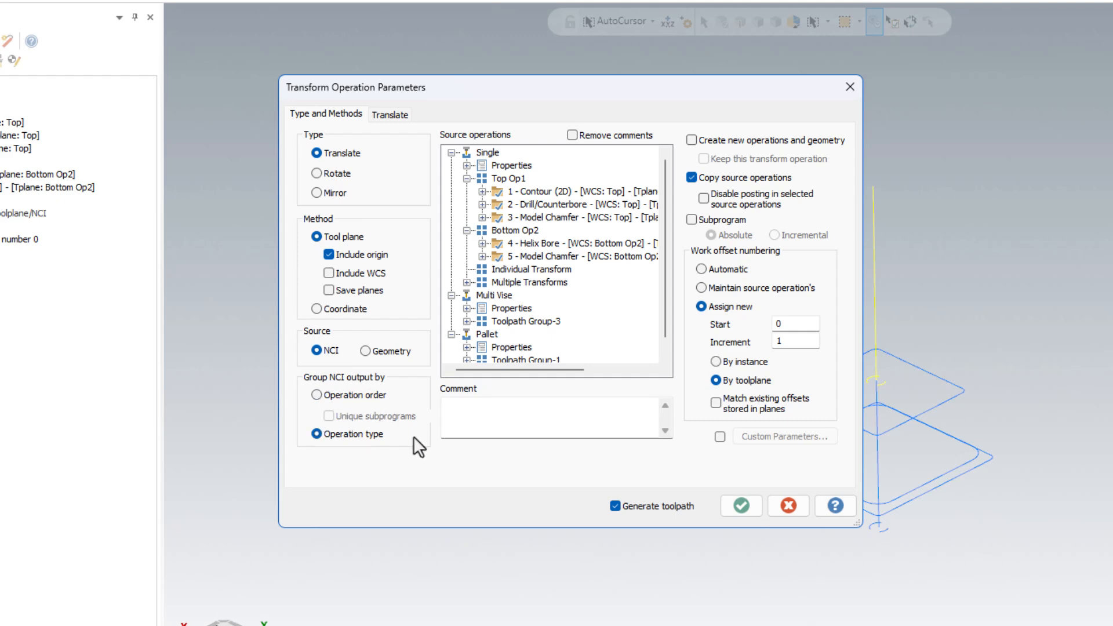
left_click(744, 510)
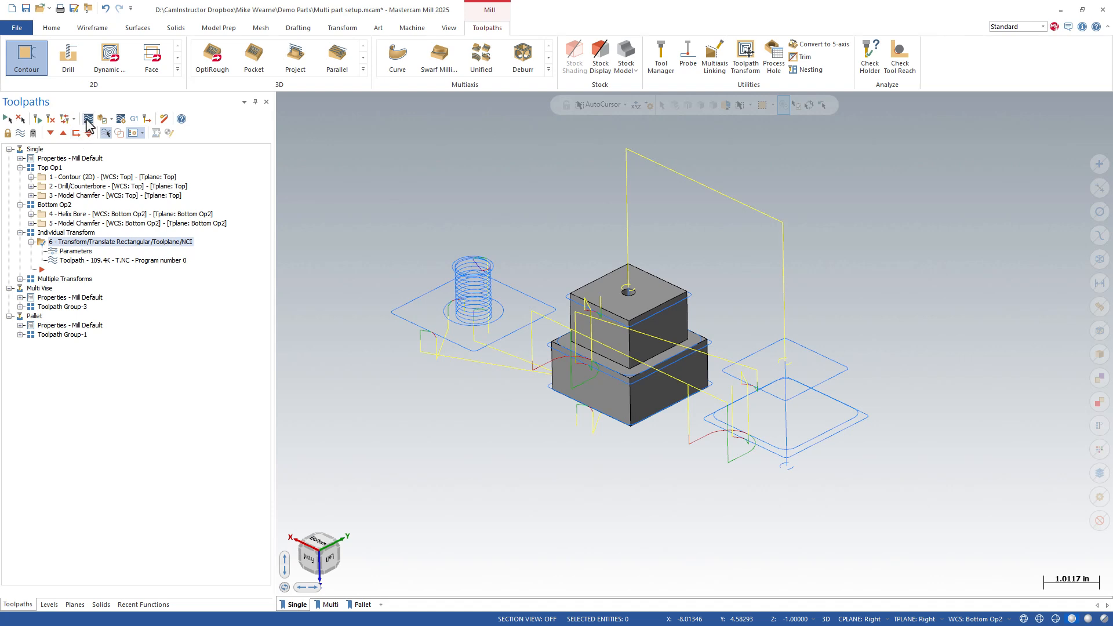
Backplot transform operation 6, scrub through the regrouped toolpaths to check their order, and close the backplot.
left_click(88, 119)
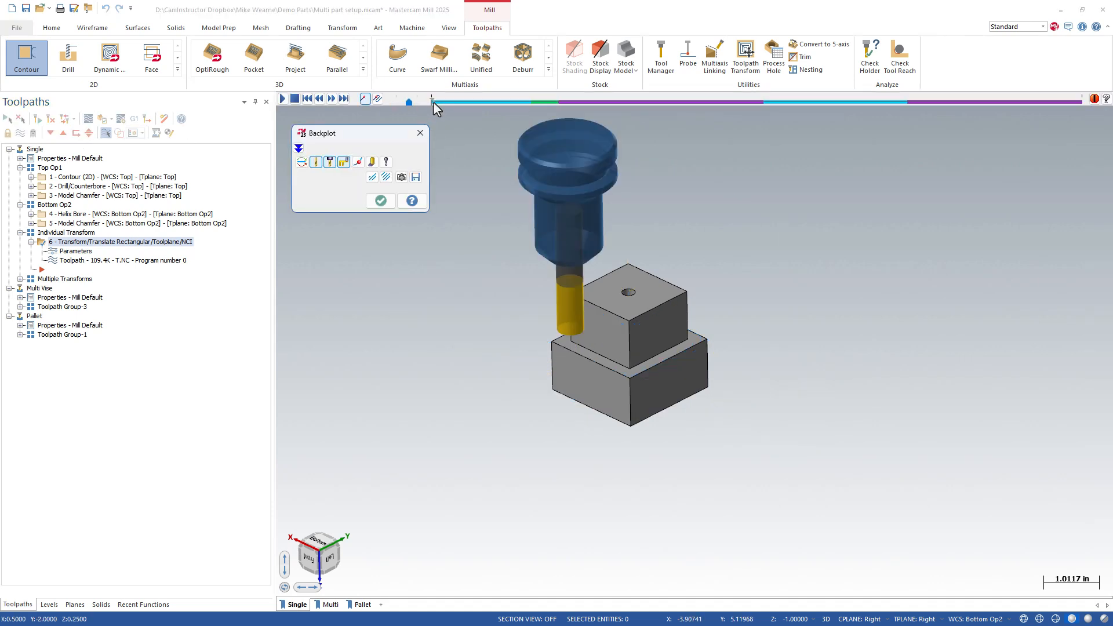
left_click_drag(433, 102, 1046, 166)
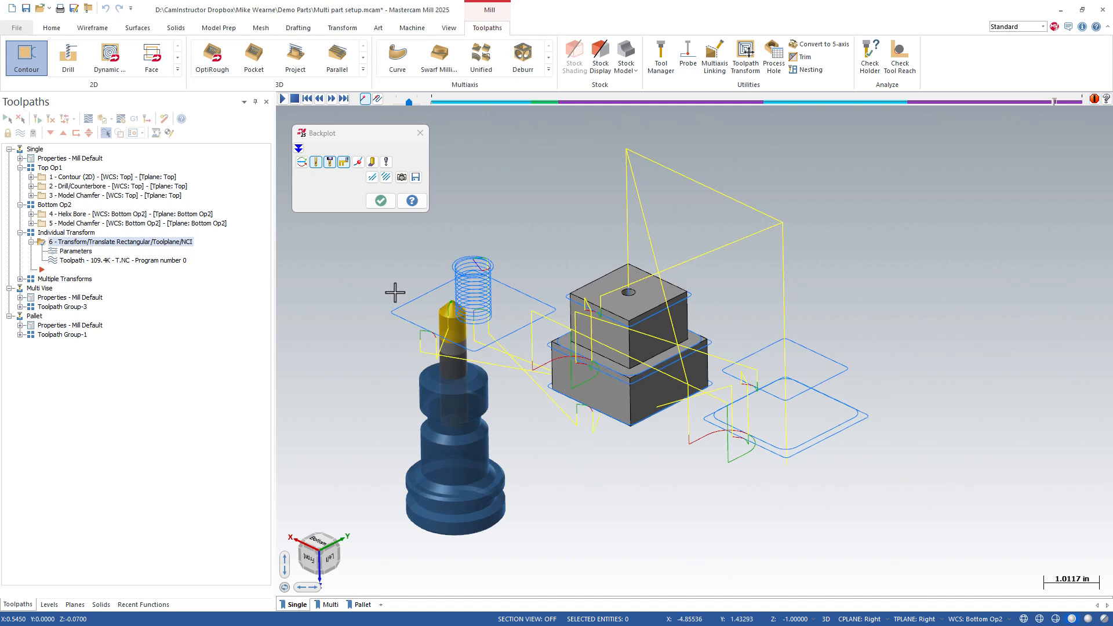
left_click(376, 200)
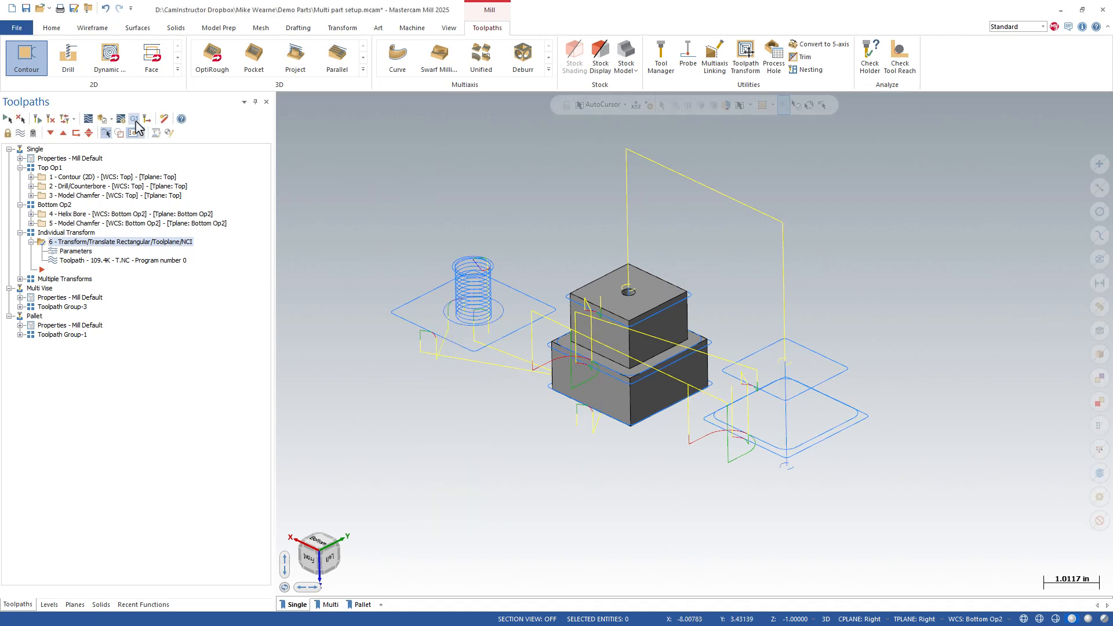
Post transform operation 6 as an NC file and replace the program in CIMCO Edit with the new code.
left_click(134, 119)
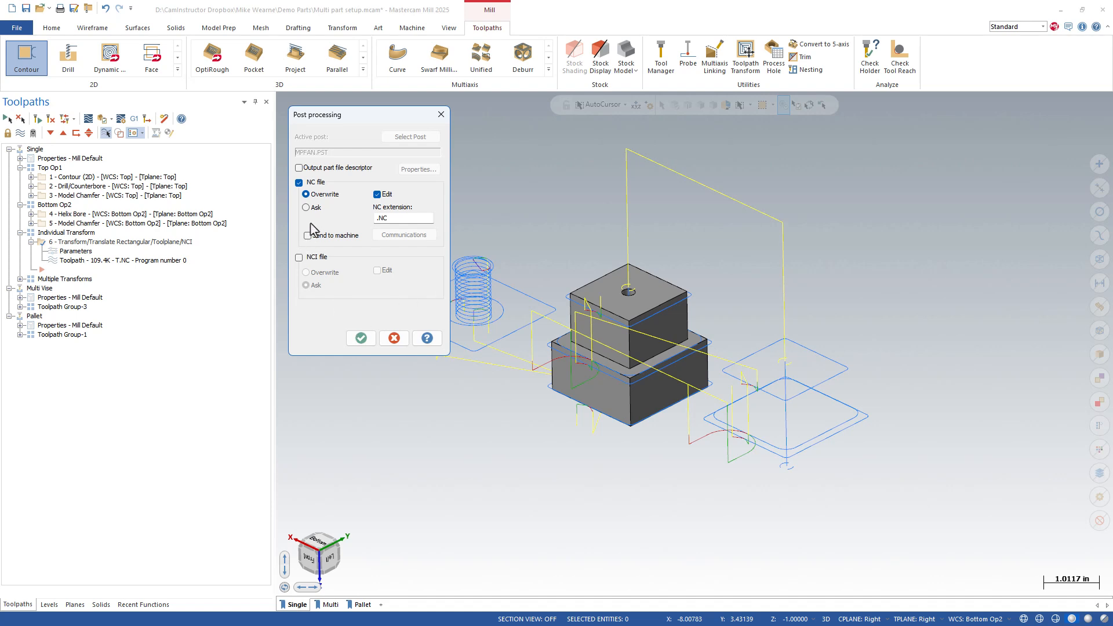
key("Return")
left_click(427, 269)
key("ctrl+a")
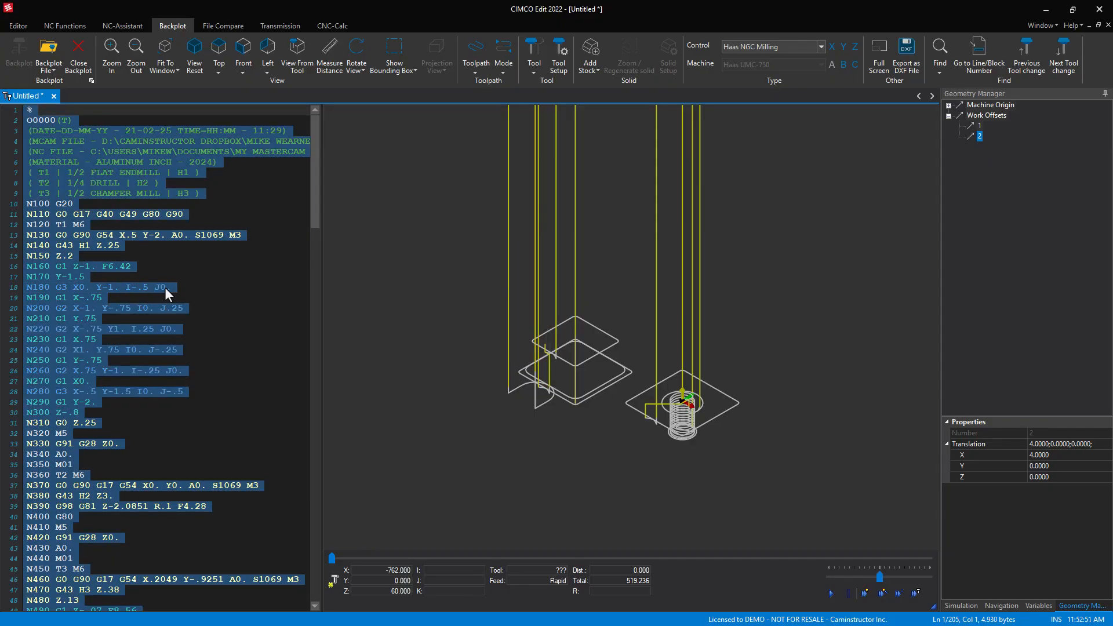
key("ctrl+v")
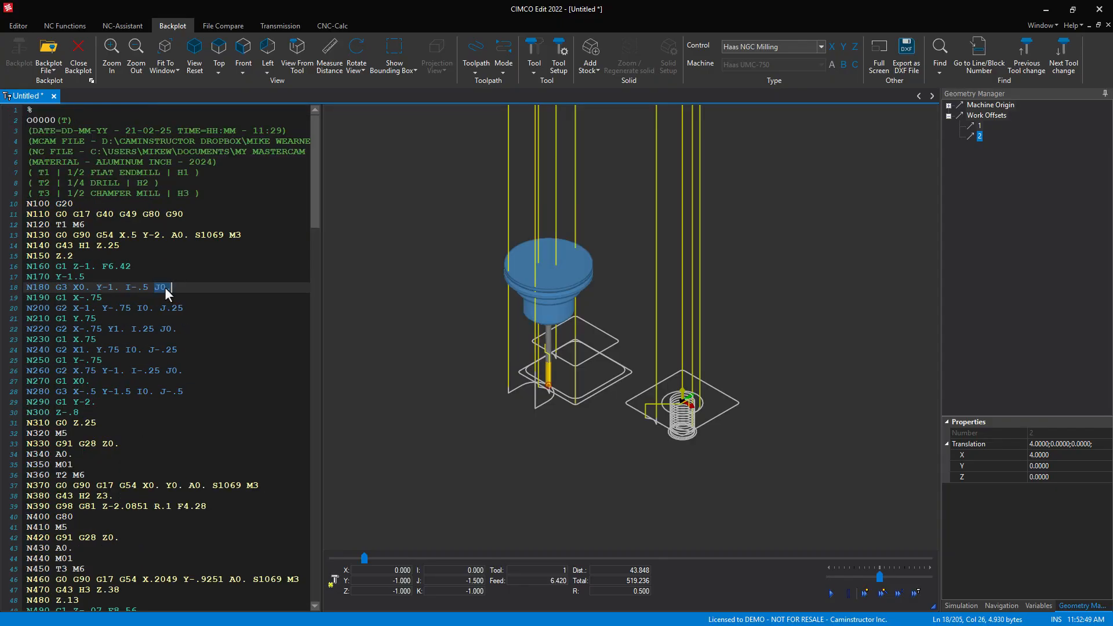
Set the translation of work offset 3 to X 4 and Y 4 in the CIMCO Edit backplot.
left_click(979, 133)
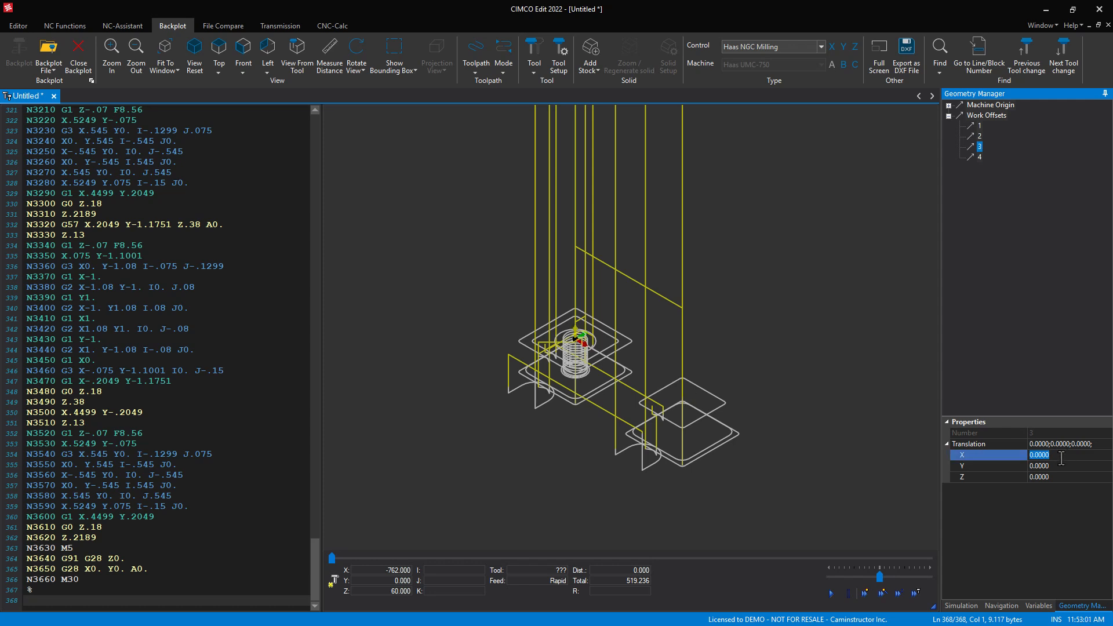
type("4")
left_click(1054, 467)
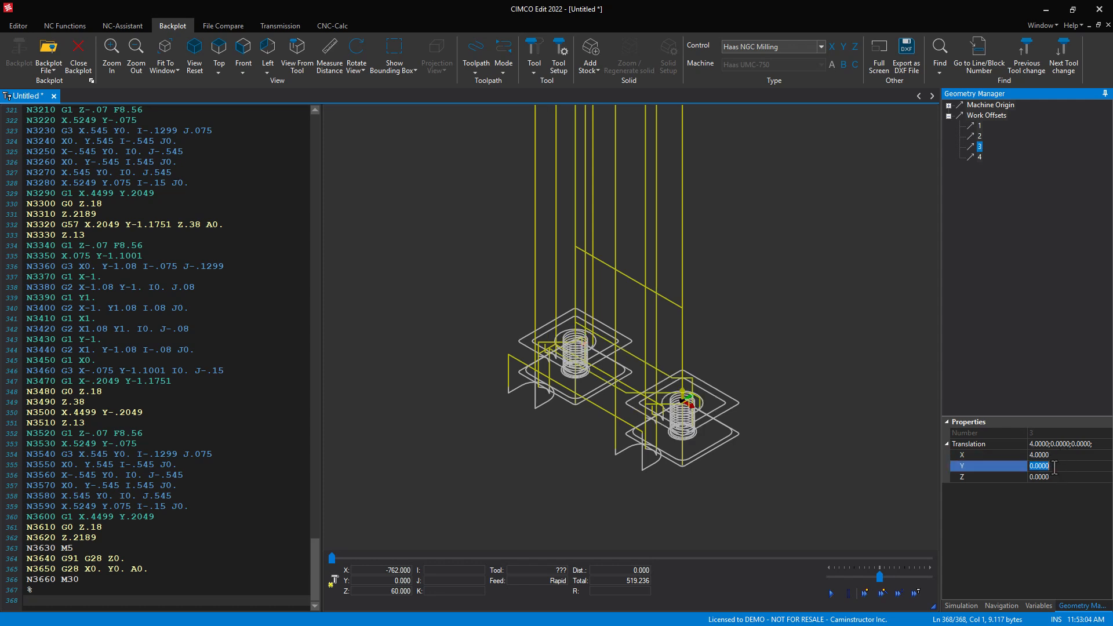
type("4")
key("Return")
Set the Y translation of work offset 4 to 4.
left_click(979, 157)
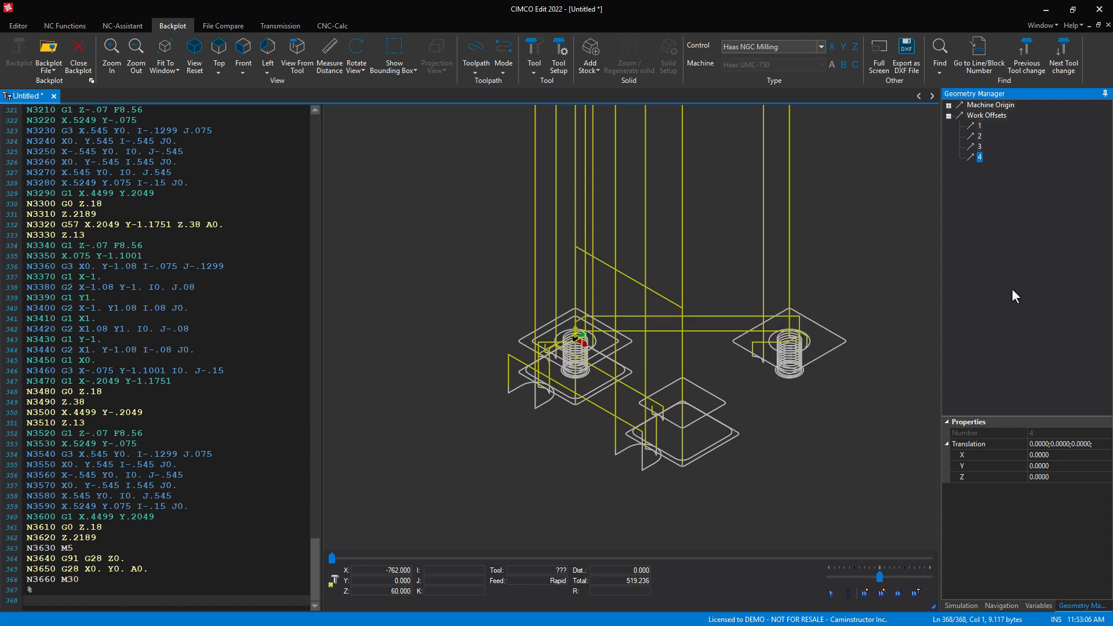
left_click(1054, 466)
type("4")
key("Return")
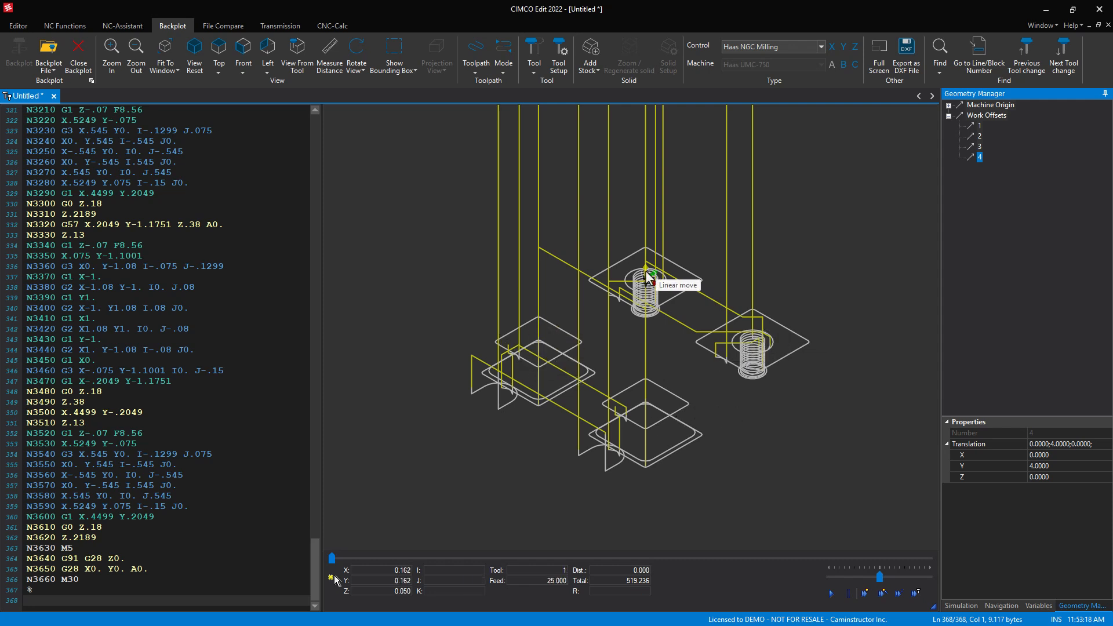
Play through the posted program's backplot from start to end, then minimize CIMCO Edit and close the Code Expert window.
left_click(308, 568)
left_click_drag(313, 540, 307, 133)
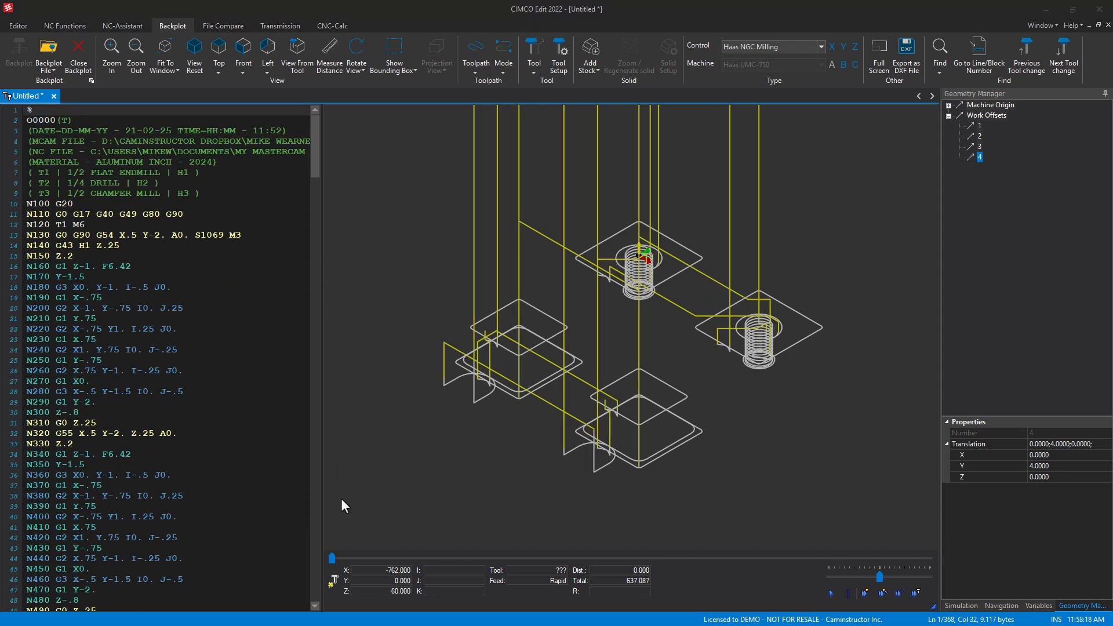
left_click(332, 560)
left_click_drag(333, 565, 731, 624)
left_click_drag(731, 557, 923, 557)
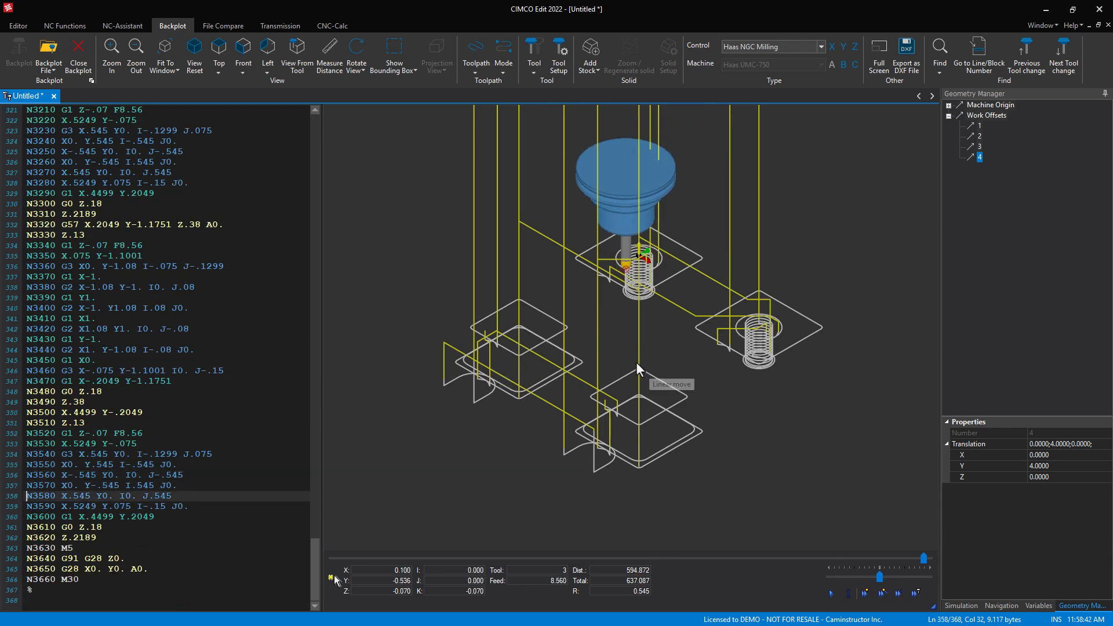
left_click(1047, 10)
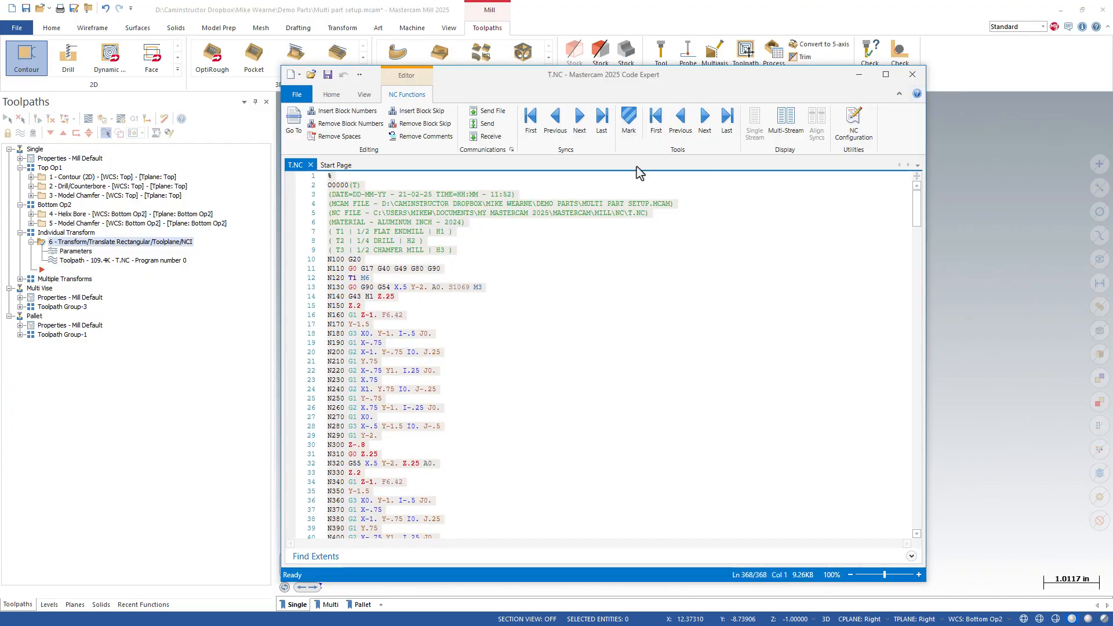
left_click(912, 74)
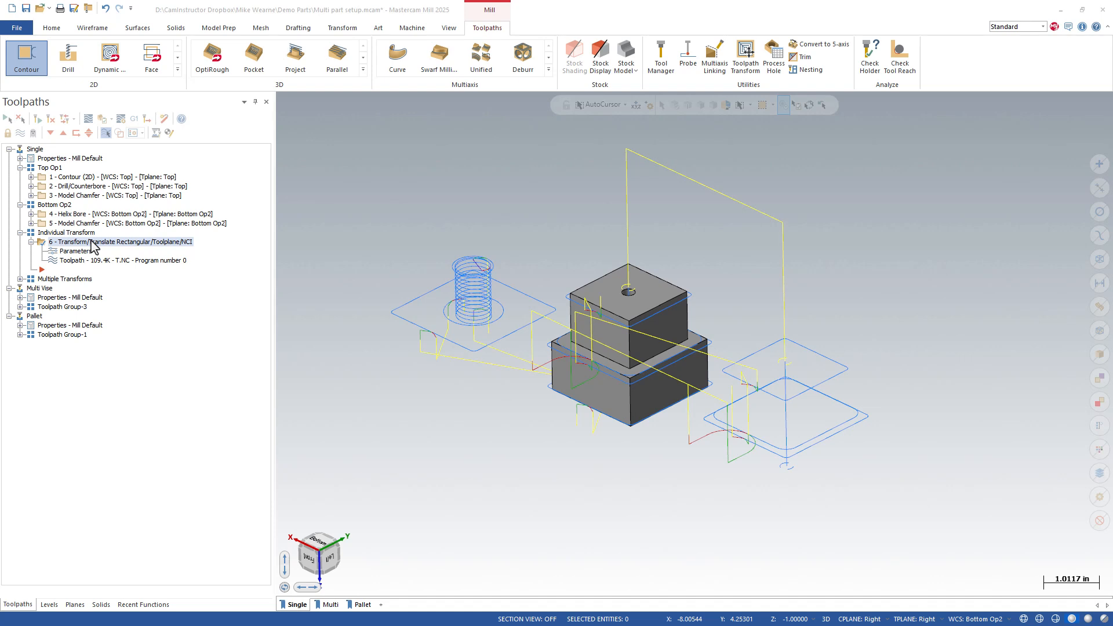
Collapse transform operation 6, expand the Multiple Transforms group, and move the insert arrow below operation 11.
left_click(31, 242)
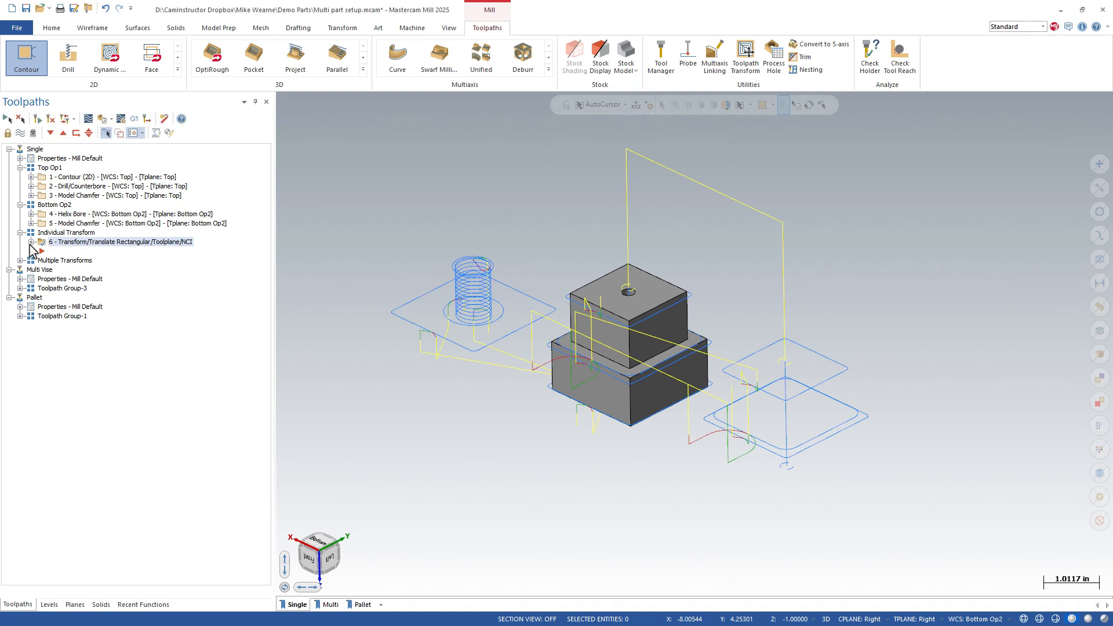
left_click(20, 261)
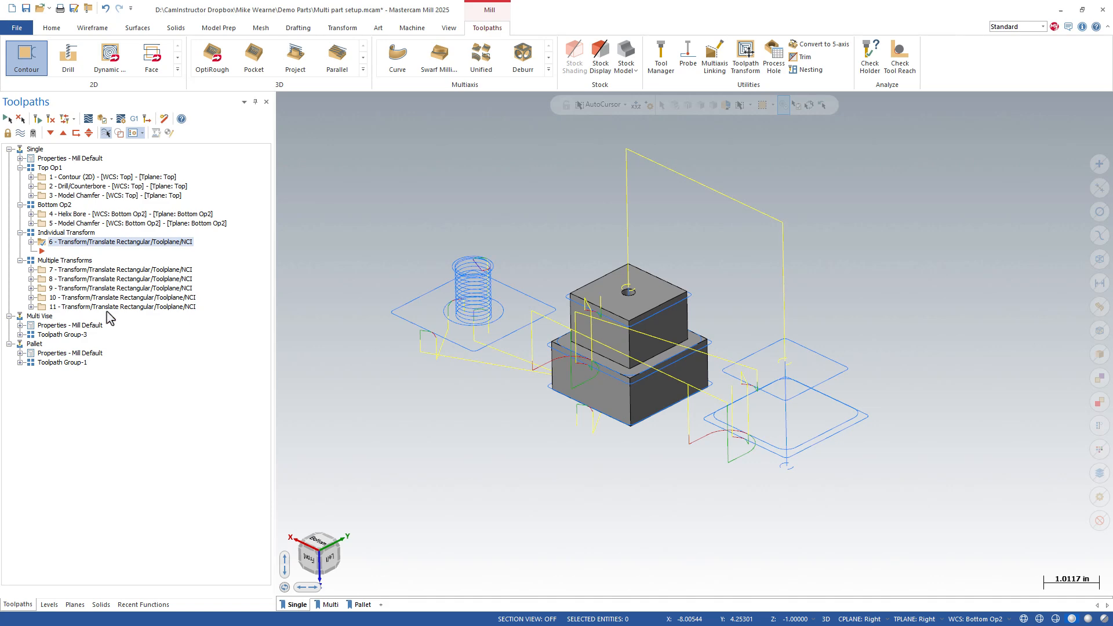
left_click(65, 261)
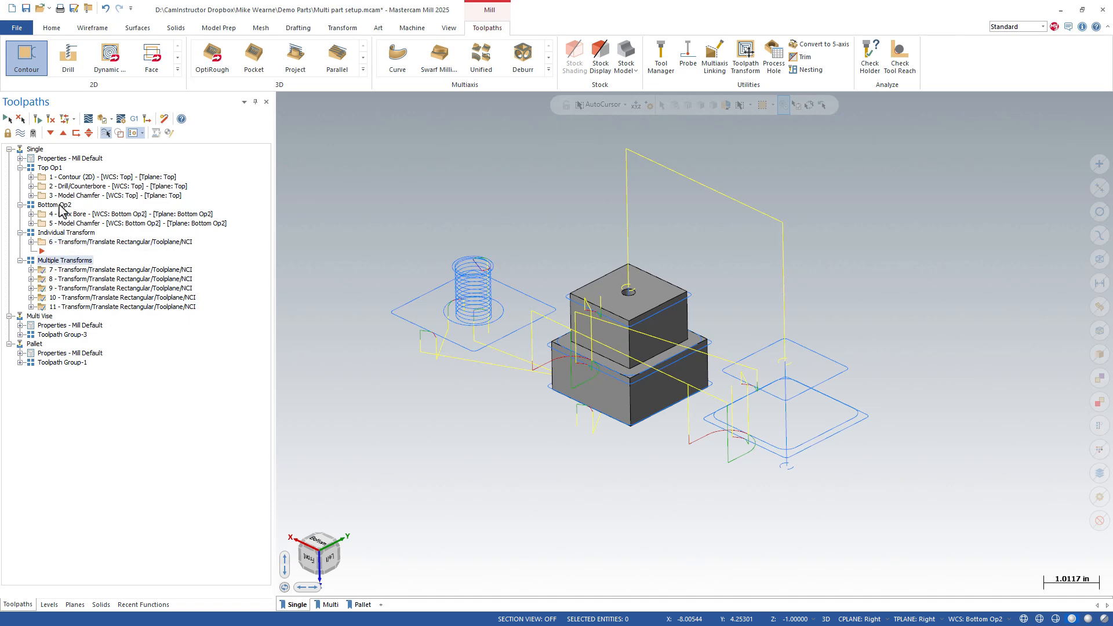
left_click(50, 137)
left_click(50, 137)
left_click(50, 136)
left_click(50, 137)
left_click(51, 137)
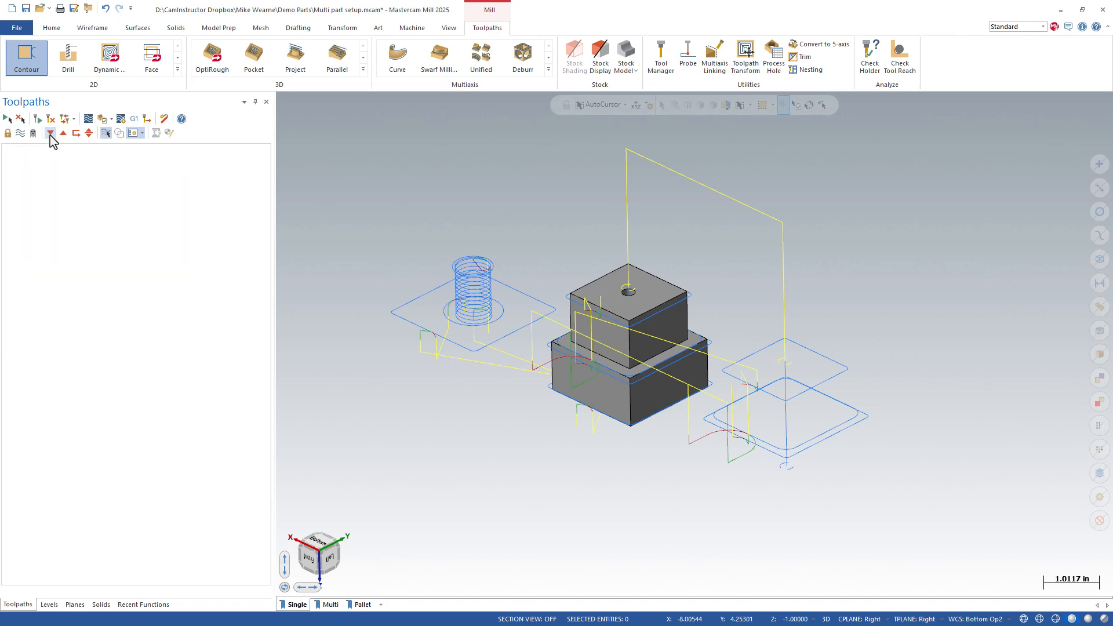
left_click(50, 137)
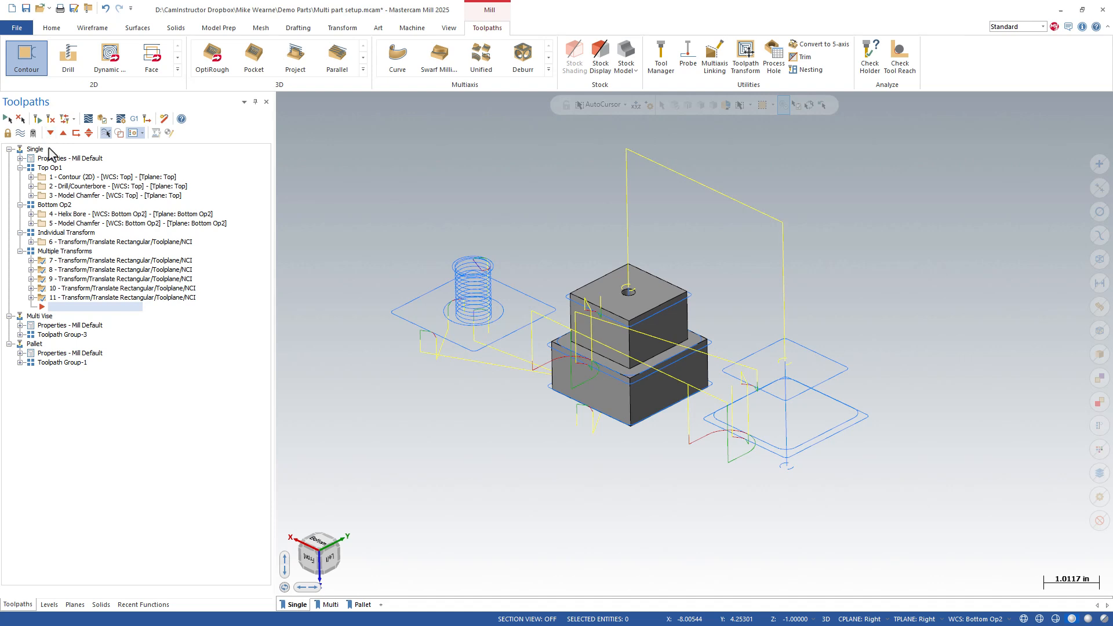
Review the source operation and work offset numbering in the parameters of transform operation 7, and close the dialog.
left_click(82, 261)
left_click(31, 260)
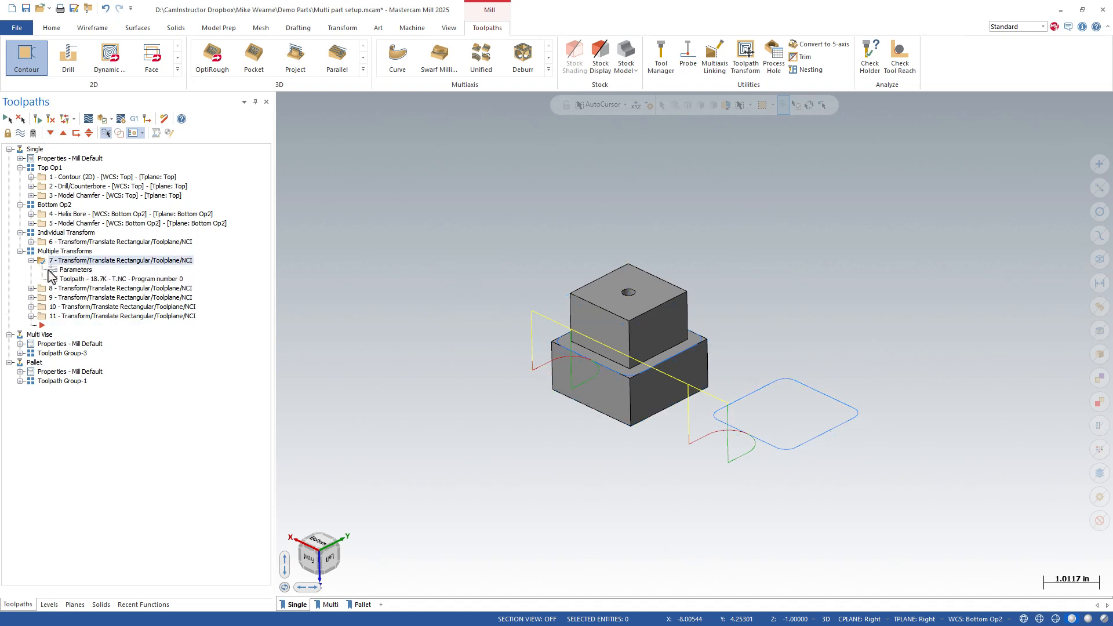
left_click(76, 270)
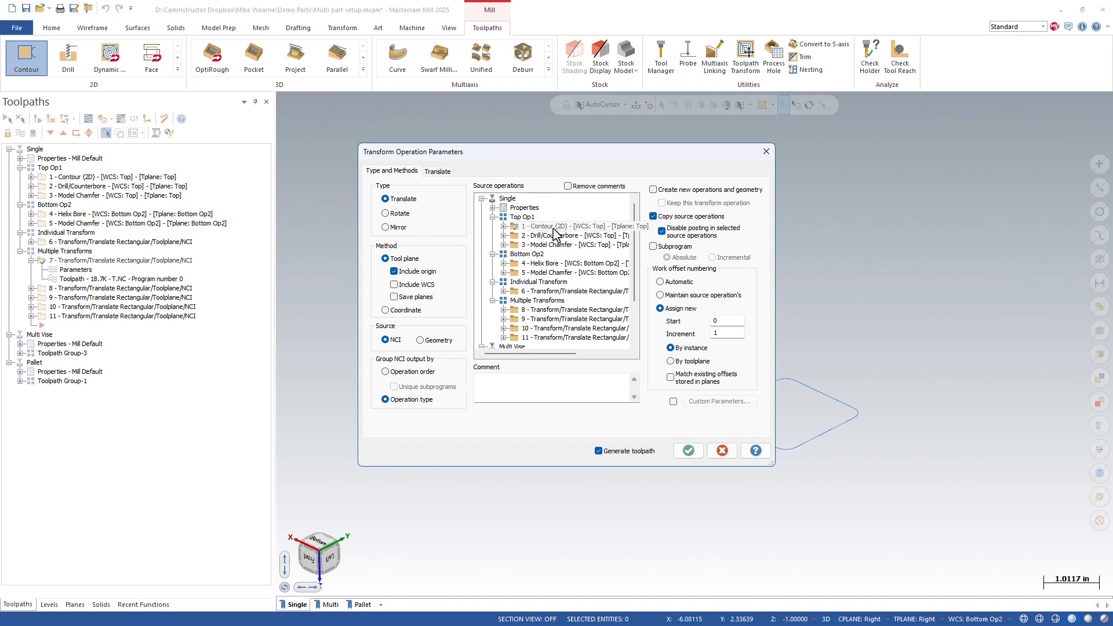
left_click(516, 225)
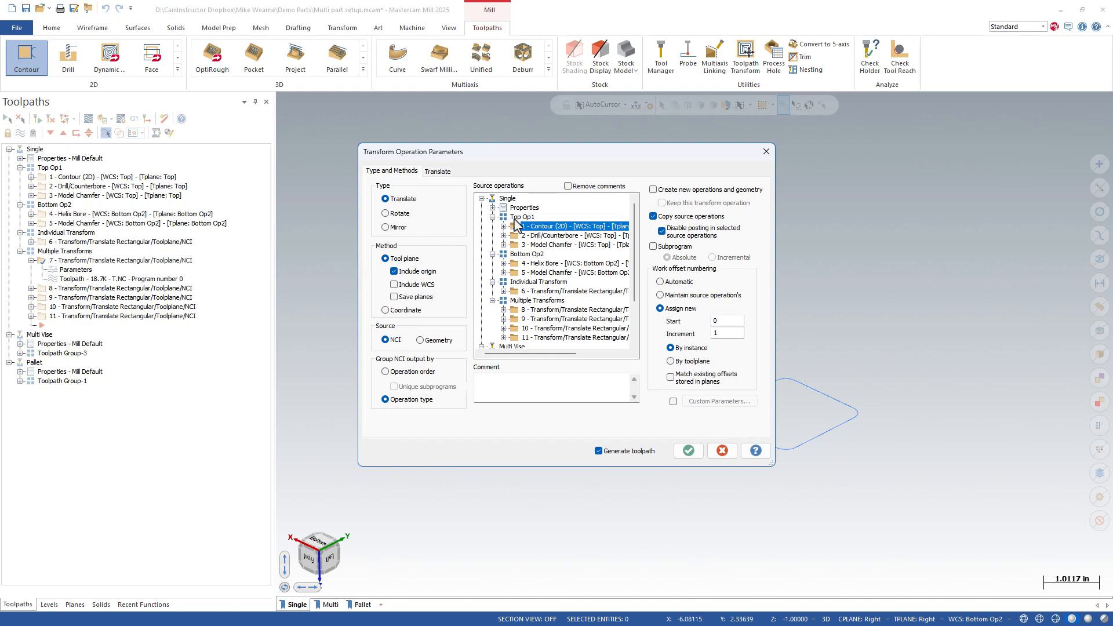
left_click(766, 151)
Review the Helix Bore source selection and work offset numbering in the parameters of transform operation 8, and close the dialog.
left_click(101, 289)
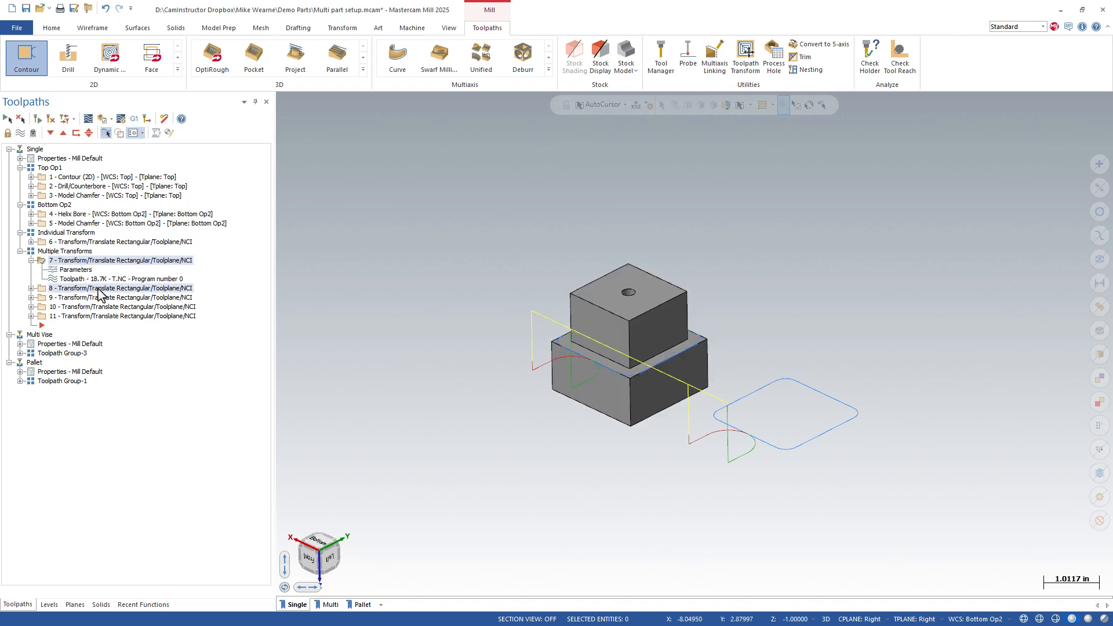
left_click(31, 288)
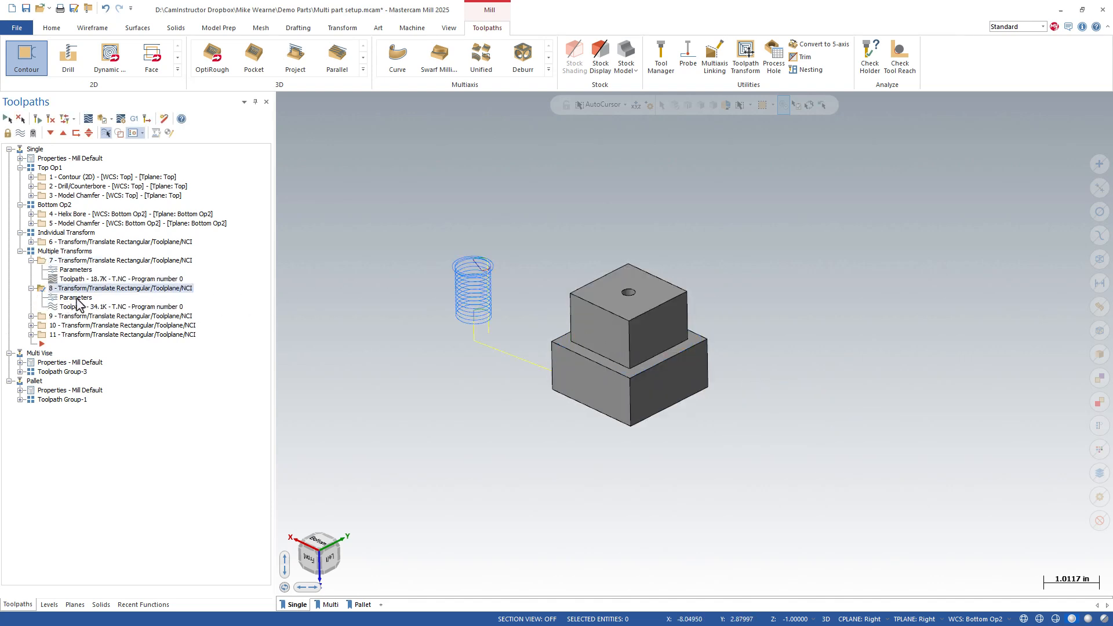
left_click(80, 298)
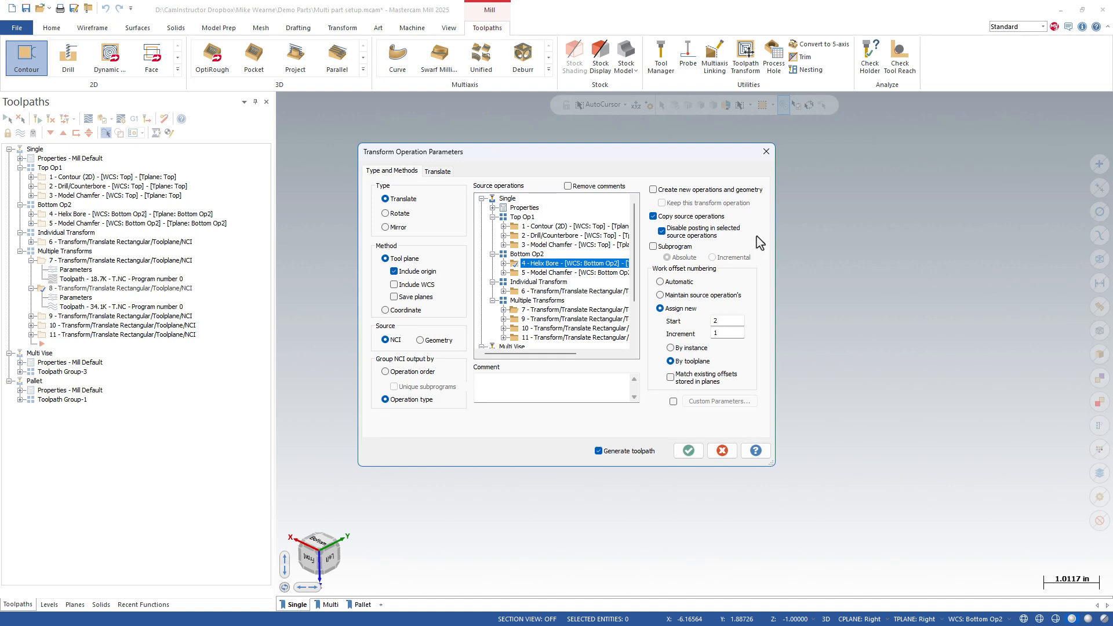
left_click(766, 151)
Select the whole Multiple Transforms group, collapse operations 7 and 8, and post the group's code for viewing in CIMCO Edit.
left_click(70, 251)
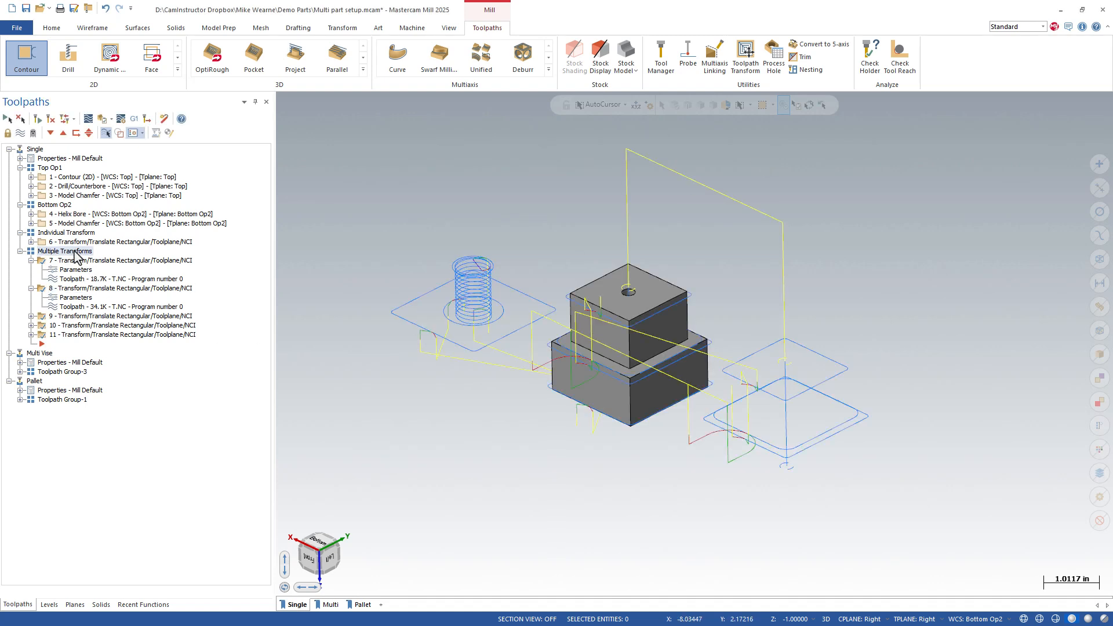
left_click(31, 288)
left_click(30, 260)
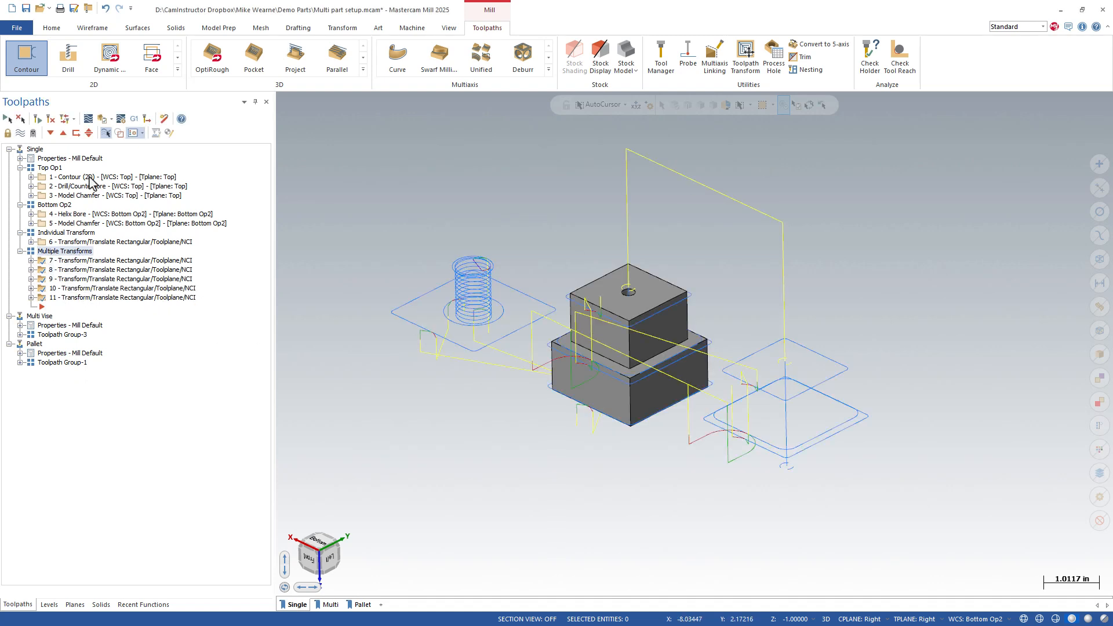
left_click(134, 120)
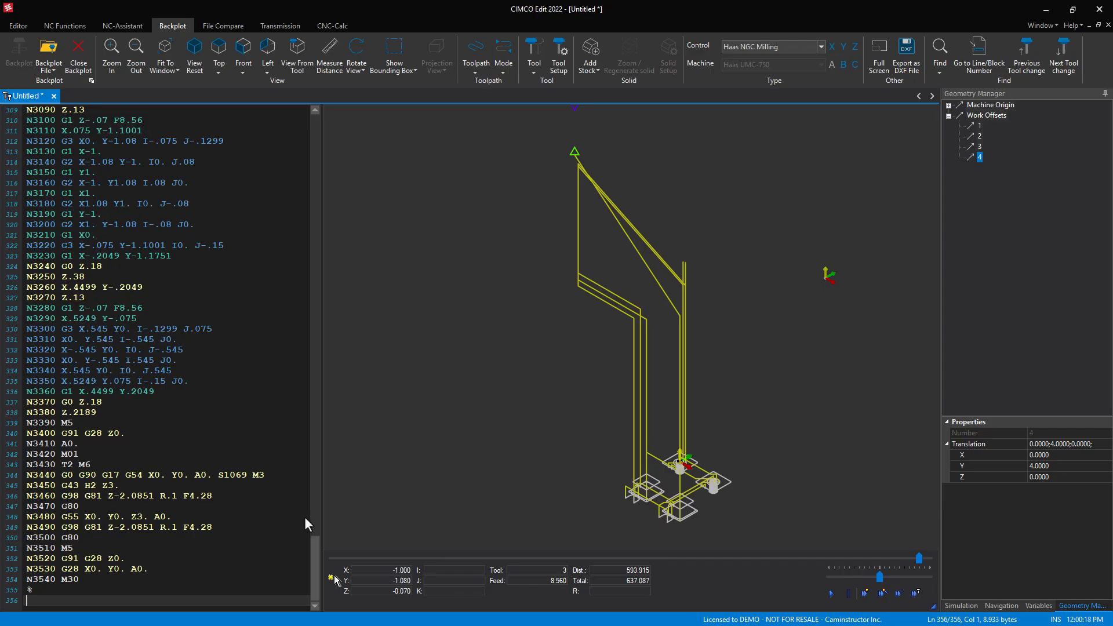
Examine the tool order and work offset changes in the Multiple Transforms program by playing its backplot from start to end.
left_click_drag(315, 559, 319, 131)
scroll(638, 526, "down", 1)
right_click_drag(639, 526, 502, 324)
scroll(521, 246, "up", 5)
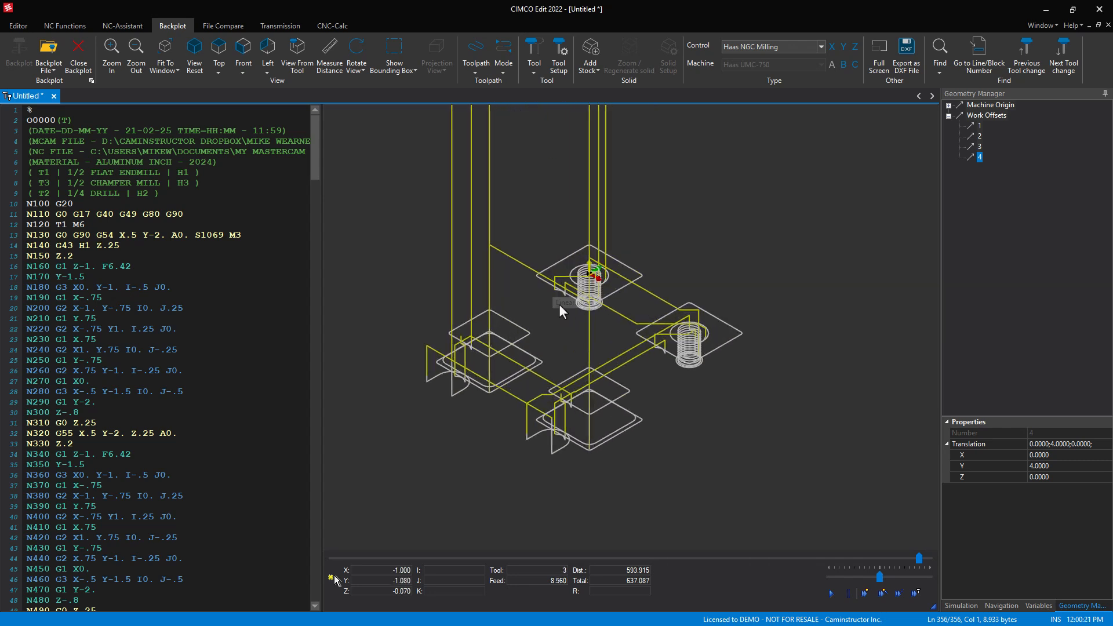
left_click(125, 192)
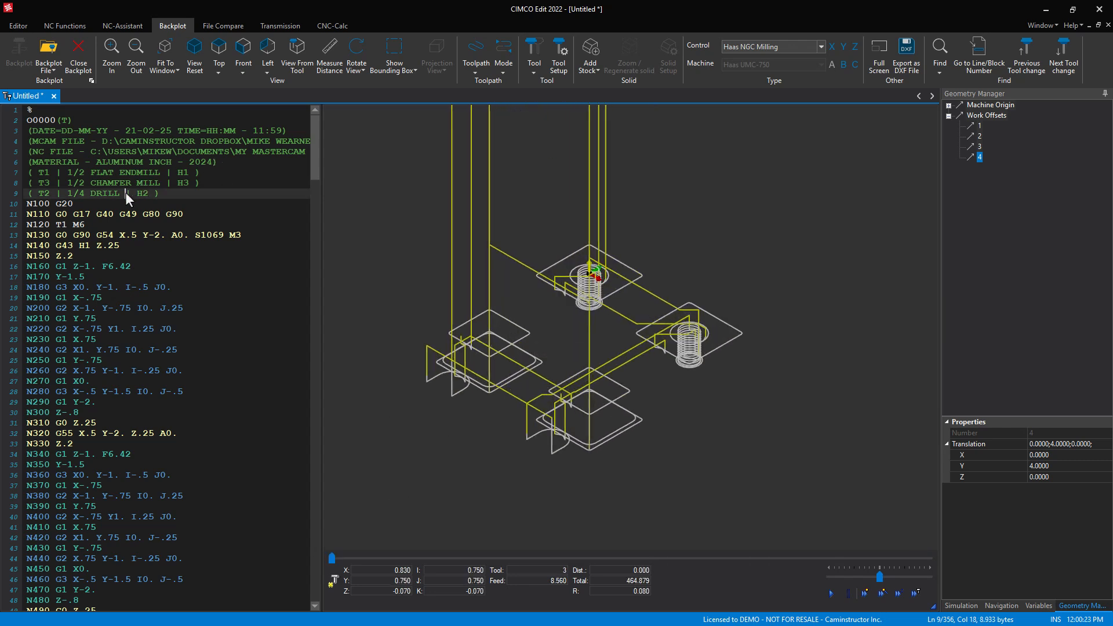
left_click_drag(332, 558, 873, 625)
left_click_drag(872, 558, 929, 558)
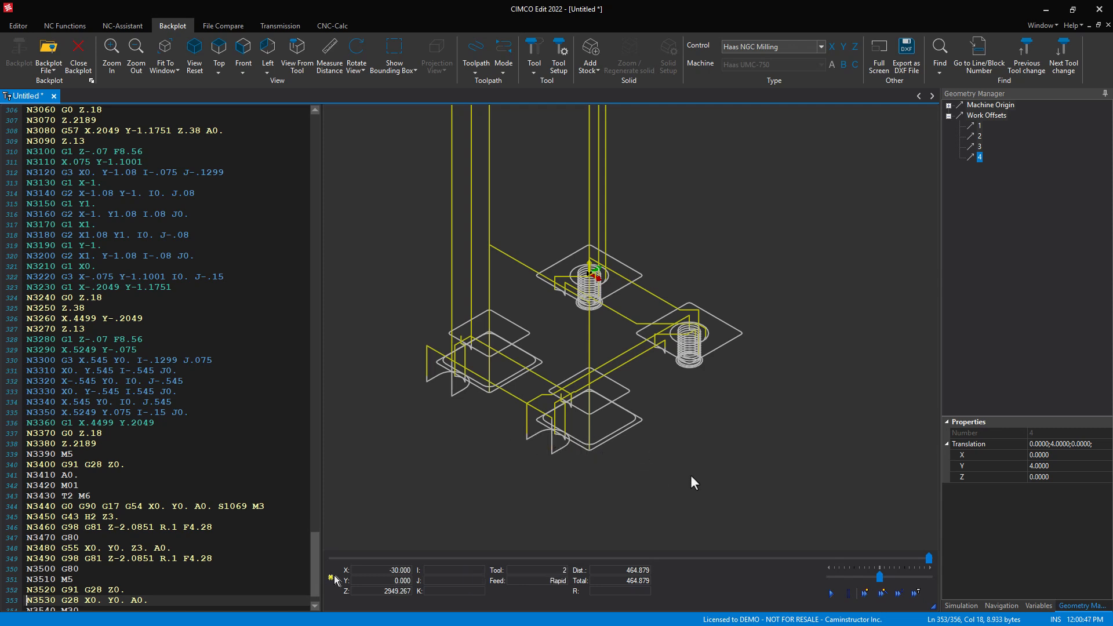
scroll(699, 466, "down", 3)
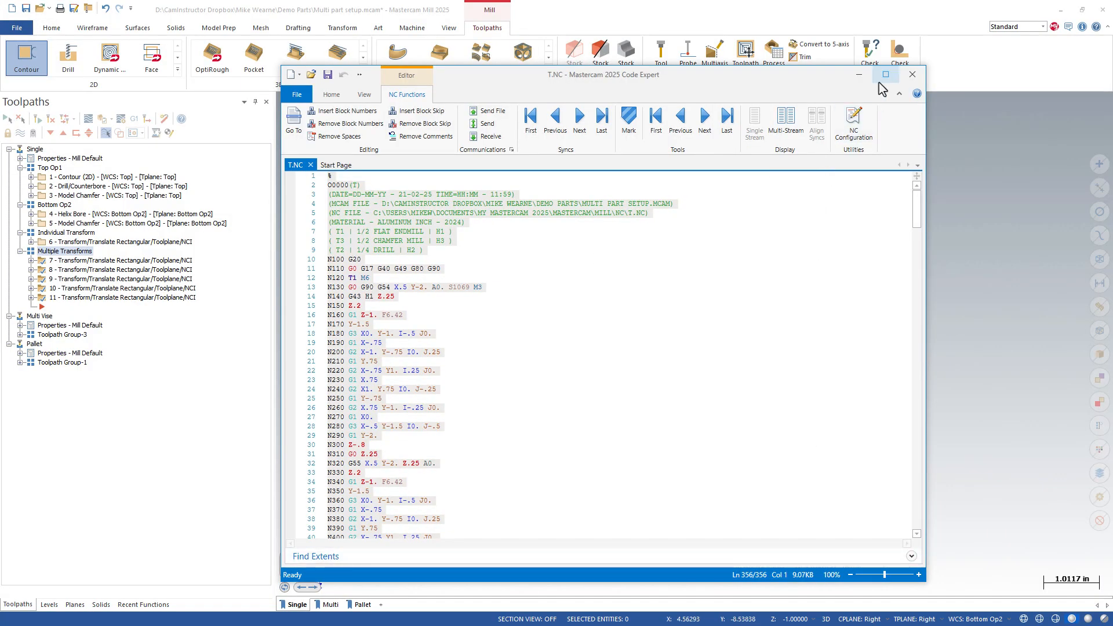
Close the posted code, run the Verify simulation of the Multiple Transforms group from start to end, and close the simulator.
left_click(881, 82)
left_click(631, 311)
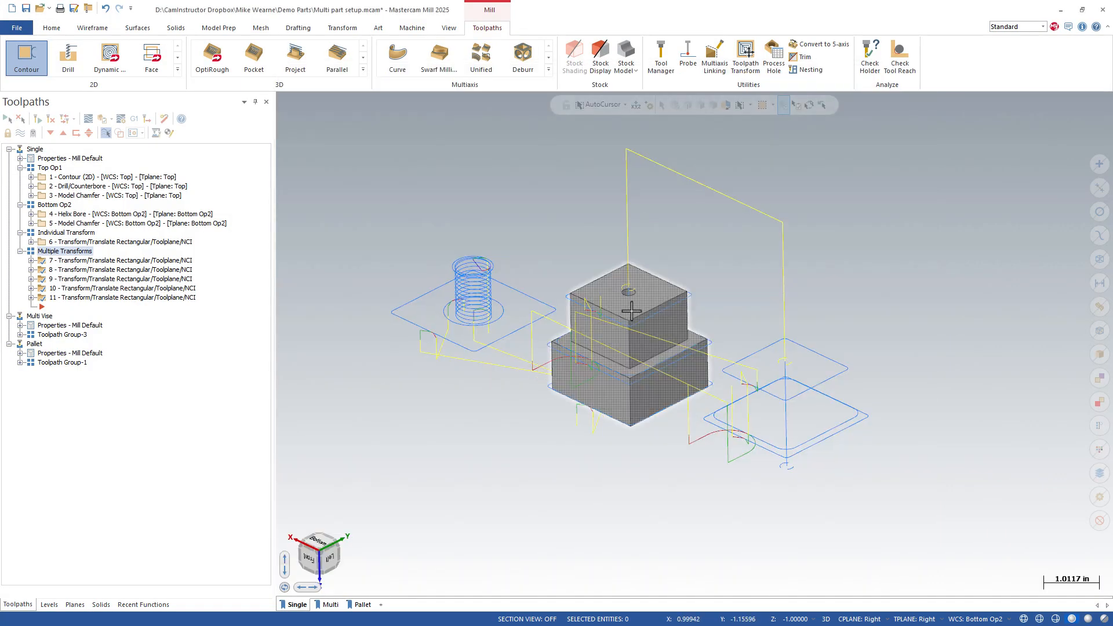
middle_click_drag(568, 368, 634, 313)
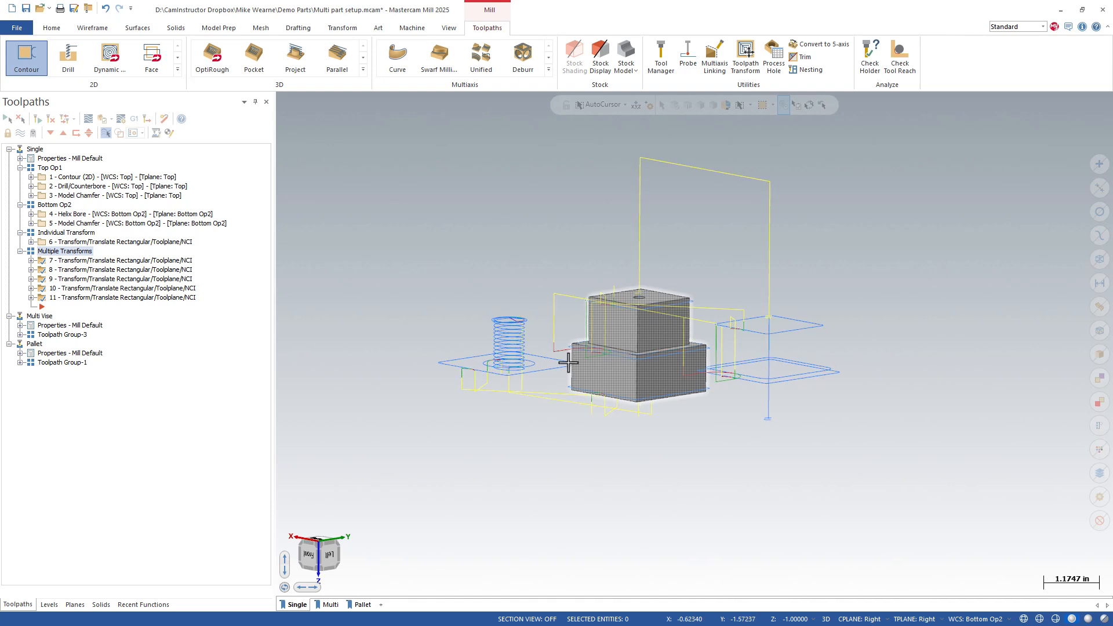
middle_click_drag(565, 363, 558, 362)
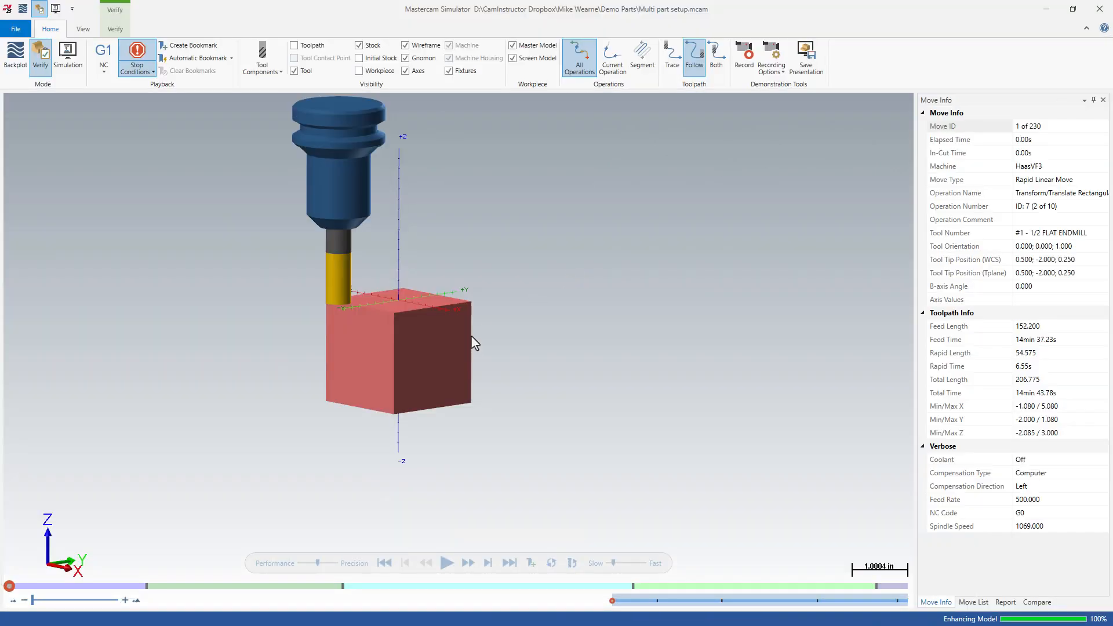
middle_click_drag(404, 292, 409, 322)
left_click(447, 563)
middle_click_drag(489, 360, 525, 360)
scroll(524, 360, "up", 3)
scroll(525, 360, "up", 1)
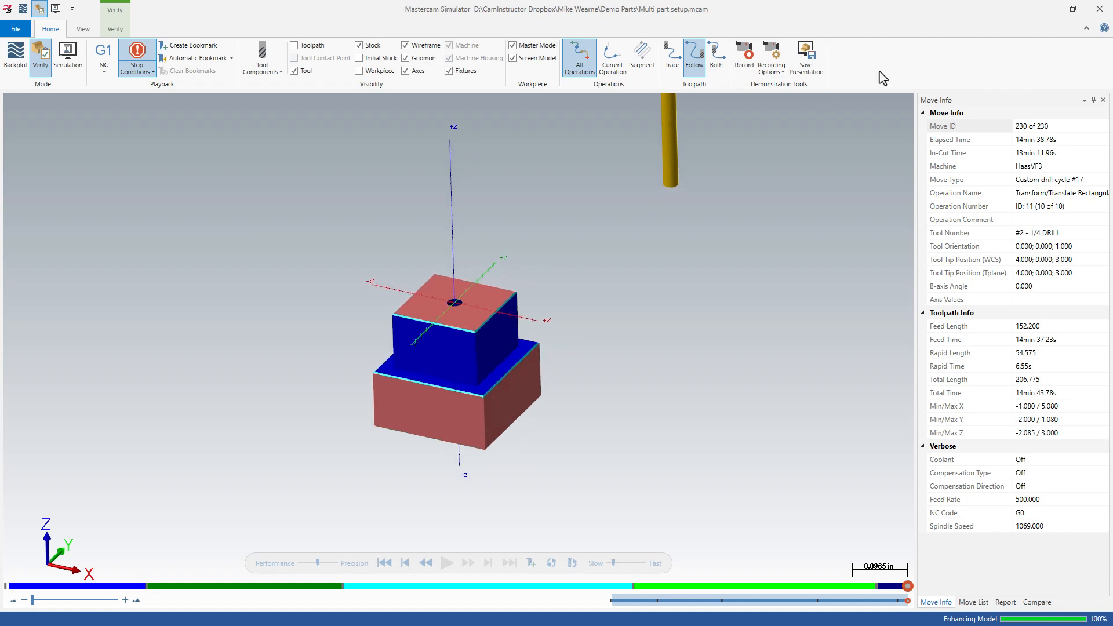
scroll(524, 260, "down", 1)
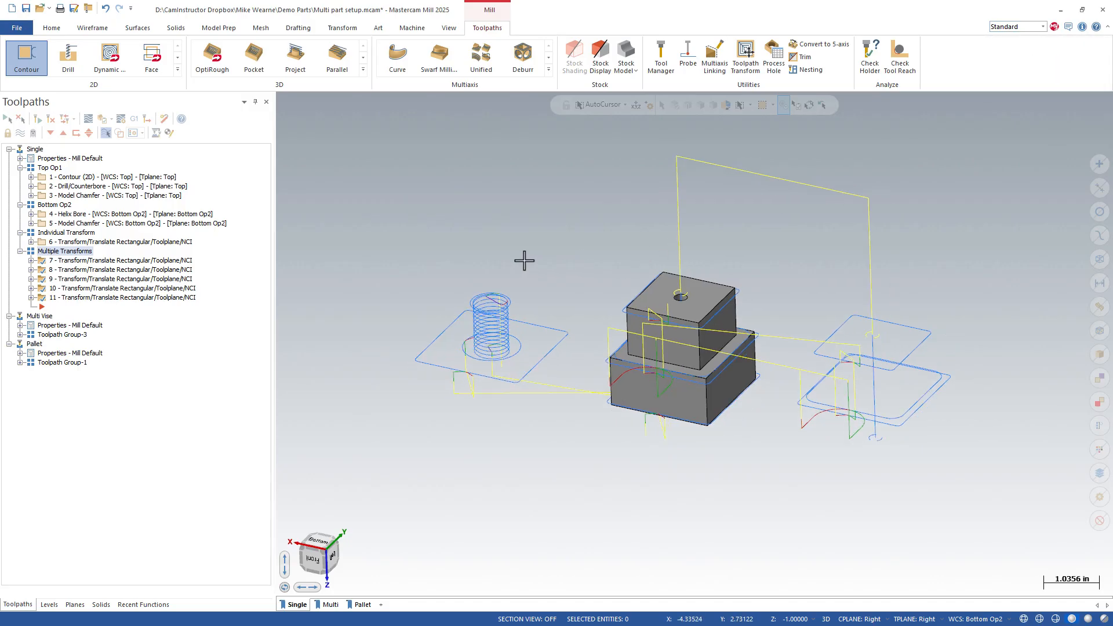
Show the Multi viewsheet with the vise setup and hide the Multiple Transforms toolpaths.
left_click(329, 604)
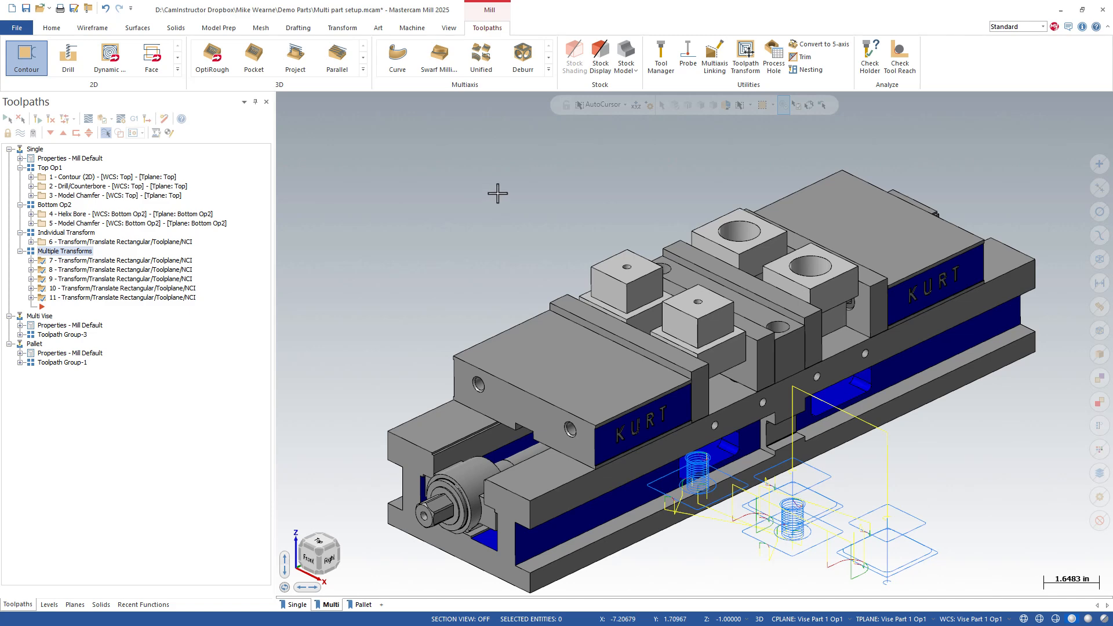
middle_click_drag(499, 192, 626, 233)
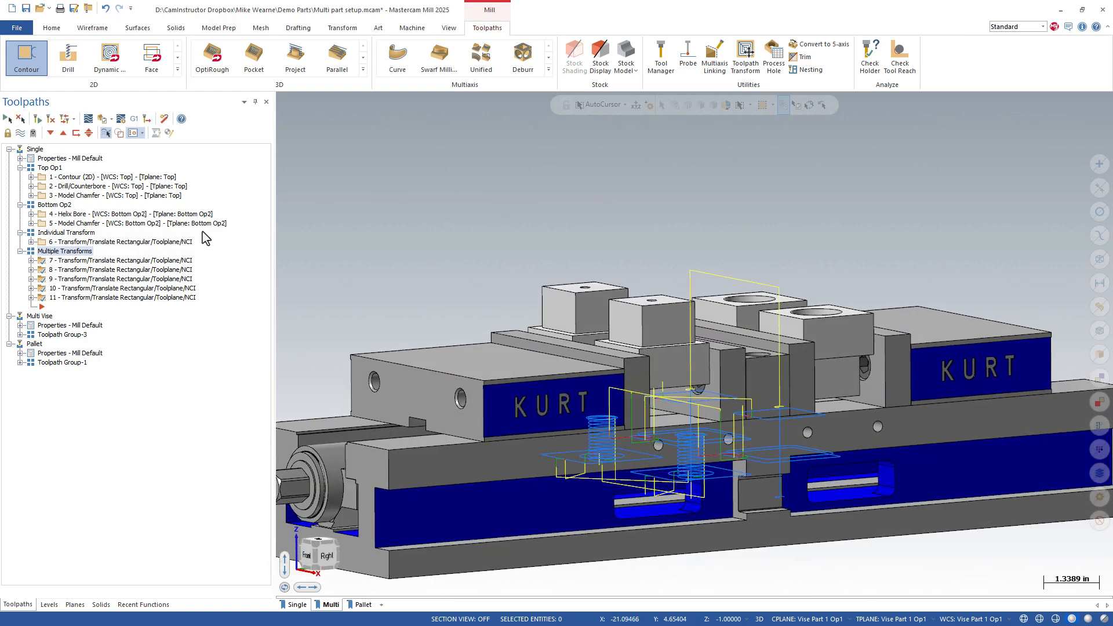
left_click(20, 133)
Examine the Op1 and Op2 parts clamped in the two vise stations from several angles.
middle_click_drag(631, 137, 763, 241)
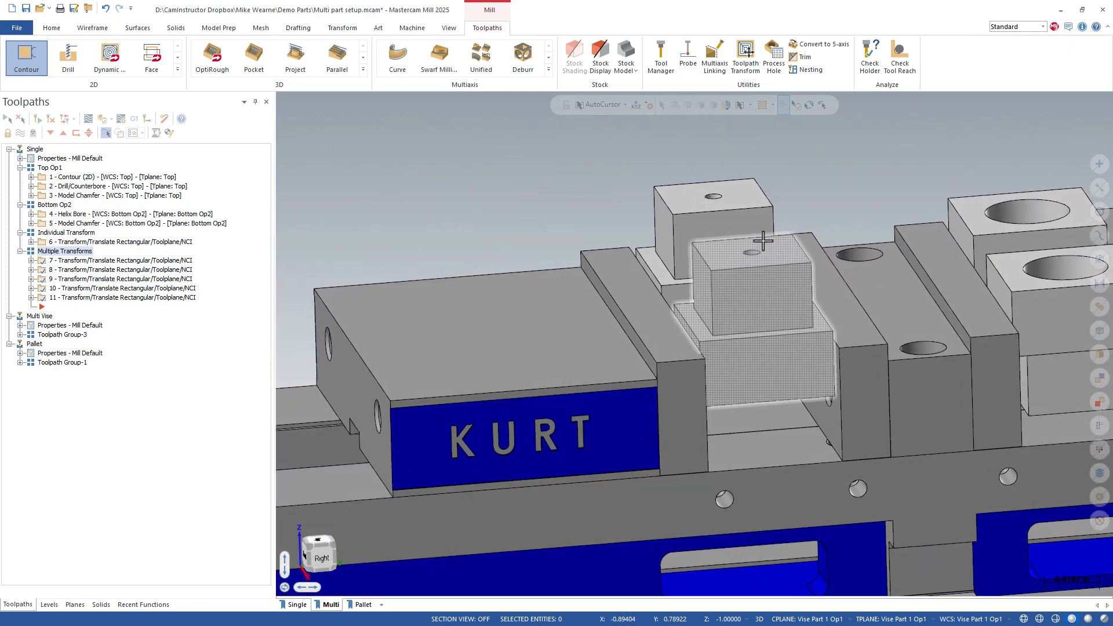
middle_click_drag(726, 312, 642, 321)
middle_click_drag(638, 238, 881, 322)
middle_click_drag(809, 303, 556, 319)
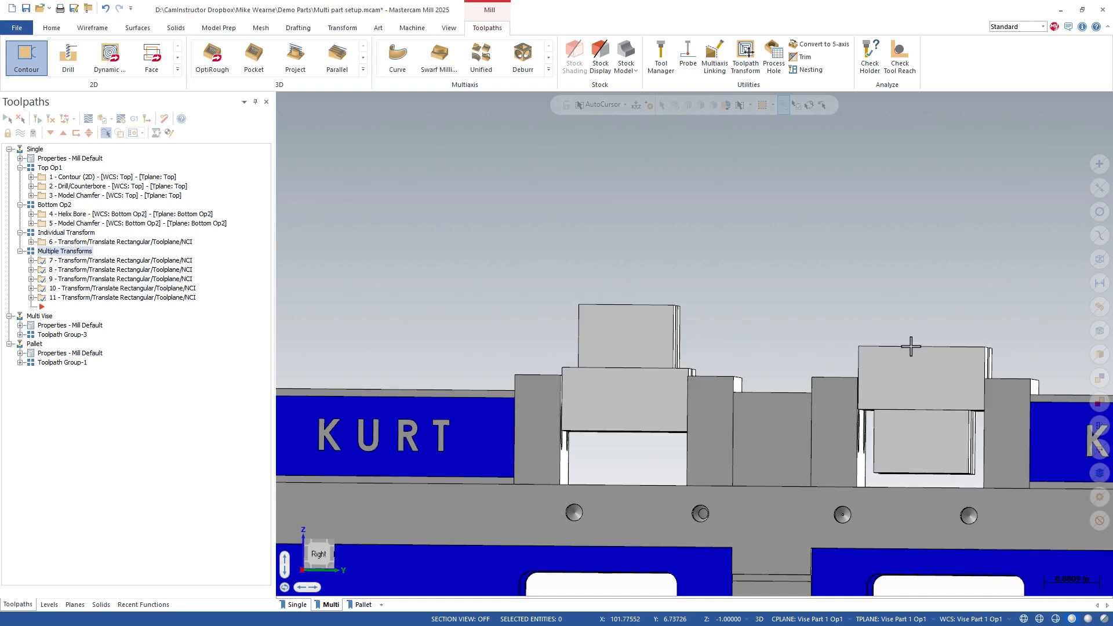
middle_click_drag(934, 315, 940, 365)
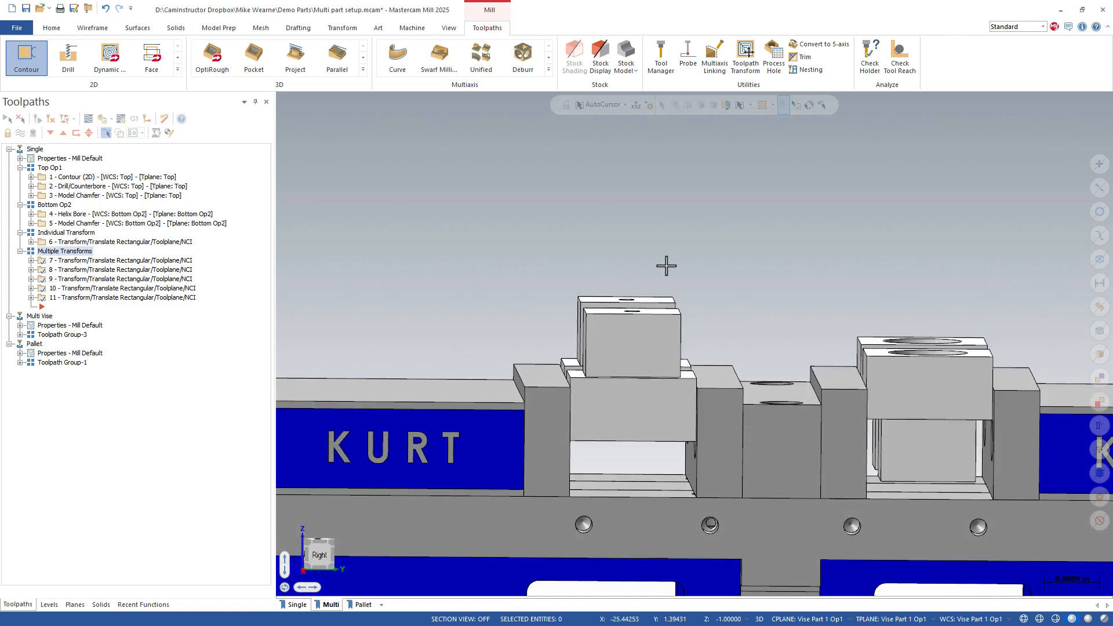
middle_click_drag(666, 263, 652, 226)
scroll(674, 260, "down", 4)
scroll(651, 227, "down", 1)
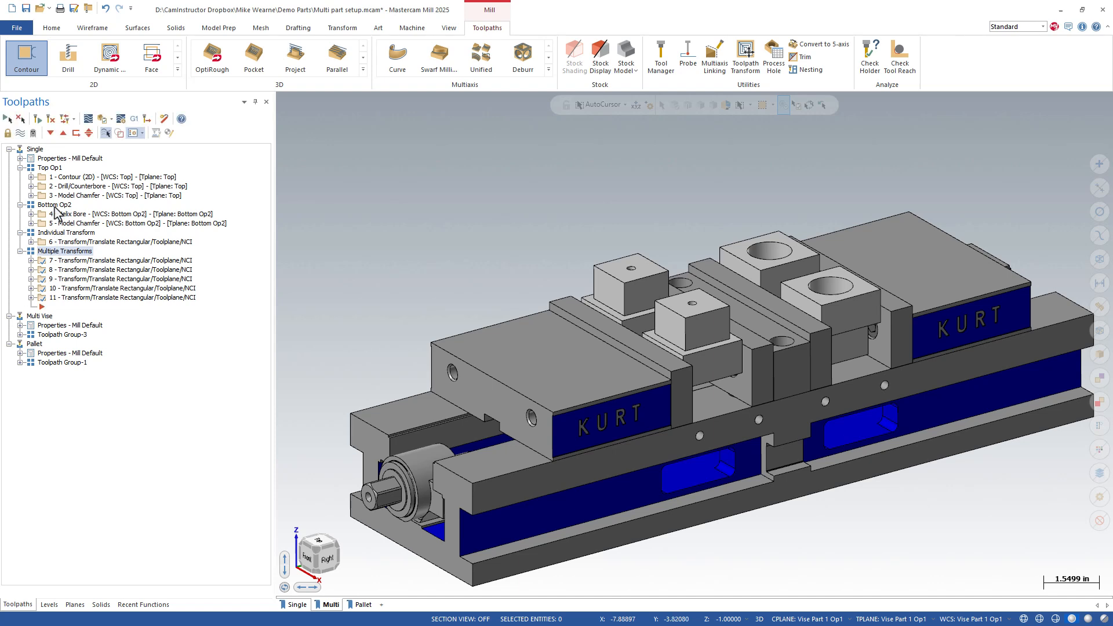
Expand Toolpath Group-3 under Multi Vise and move the insert arrow down to just below operation 18.
left_click(63, 335)
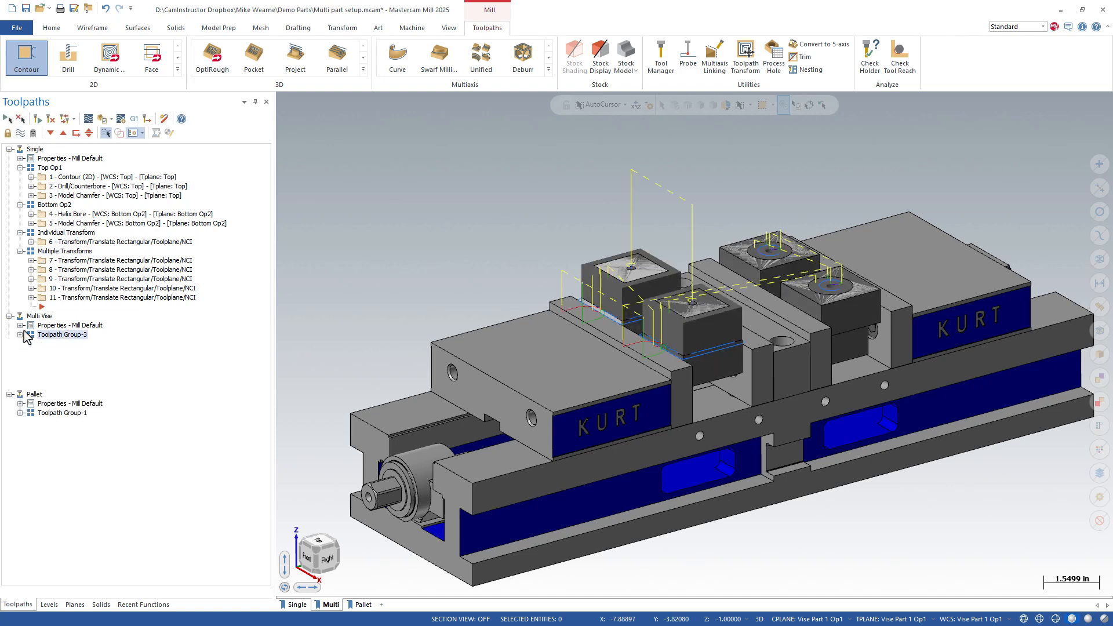
left_click(20, 334)
left_click(52, 134)
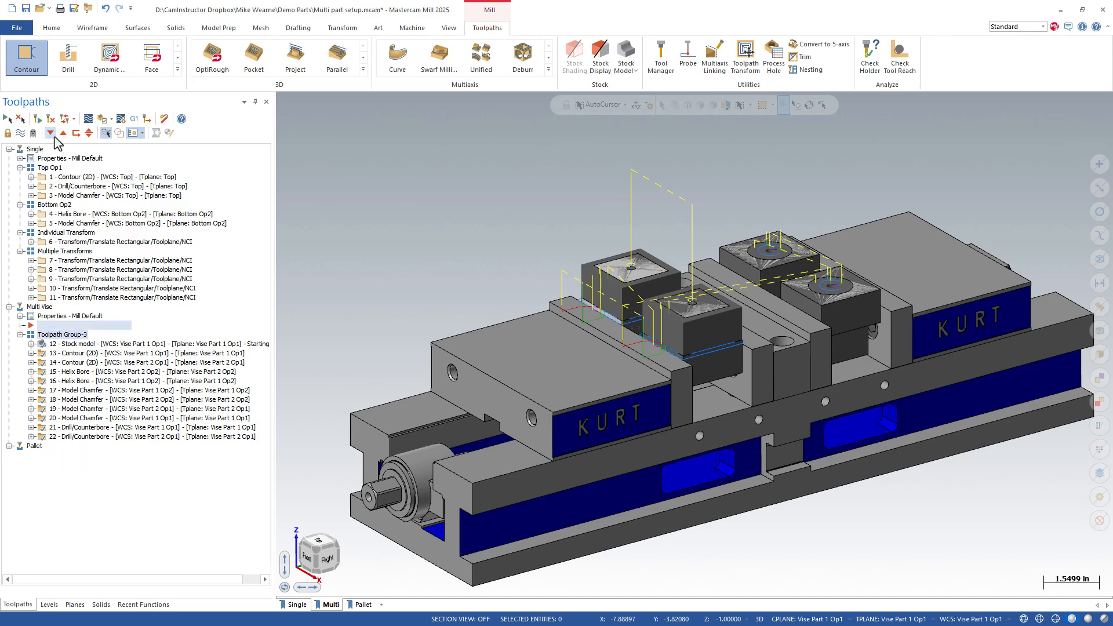
left_click(51, 134)
left_click(52, 134)
left_click(51, 134)
left_click(52, 135)
left_click(52, 135)
left_click(52, 135)
left_click(52, 134)
middle_click_drag(327, 479, 294, 295)
scroll(332, 471, "down", 3)
scroll(294, 294, "up", 2)
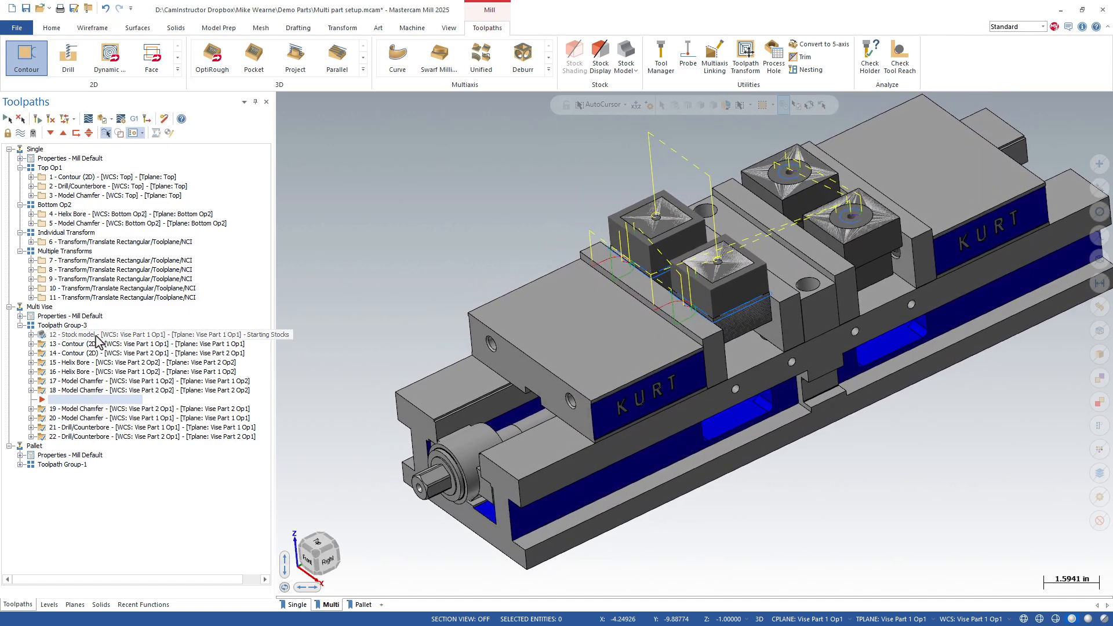
Review the origins and work offsets of the four Vise Part planes, and return to the toolpath list.
left_click(83, 345)
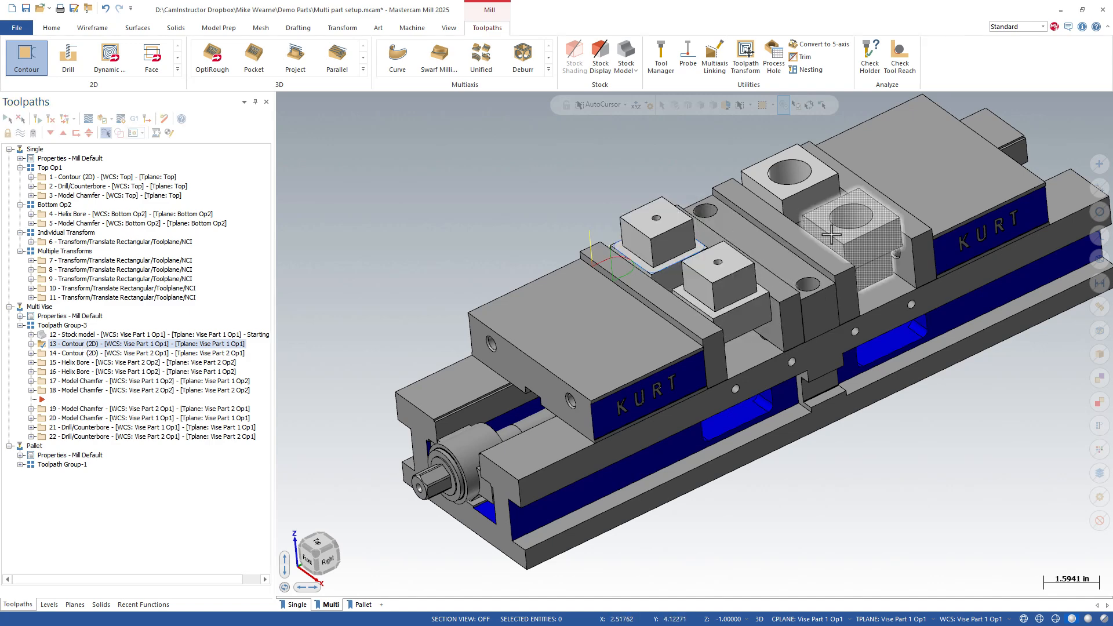
left_click(75, 605)
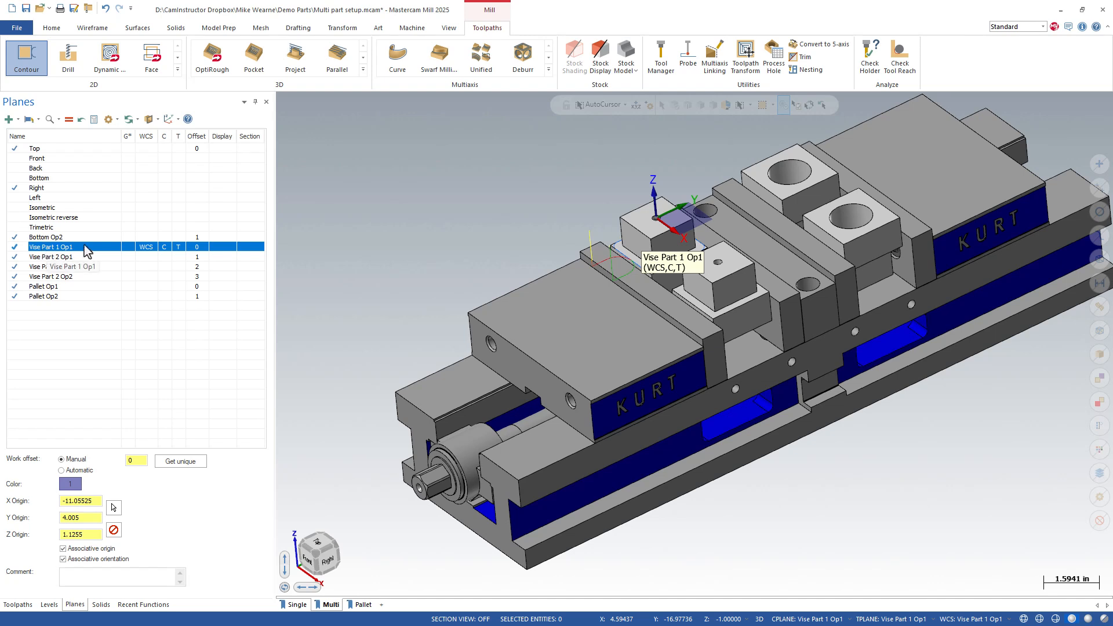
left_click(66, 257)
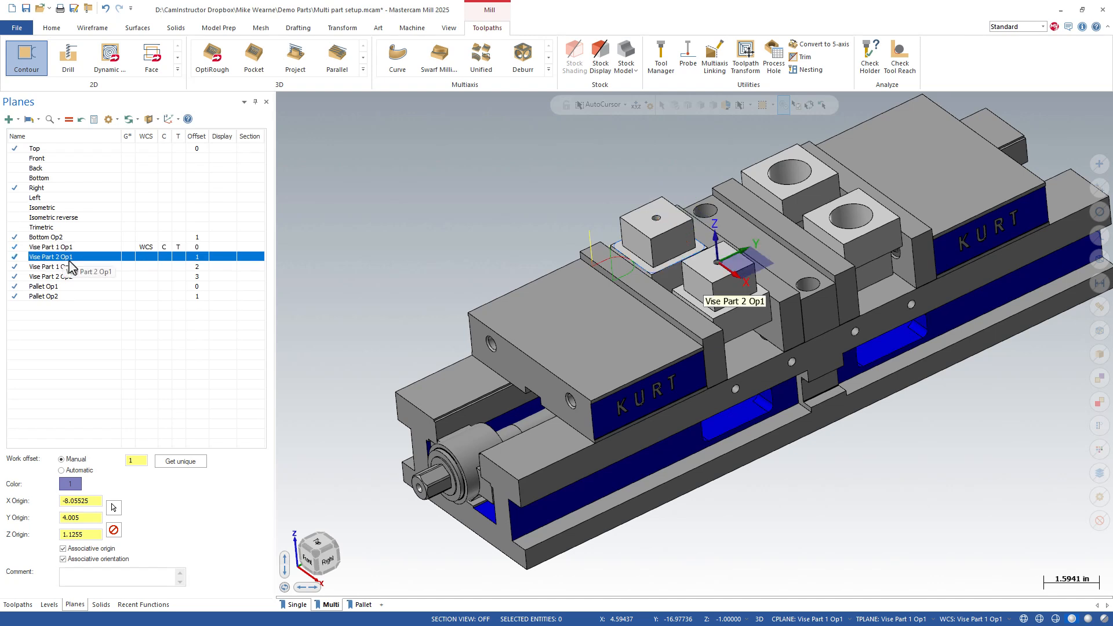
left_click(59, 267)
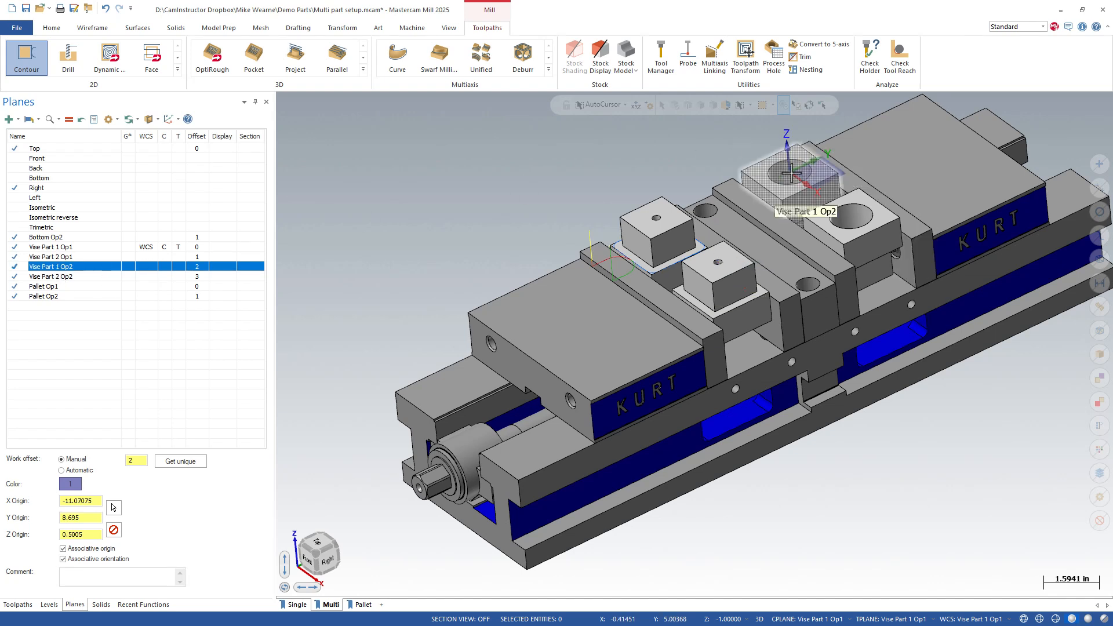
left_click(71, 278)
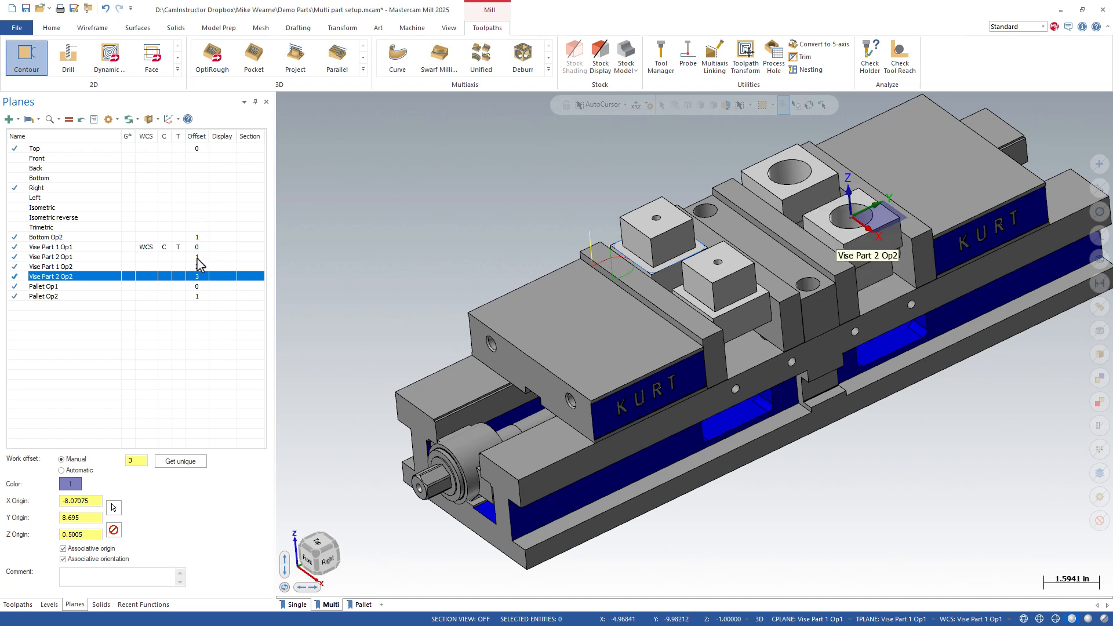
left_click(18, 605)
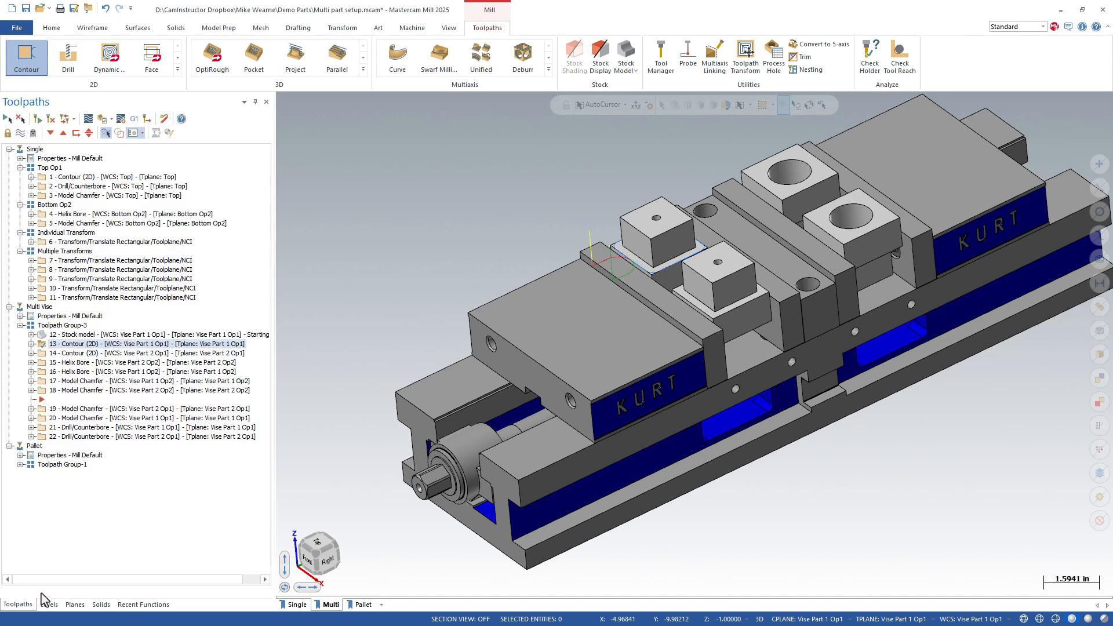
Examine which vise part each Contour, Helix Bore and Model Chamfer operation in Toolpath Group-3 machines.
left_click(77, 355)
left_click(82, 345)
left_click(85, 354)
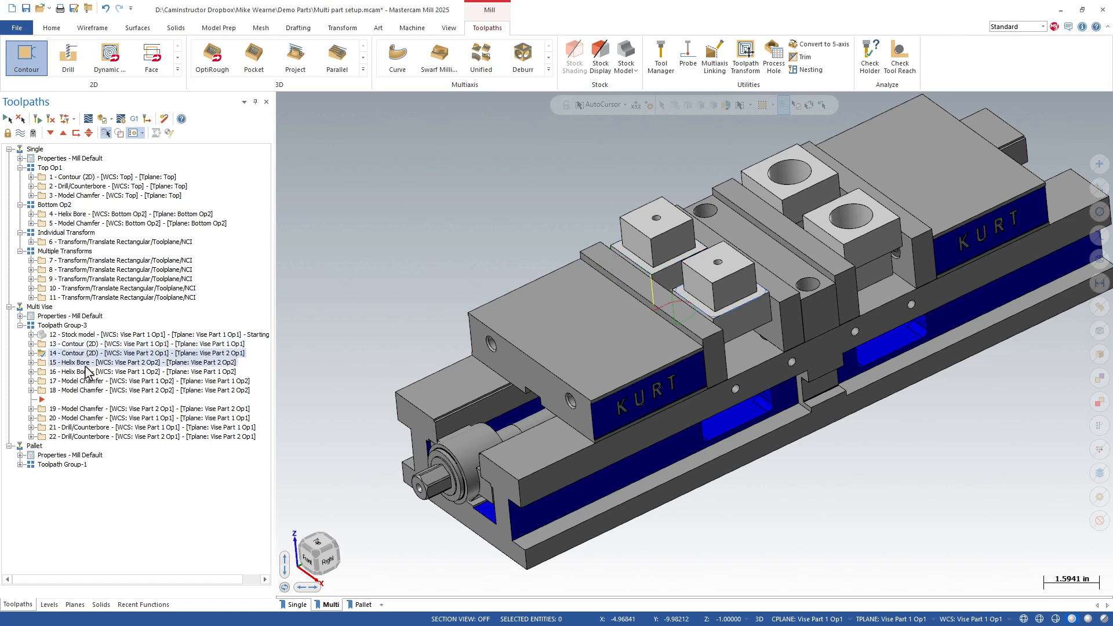
left_click(86, 363)
left_click(88, 372)
left_click(96, 391)
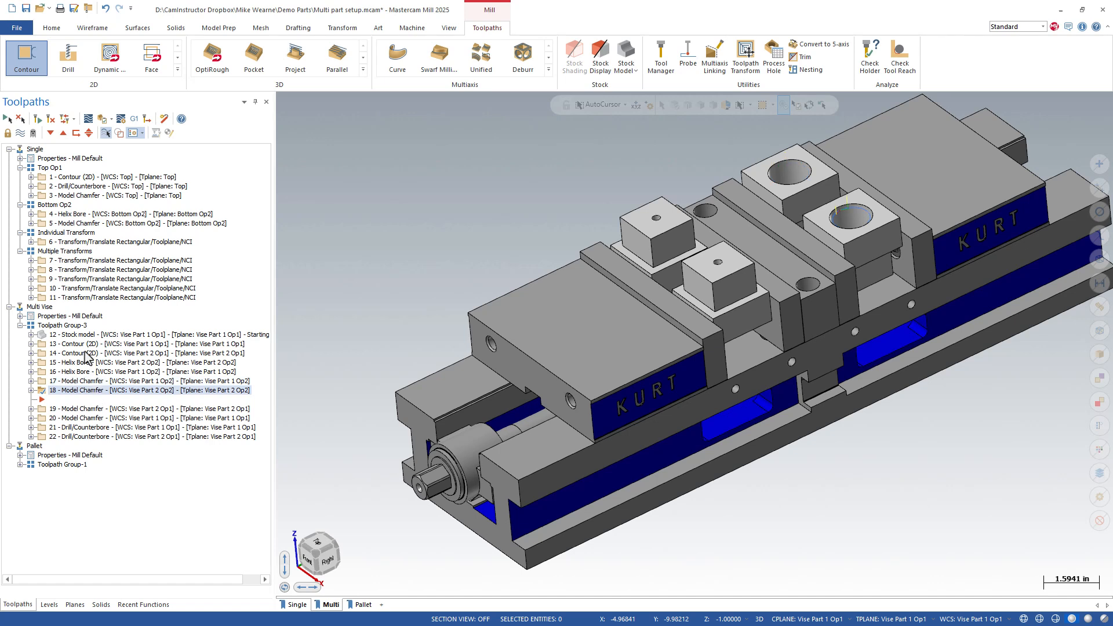
left_click(82, 346)
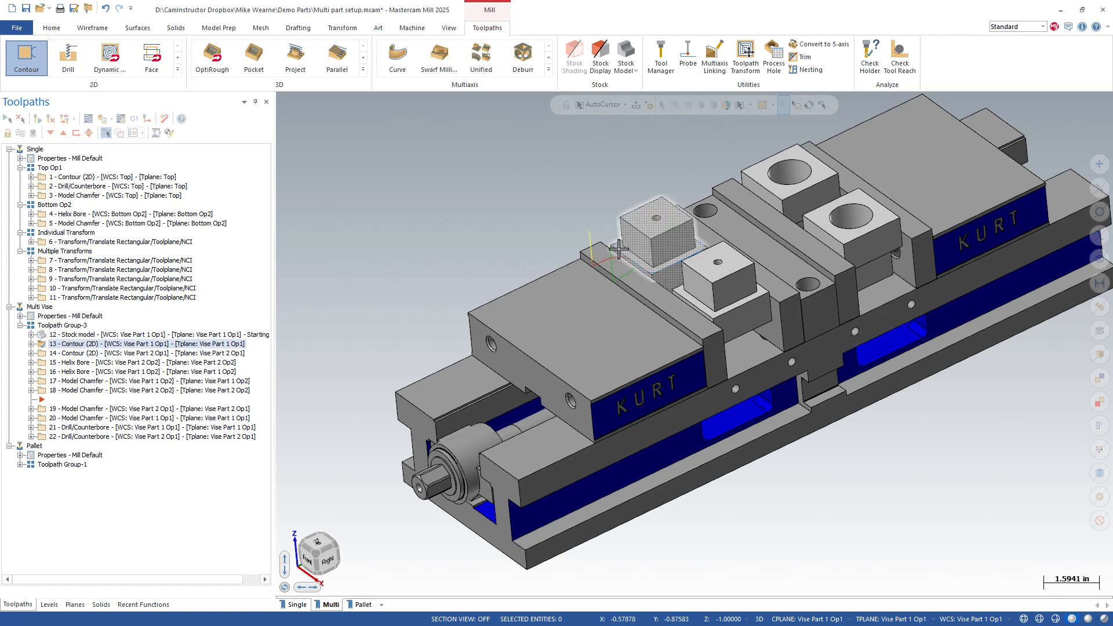
left_click(93, 353)
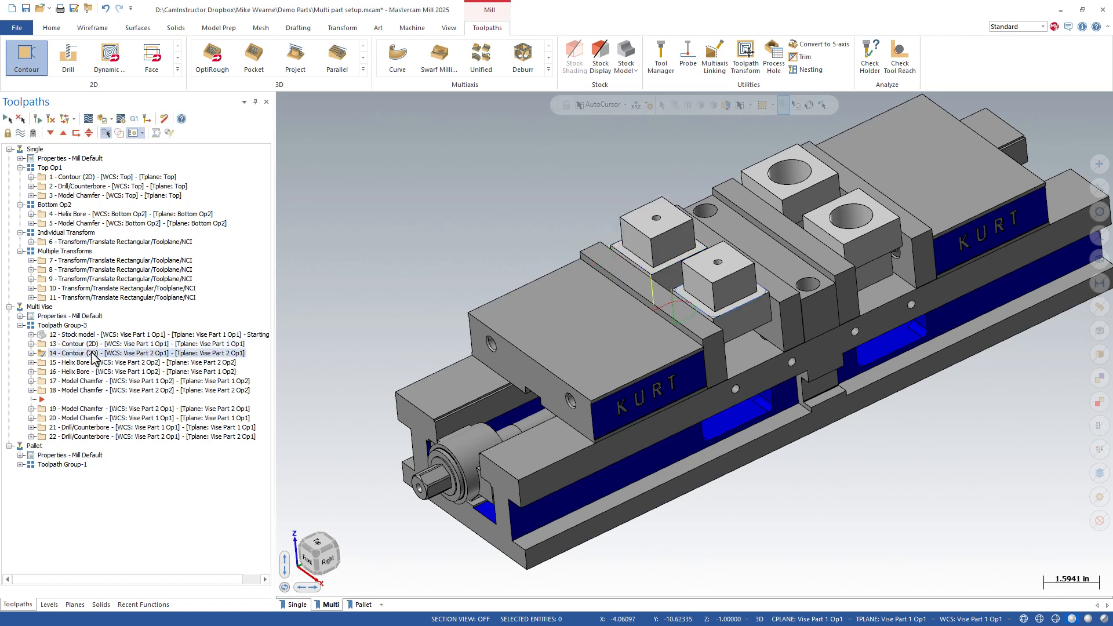
left_click(94, 344)
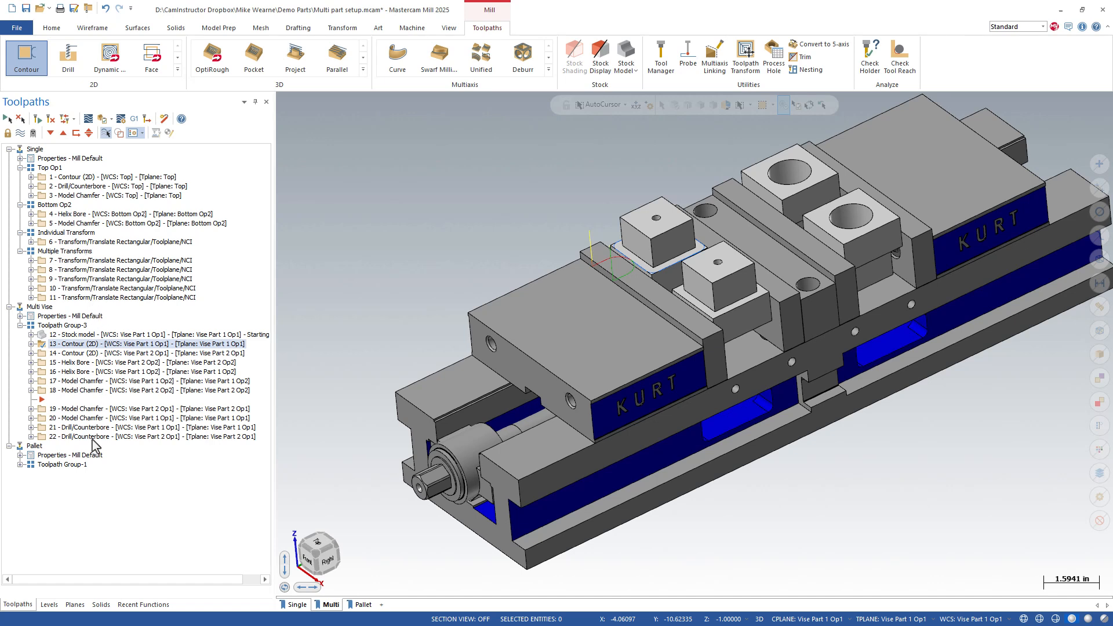
Backplot all of Toolpath Group-3, step through the tool motion across the vise parts, and close the backplot.
left_click(64, 326)
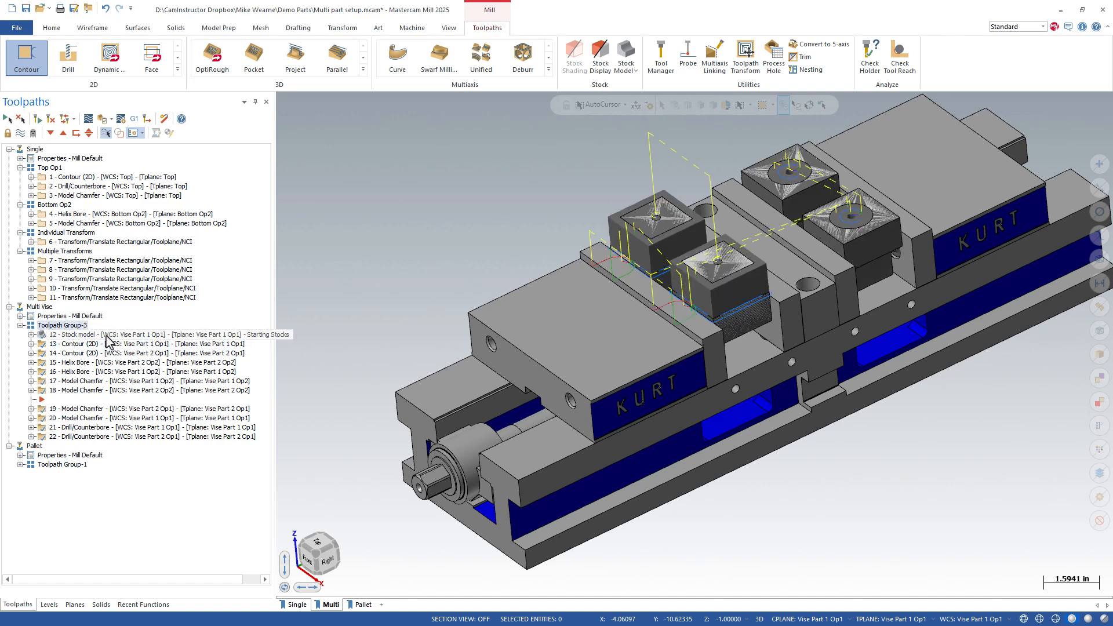
left_click(88, 119)
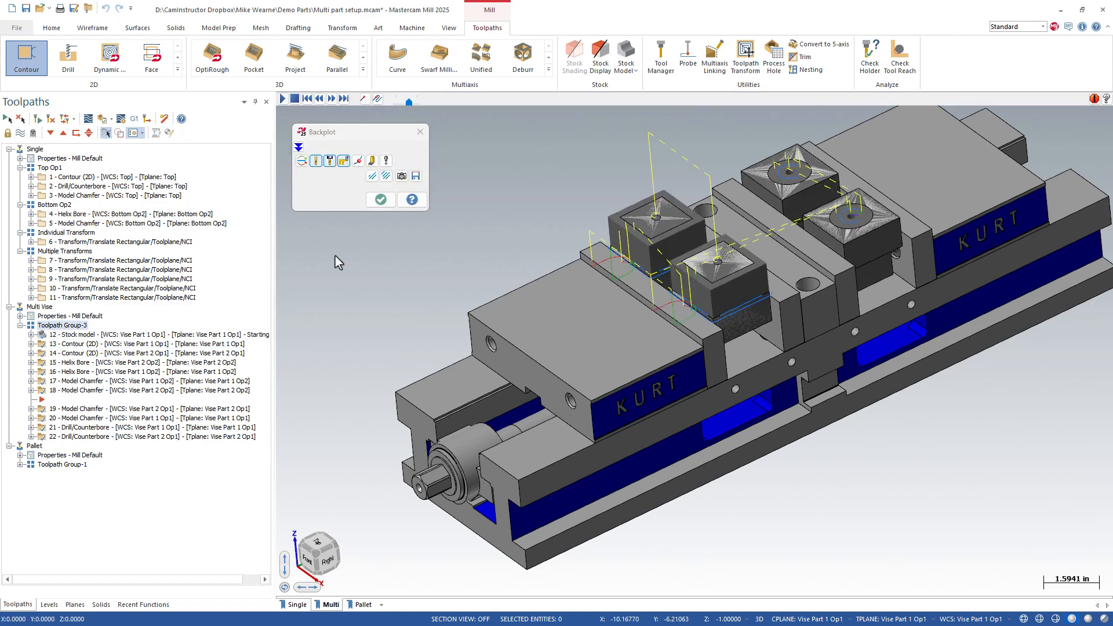
left_click(433, 102)
left_click_drag(437, 99, 566, 126)
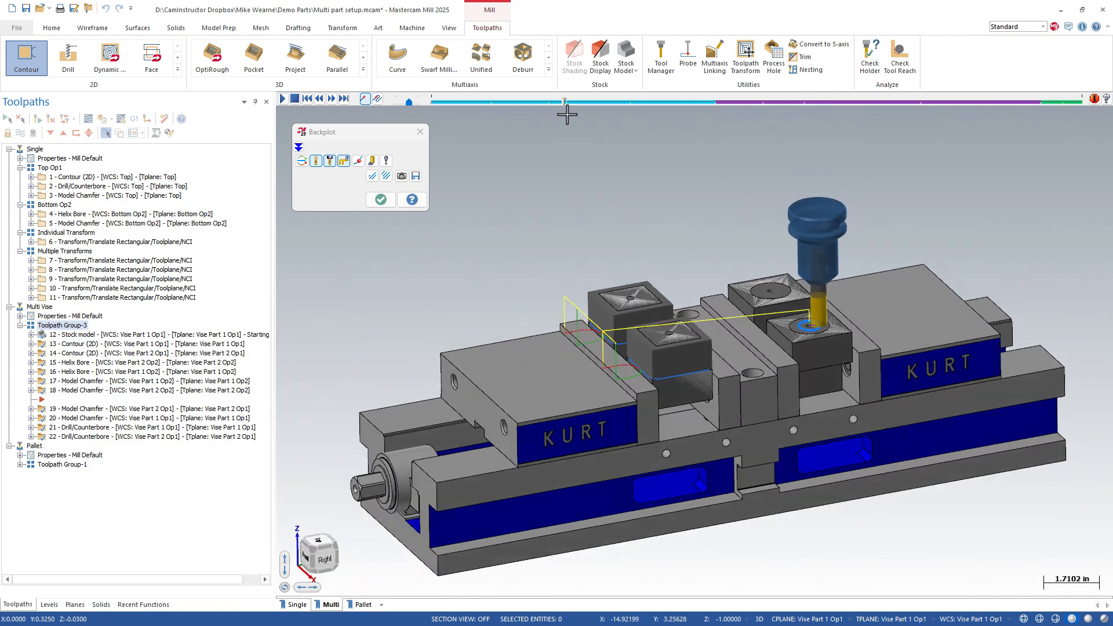
left_click_drag(563, 103, 772, 104)
left_click(420, 132)
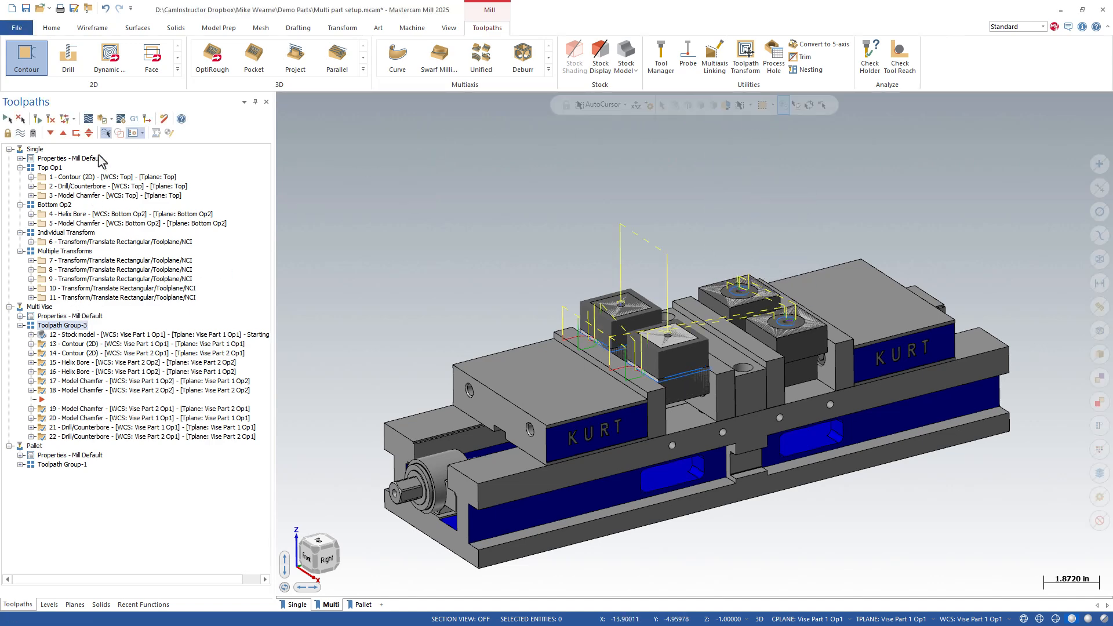
Run the Verify simulation of Toolpath Group-3 with stop conditions, examine the machined vise parts up close, and close the simulator.
left_click(105, 120)
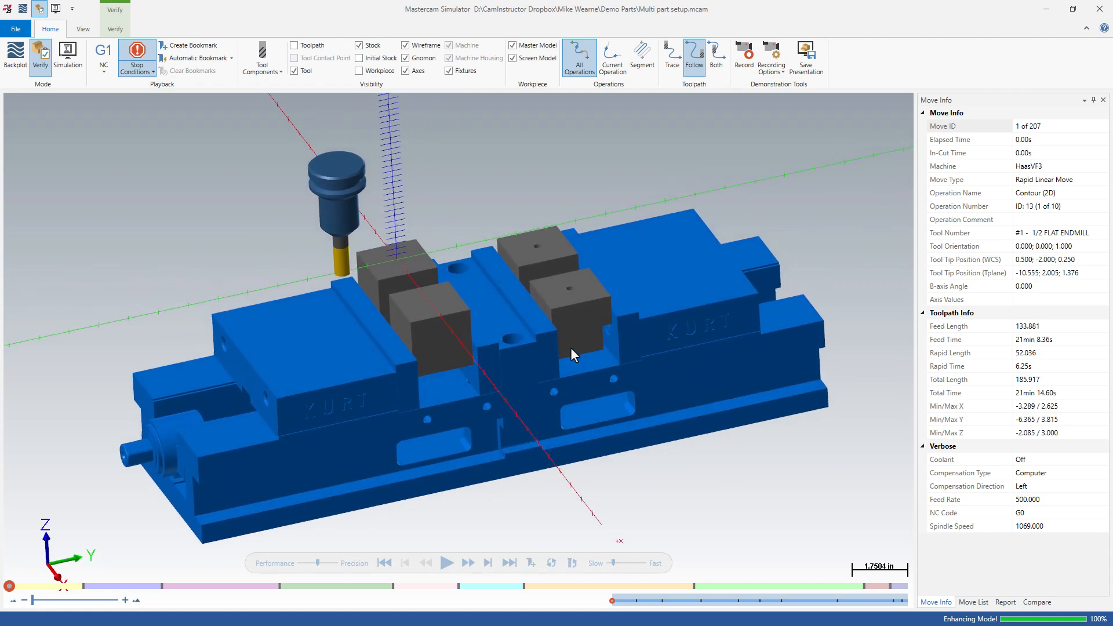
left_click(143, 70)
left_click(447, 562)
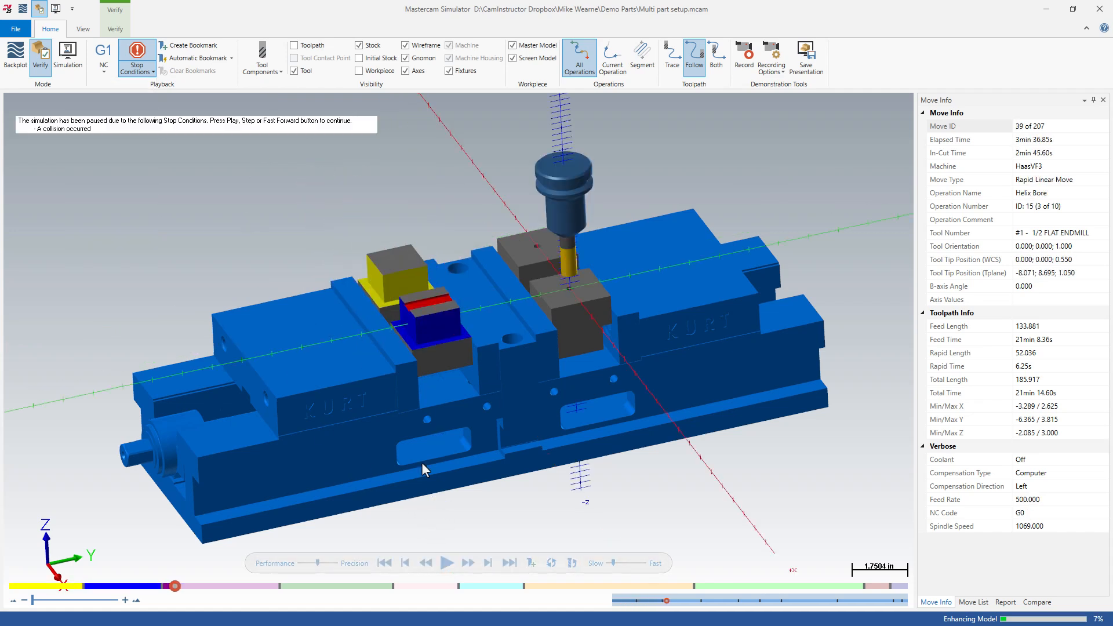
scroll(447, 319, "up", 5)
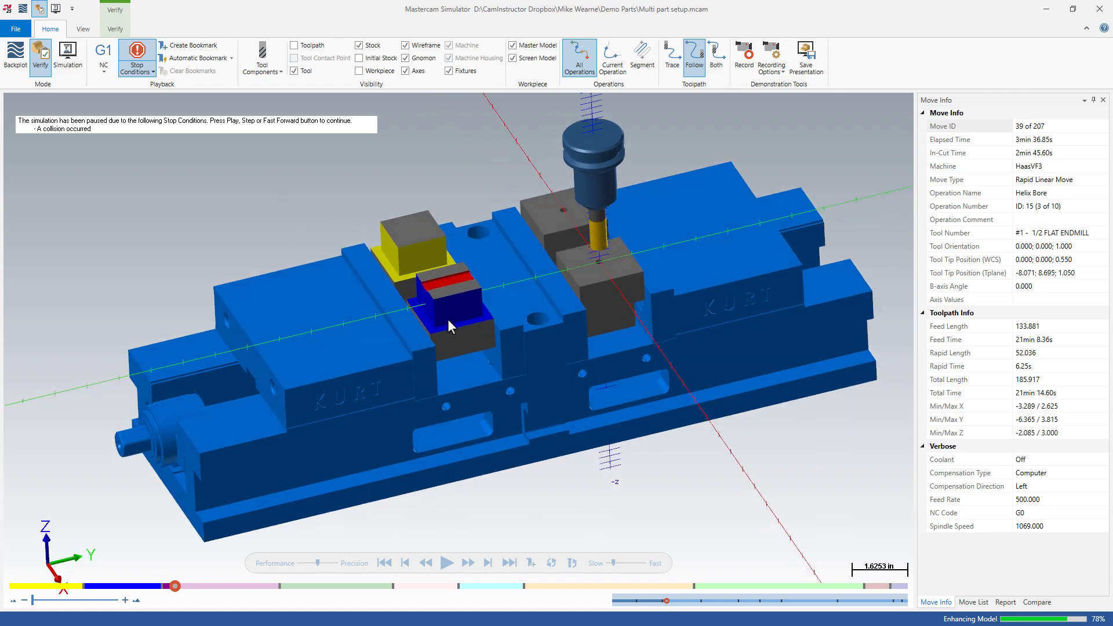
middle_click_drag(430, 351, 377, 405)
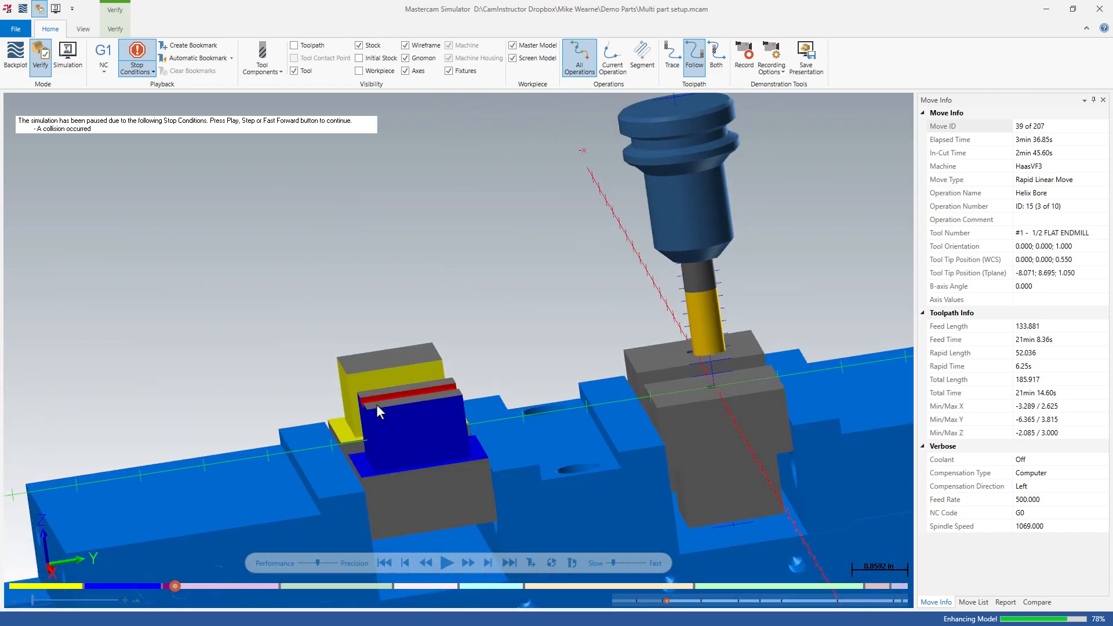
middle_click_drag(710, 392, 569, 347)
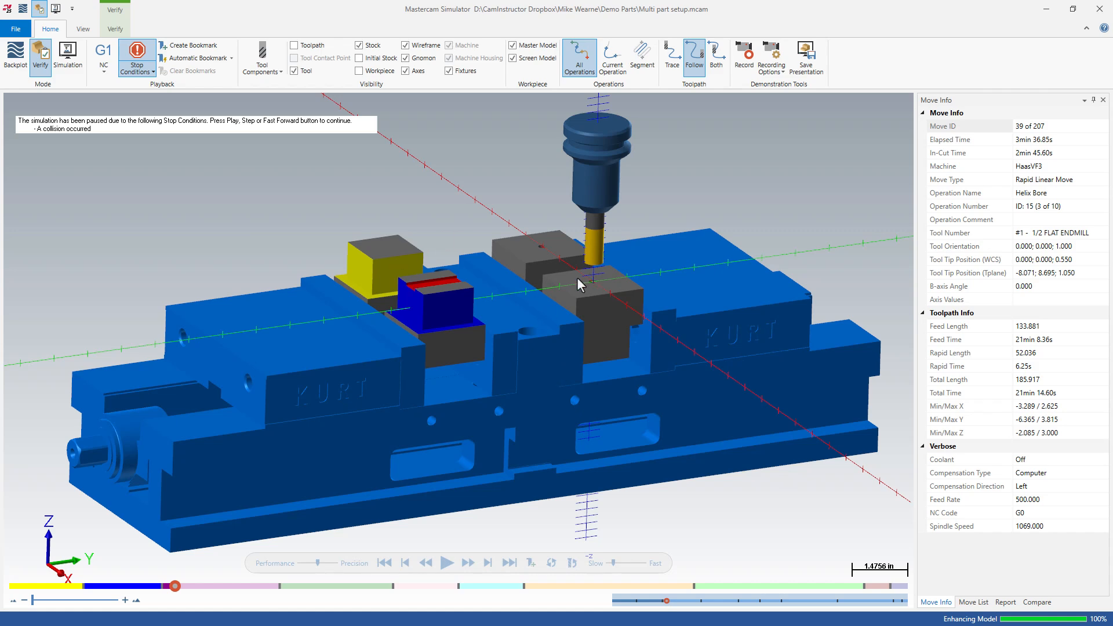
left_click(1099, 8)
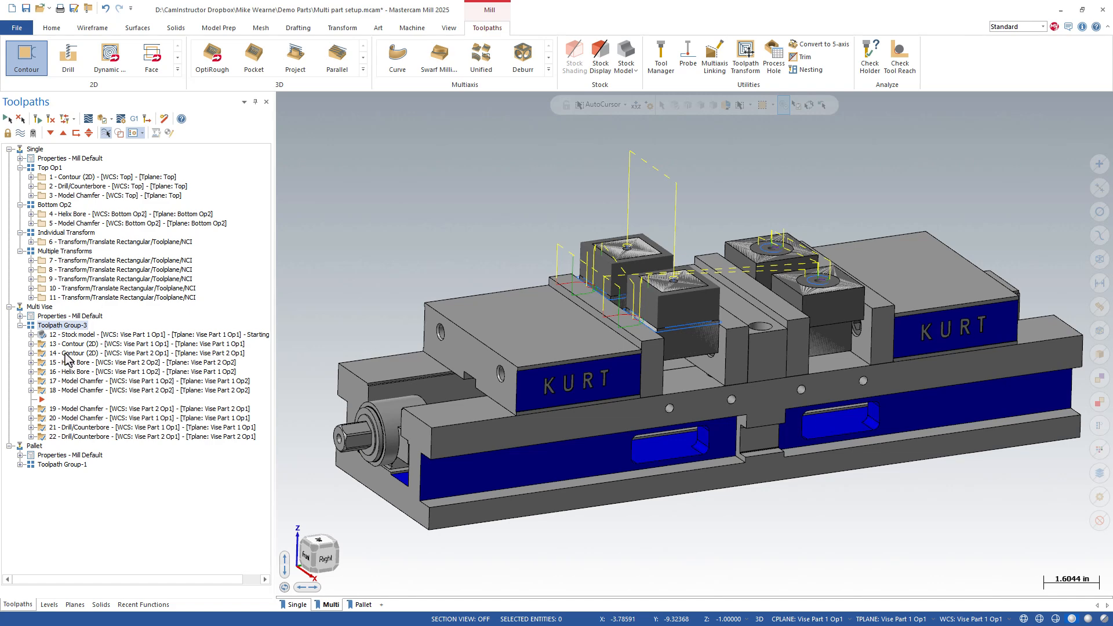
Turn on the 2.0 clearance plane in the linking parameters of operation 14, the Vise Part 2 Op1 contour.
left_click(65, 354)
left_click(32, 353)
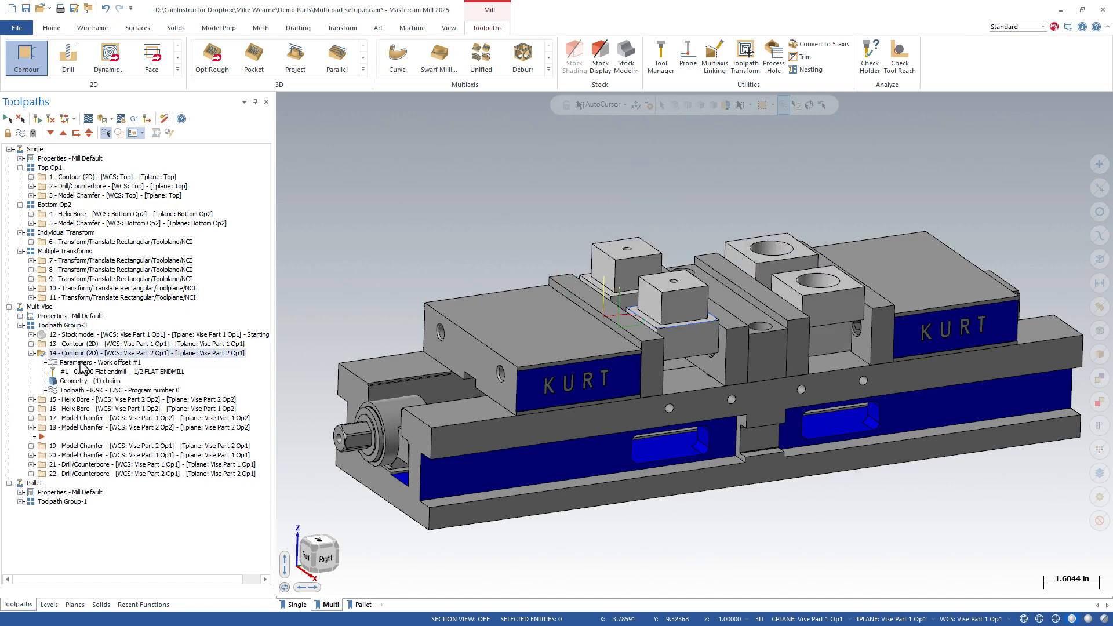
left_click(81, 363)
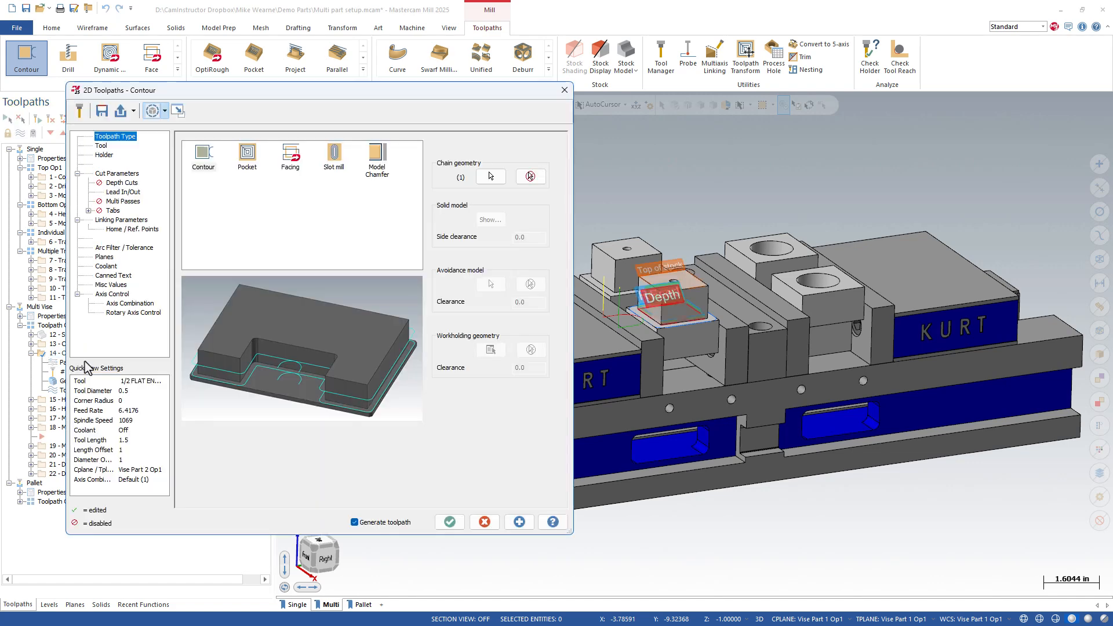
left_click(132, 220)
left_click_drag(302, 102, 592, 131)
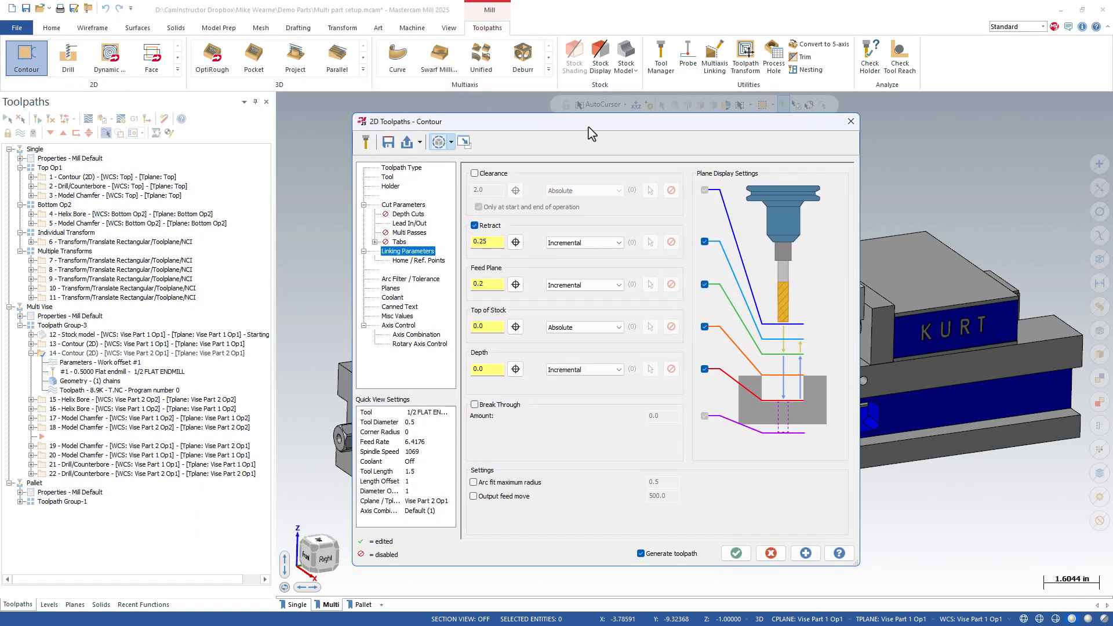
left_click(491, 172)
left_click(741, 550)
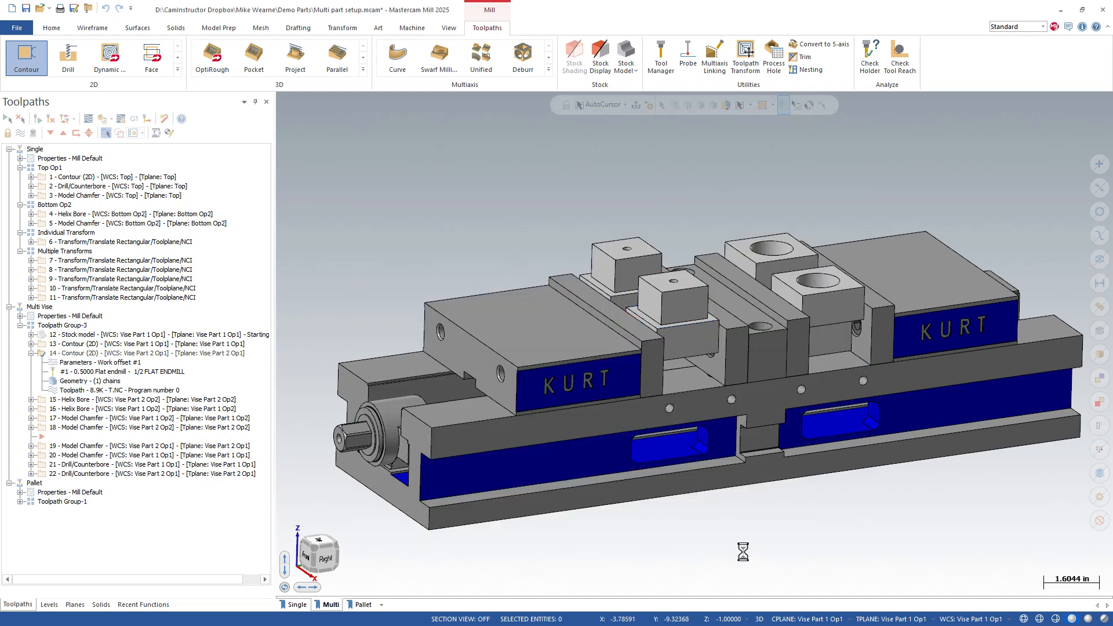
Turn on the 2.0 incremental clearance plane in the linking parameters of operation 15, the Vise Part 2 Op2 Helix Bore.
left_click(31, 400)
left_click(75, 400)
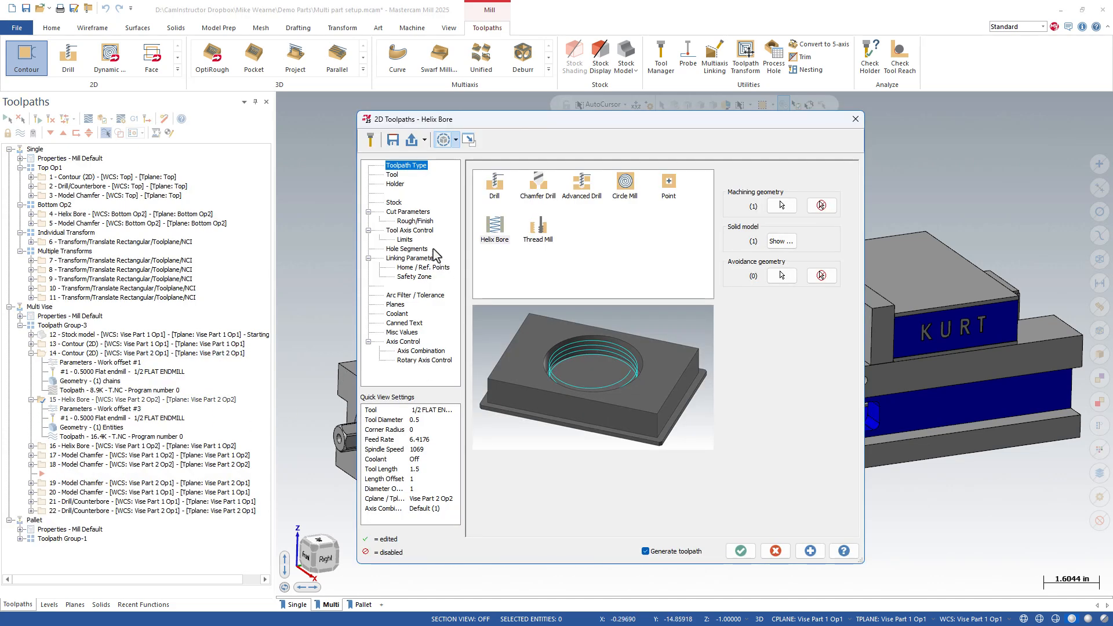
left_click(412, 258)
left_click(509, 172)
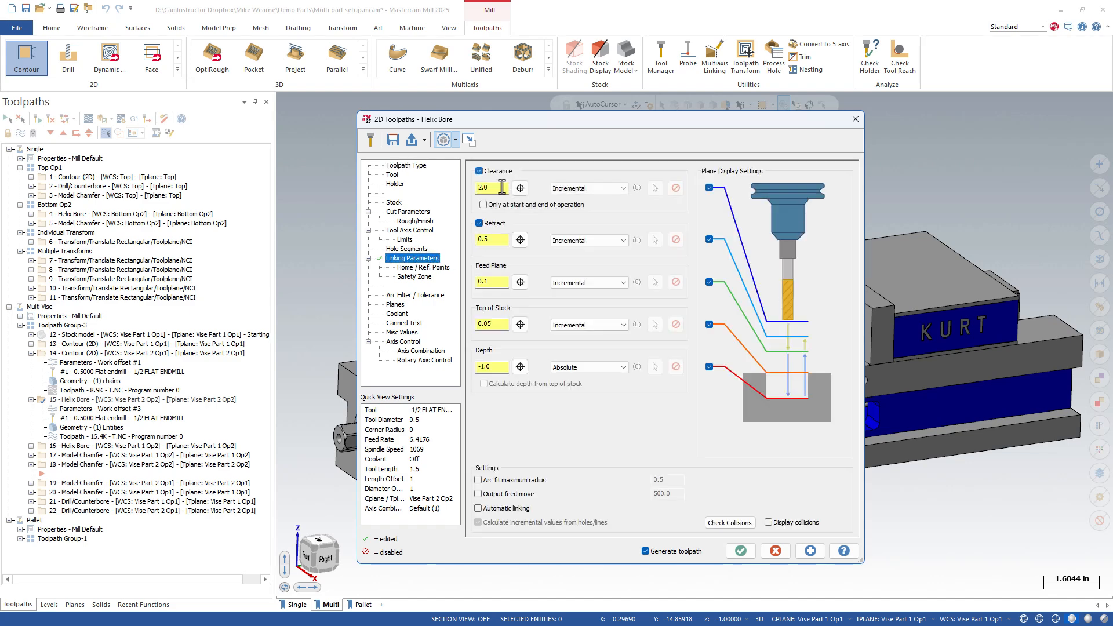
left_click(738, 550)
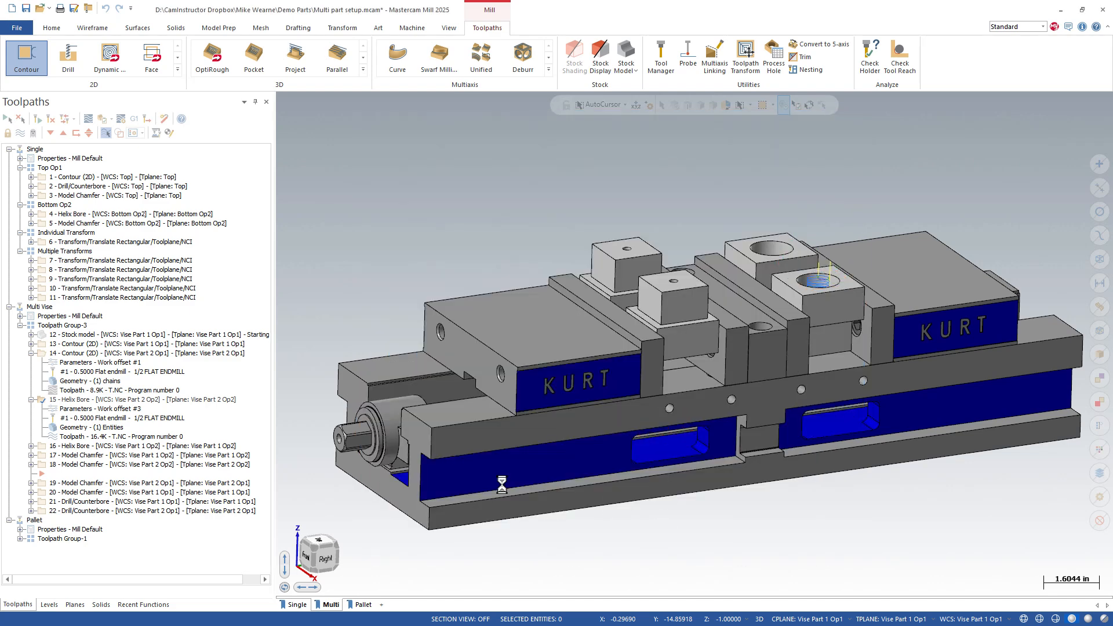
left_click(32, 353)
left_click(32, 362)
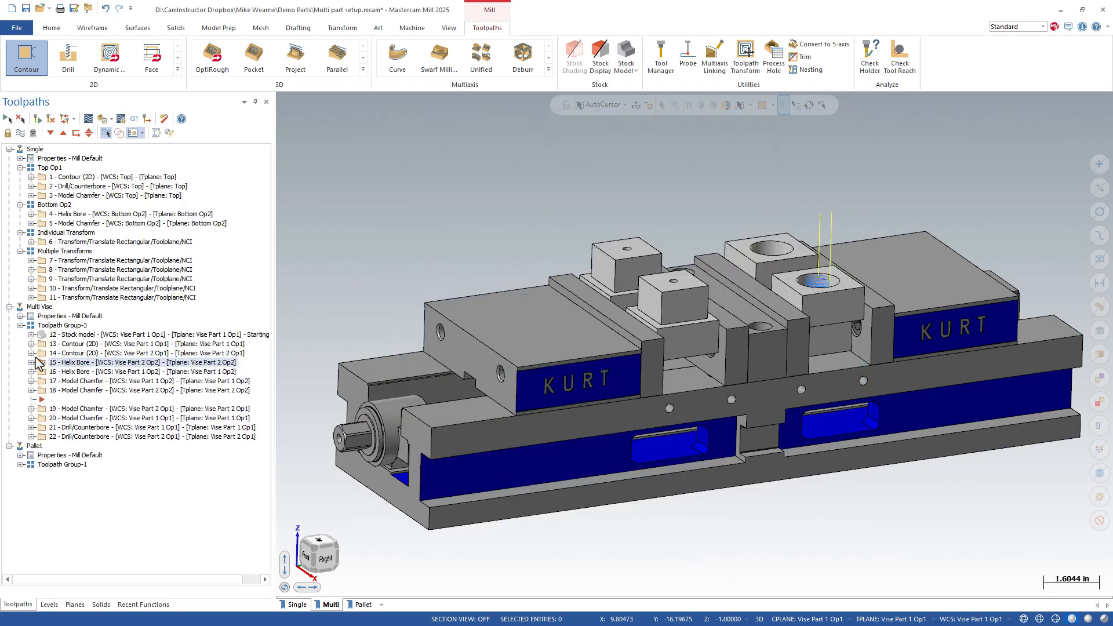
Run the Verify simulation of the updated Toolpath Group-3, watch the moves between the vise parts, and close the simulator.
left_click(52, 325)
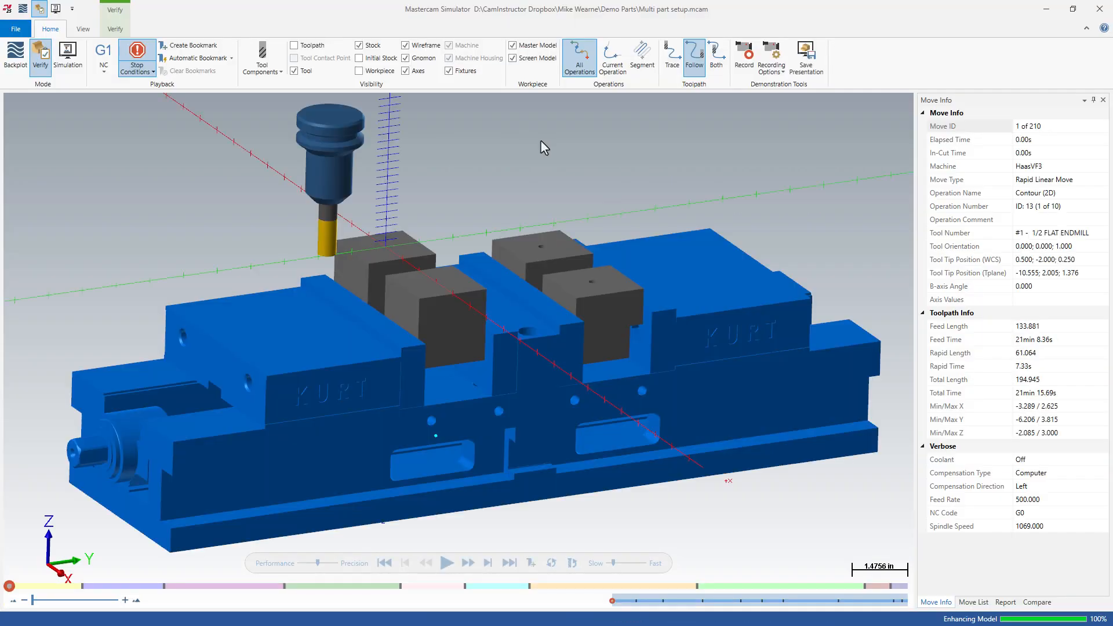
left_click(445, 566)
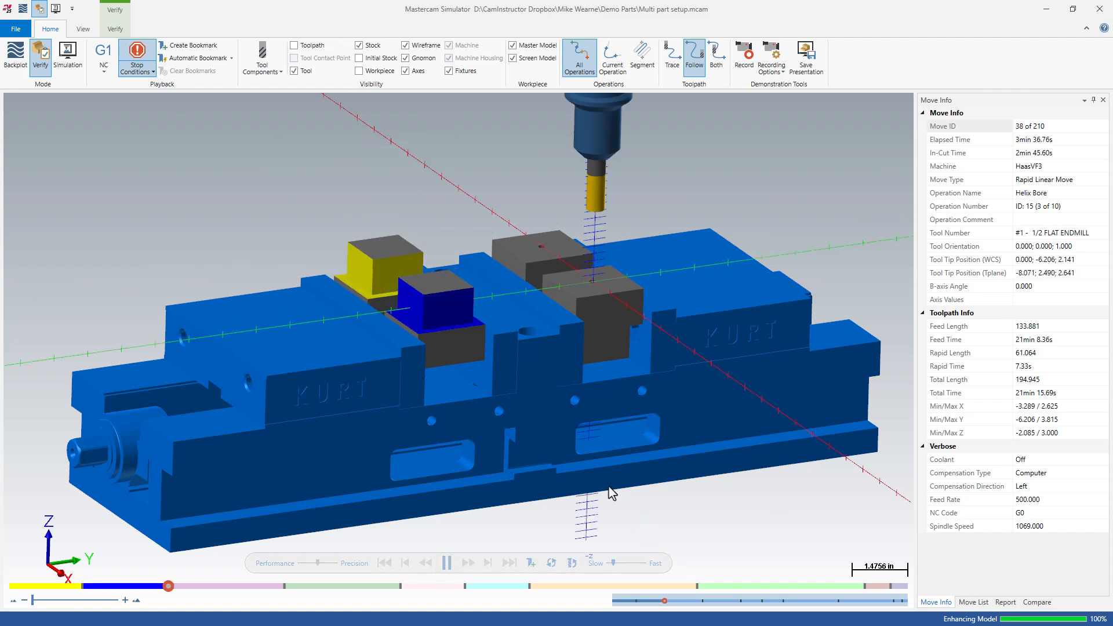
middle_click_drag(534, 289, 536, 305)
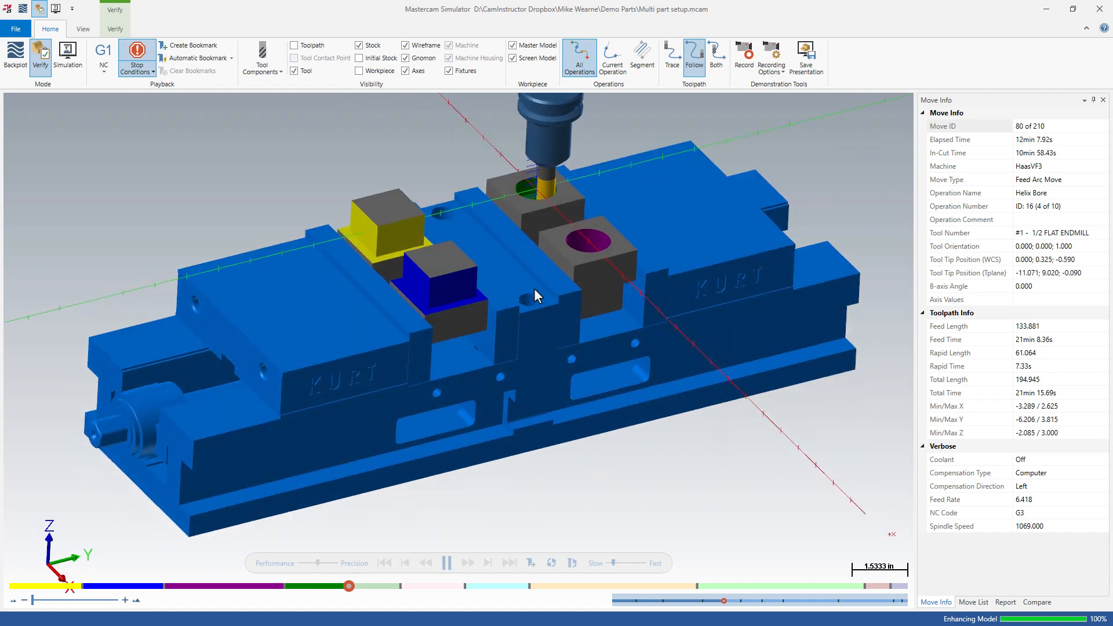
scroll(698, 378, "down", 4)
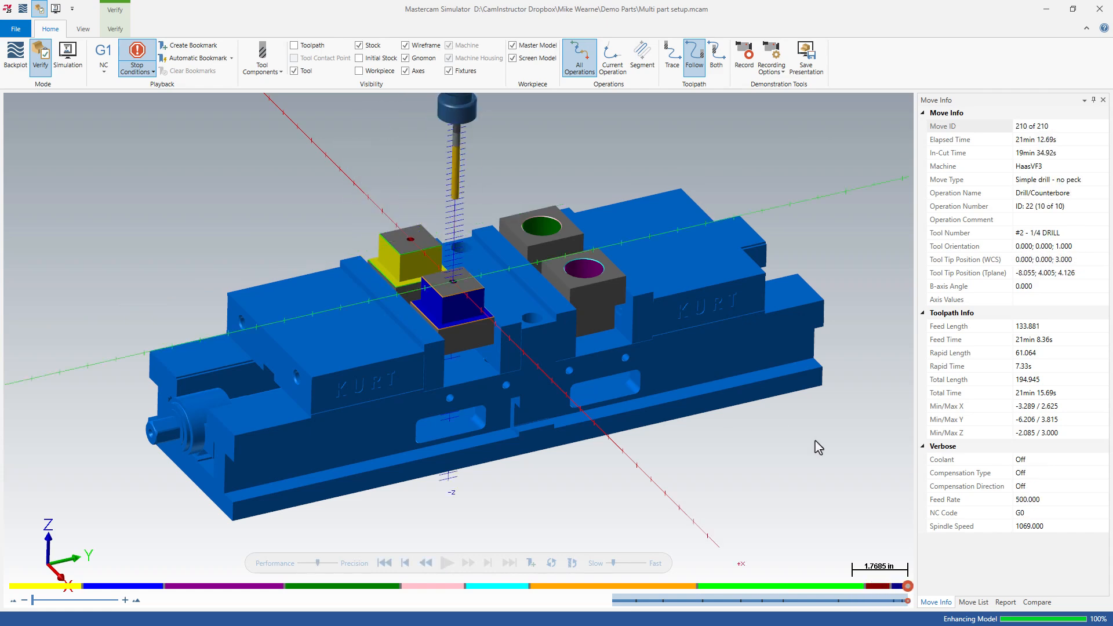
middle_click_drag(764, 459, 1039, 27)
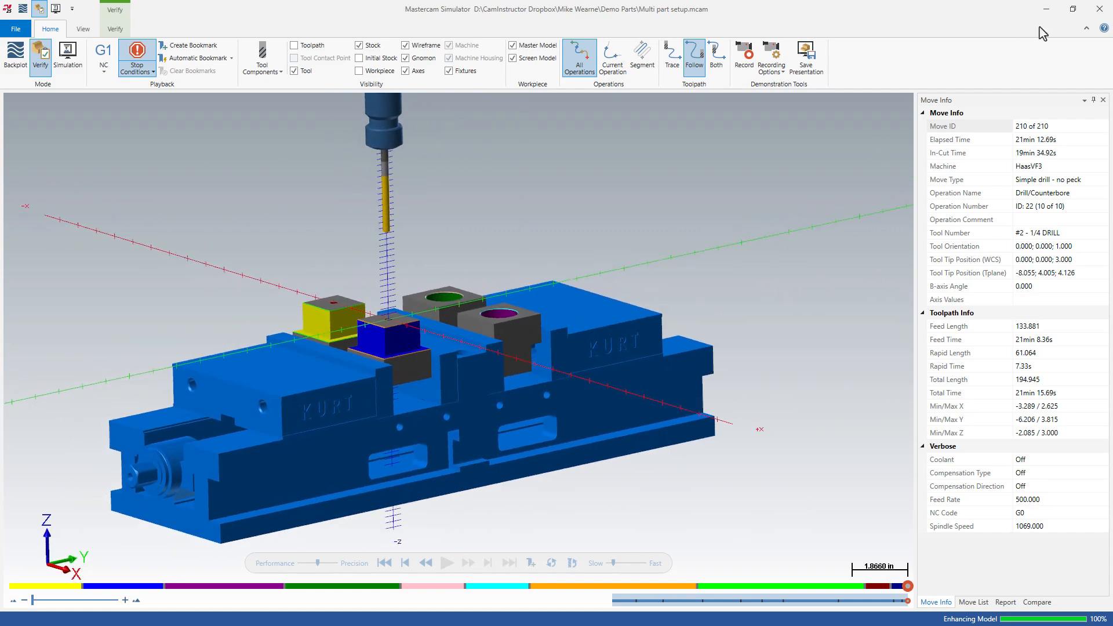
left_click(1099, 9)
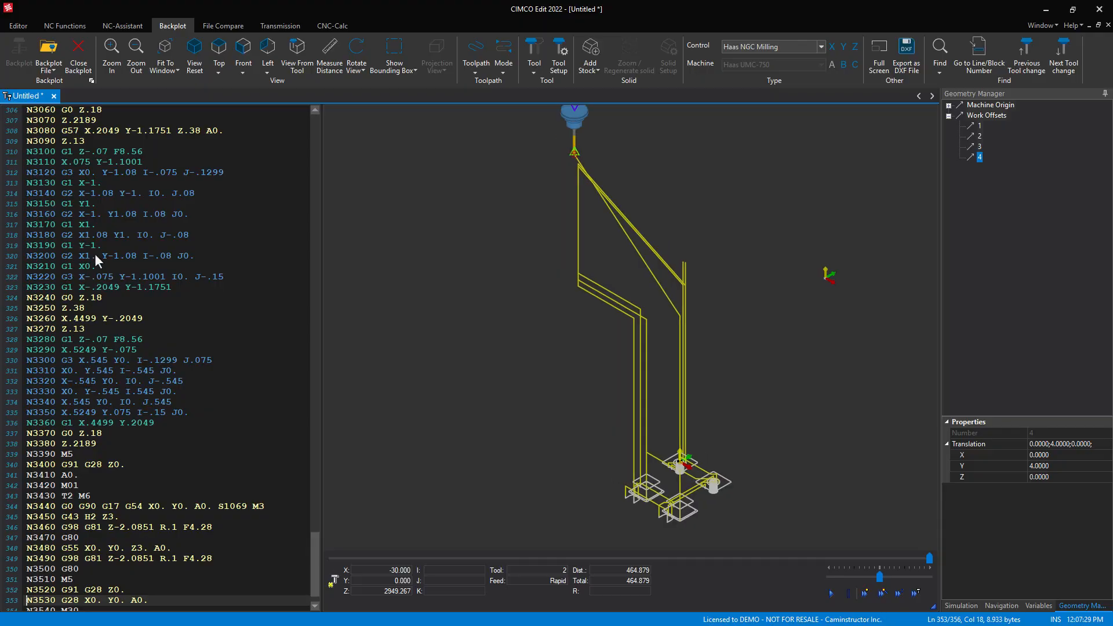
Replace the entire program in CIMCO Edit with the newly posted vise code and return to its beginning.
double_click(86, 266)
key("ctrl+a")
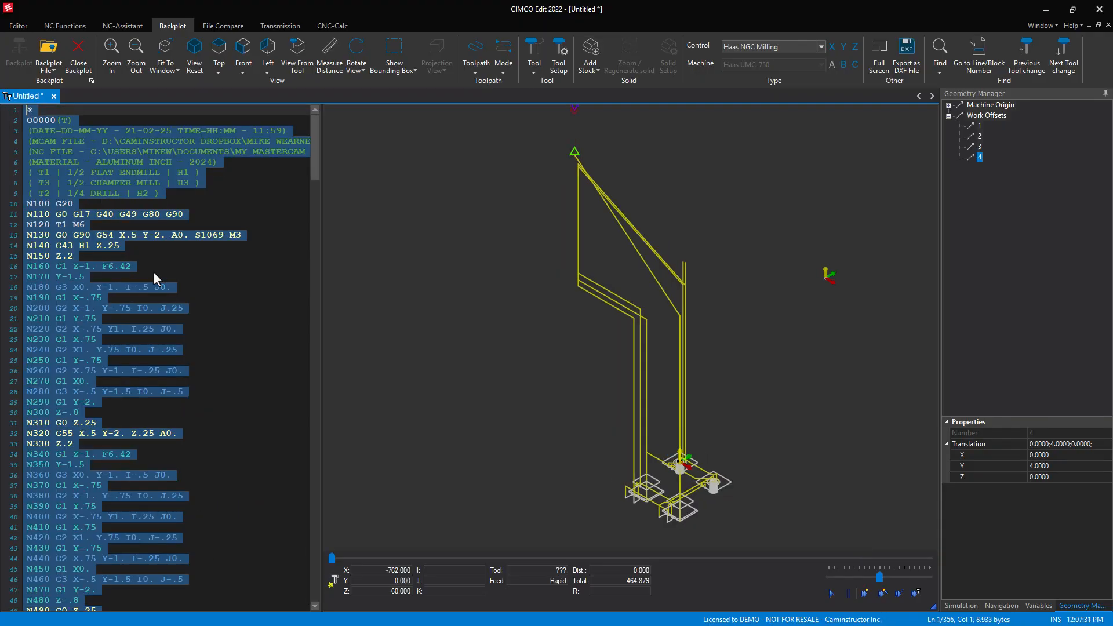
key("ctrl+v")
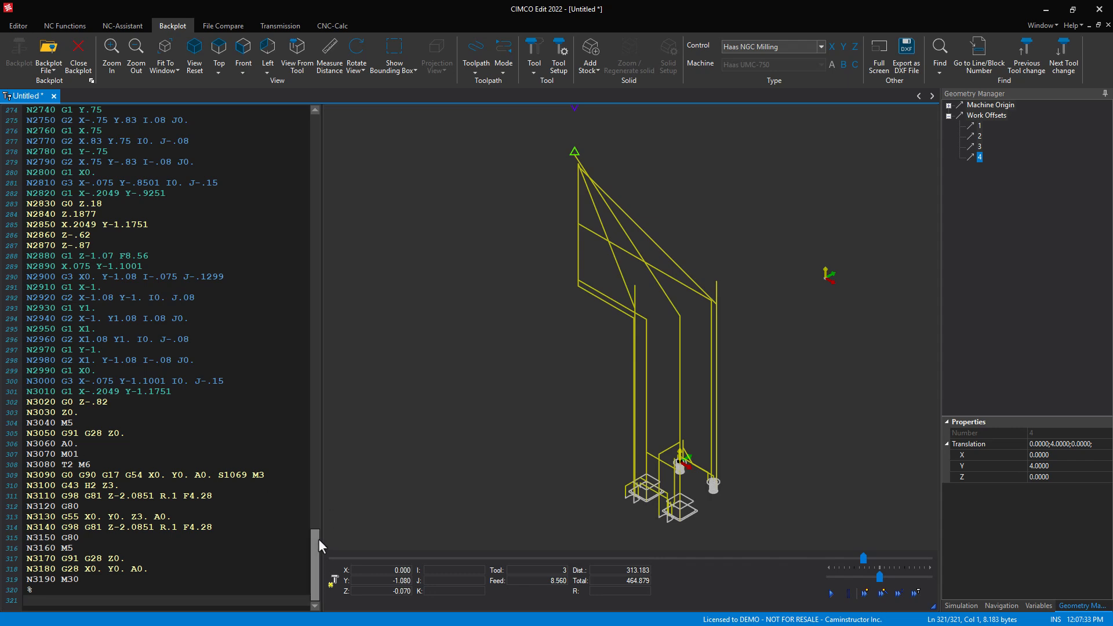
left_click_drag(311, 556, 280, 124)
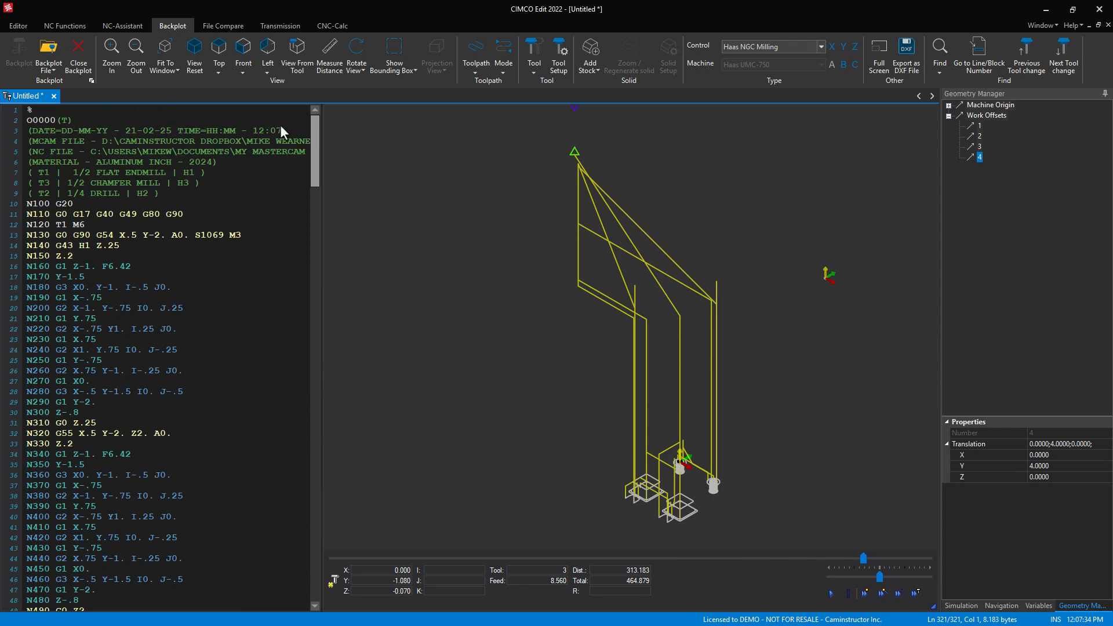
left_click(84, 183)
Scrub through the backplot of the new code, examine the moves between work offsets, and return to Mastercam.
scroll(675, 467, "up", 1)
scroll(655, 406, "up", 1)
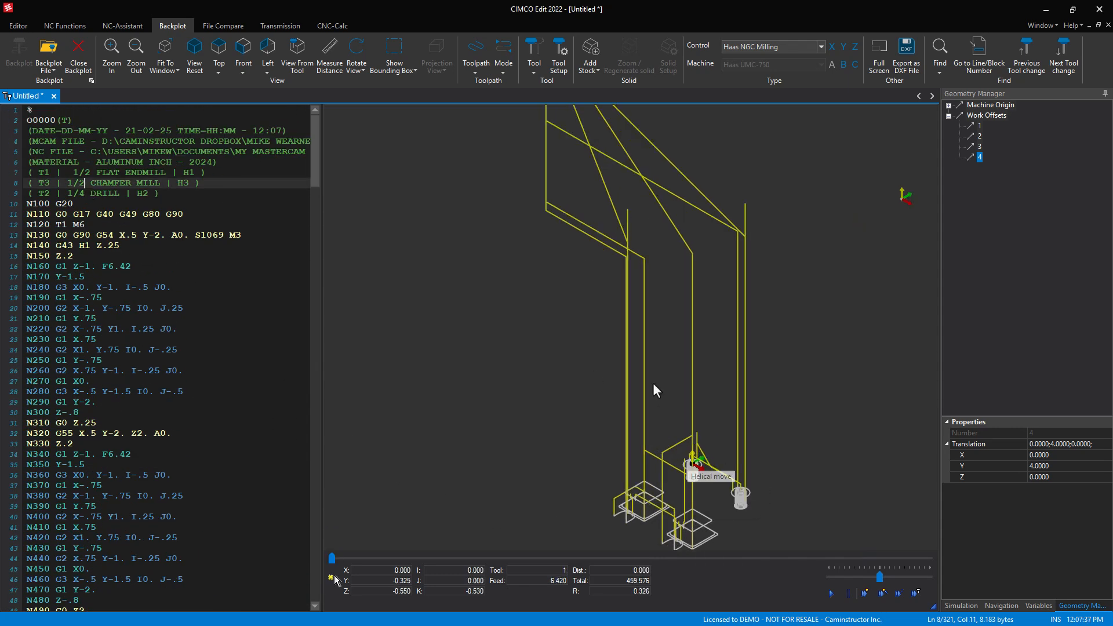
scroll(499, 327, "down", 2)
scroll(684, 467, "up", 1)
scroll(699, 472, "up", 3)
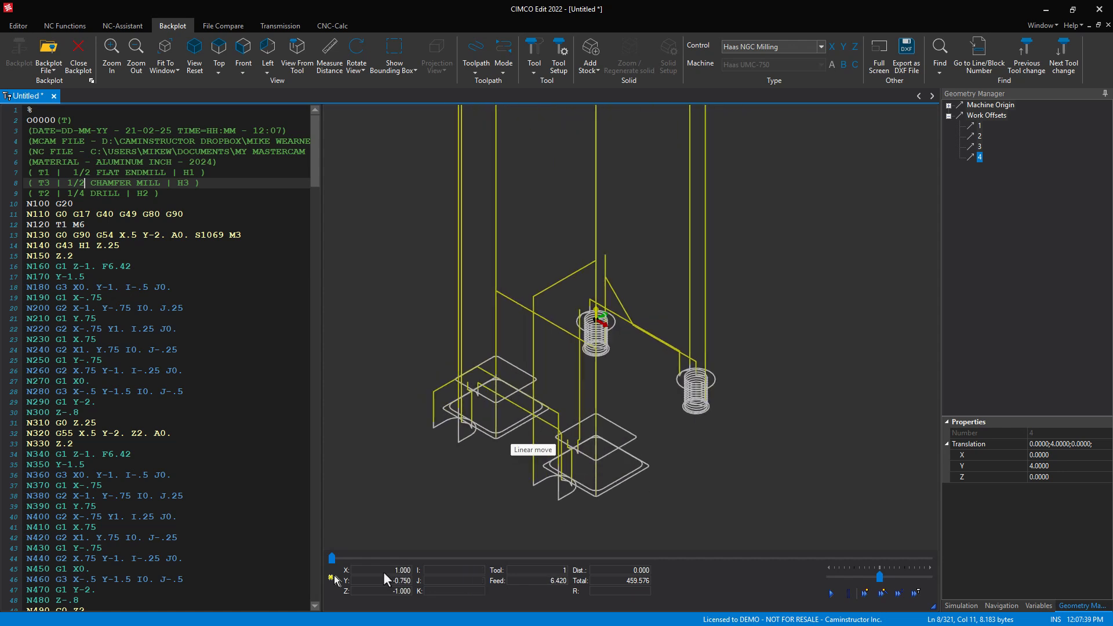
left_click_drag(332, 560, 439, 579)
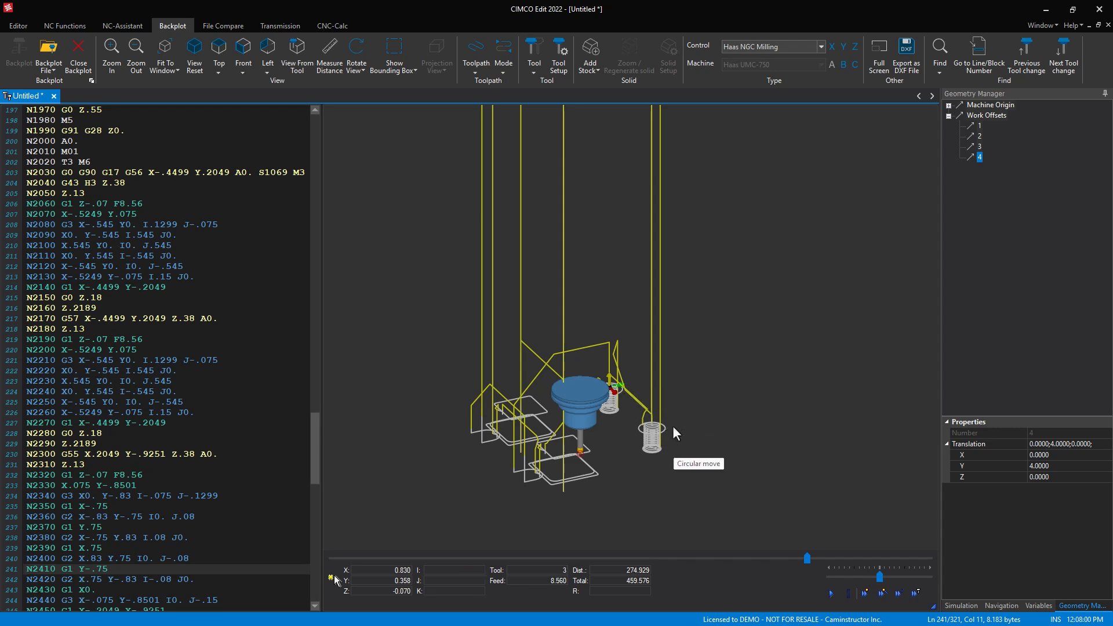
left_click_drag(808, 558, 909, 572)
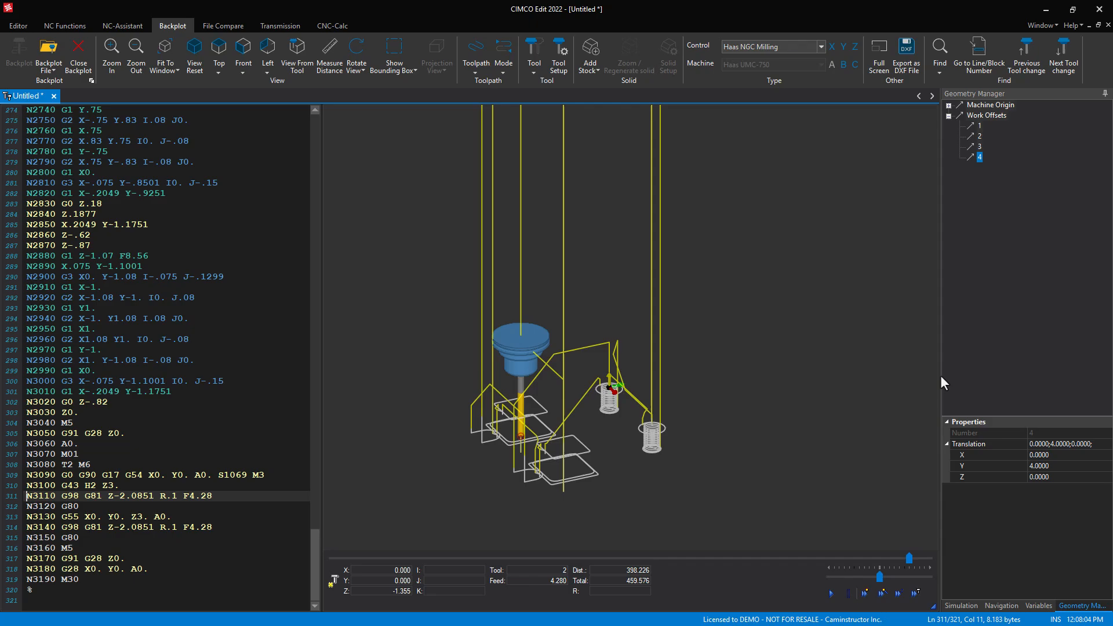
left_click(1054, 12)
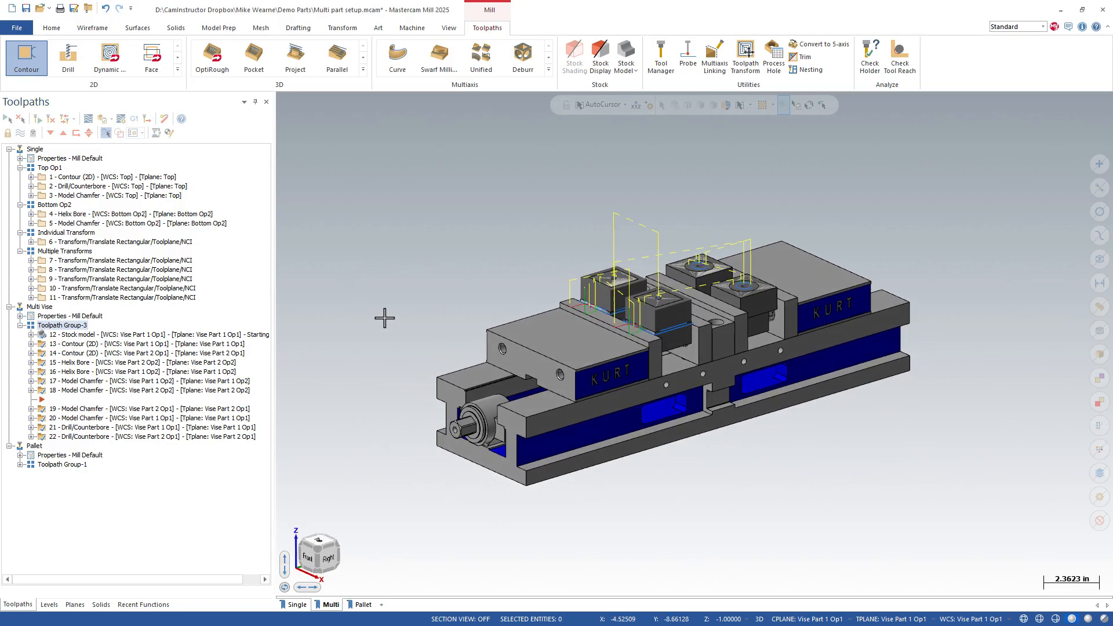
Move the toolpath insertion point into Toolpath Group-1 of the Pallet machine group and show the fitted Pallet viewsheet.
scroll(385, 317, "down", 1)
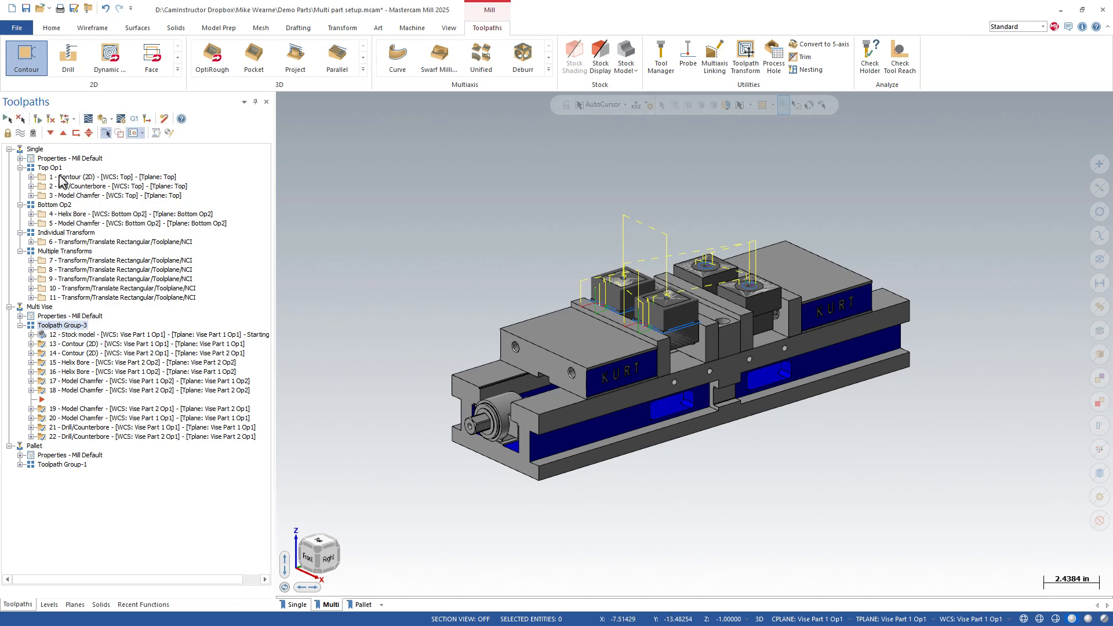
left_click(50, 133)
left_click(50, 133)
left_click(50, 133)
left_click(50, 133)
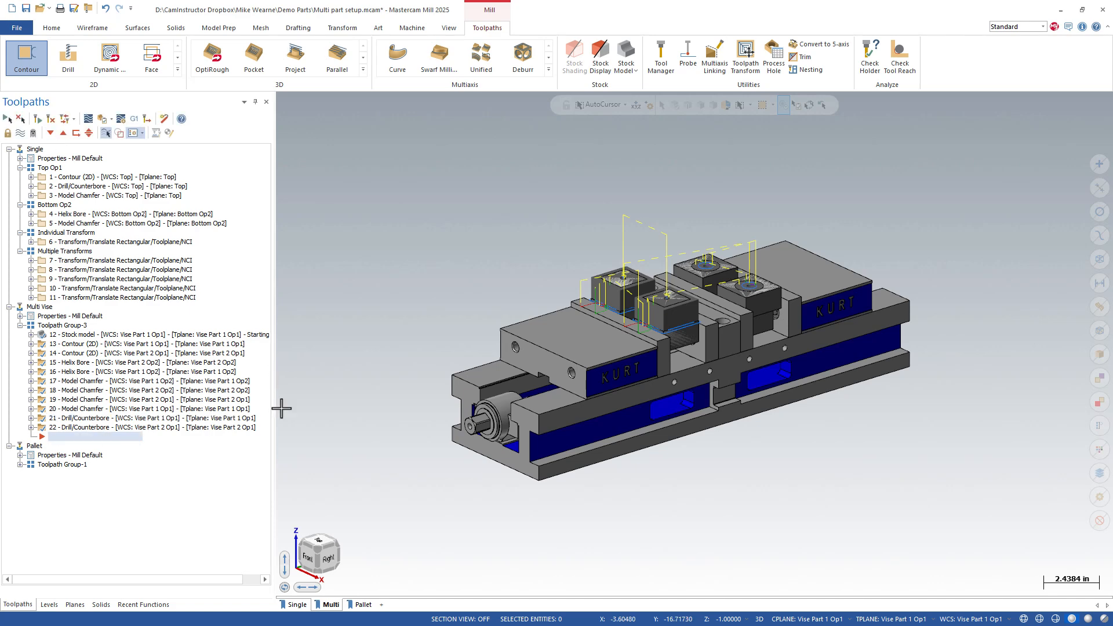
left_click(60, 467)
left_click(63, 134)
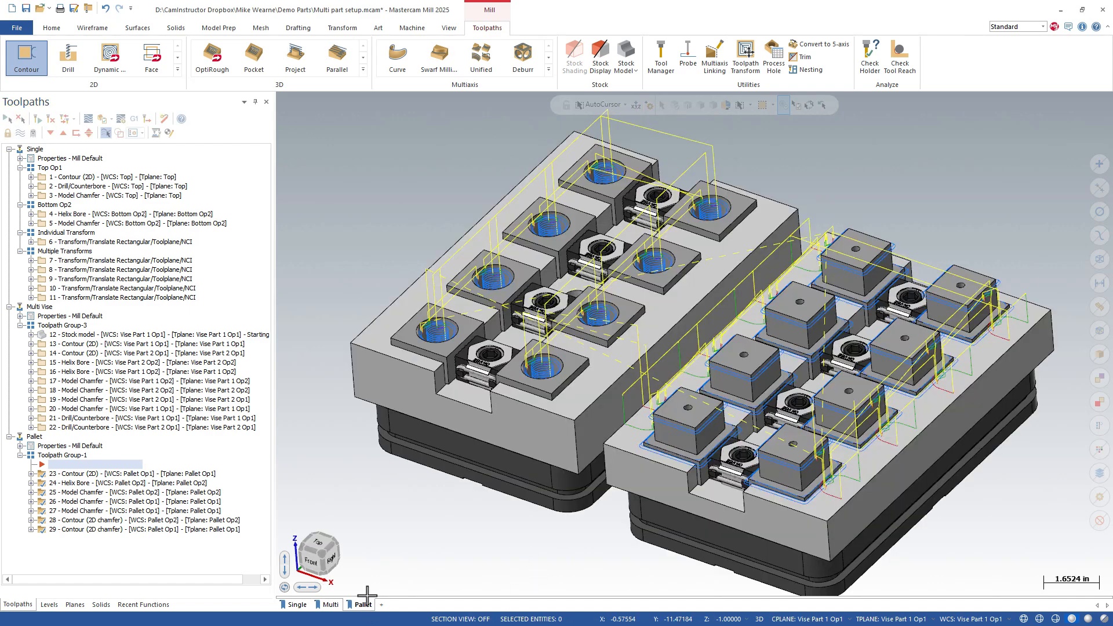
key("alt+F1")
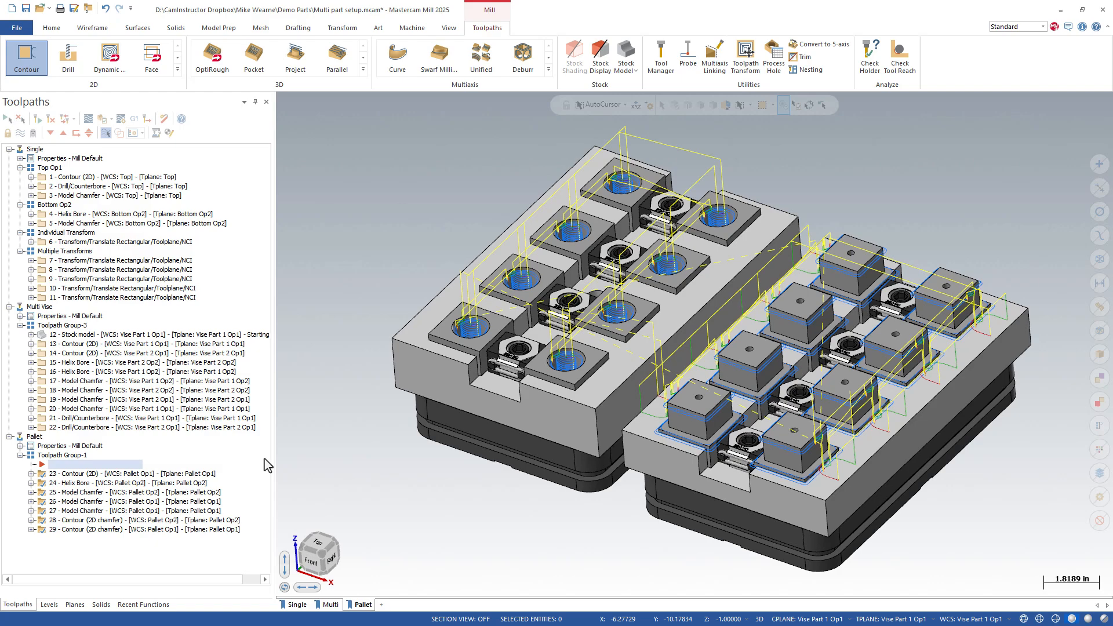
Hide the toolpath display and examine the part layout on the Op1 and Op2 pallets from several angles.
left_click(21, 133)
middle_click_drag(397, 242, 447, 375)
scroll(600, 339, "down", 1)
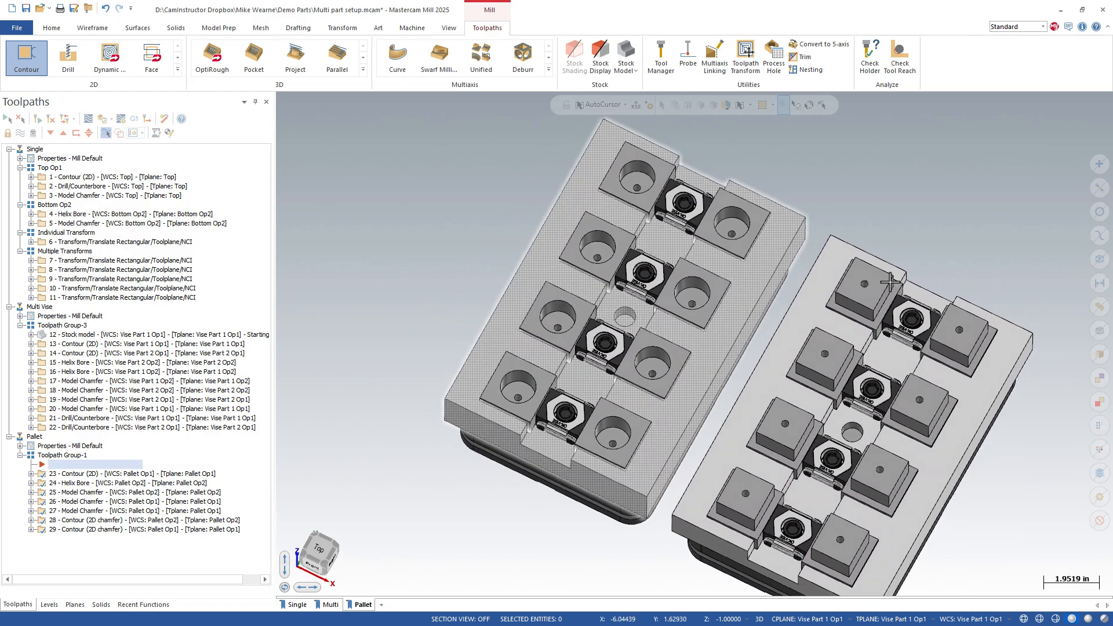
middle_click_drag(891, 282, 875, 284, "shift")
middle_click_drag(430, 319, 357, 372)
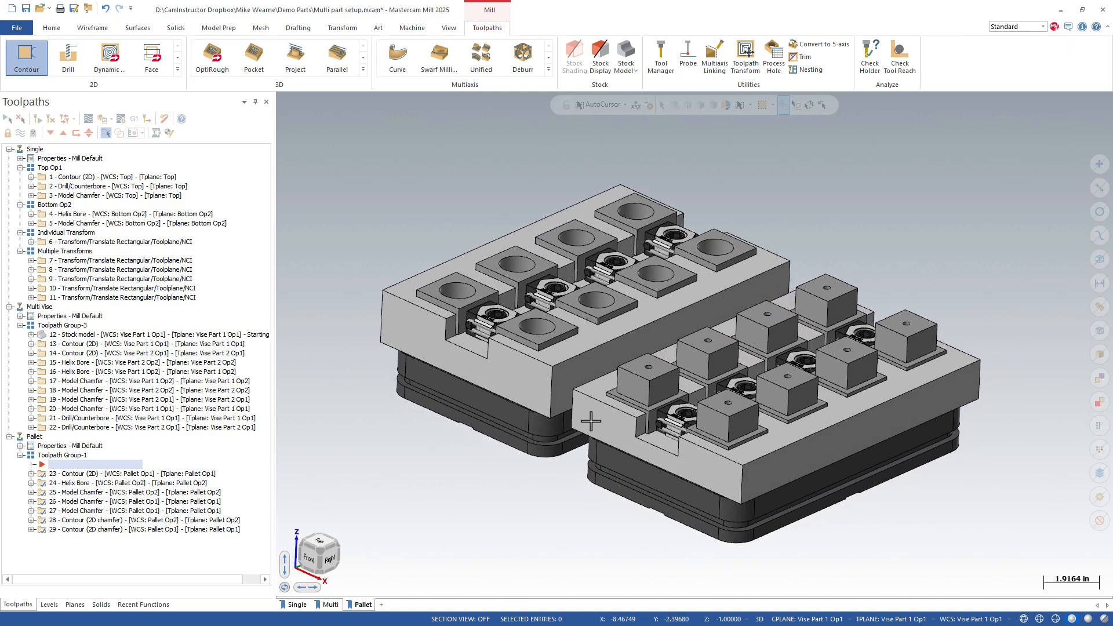
scroll(673, 457, "up", 4)
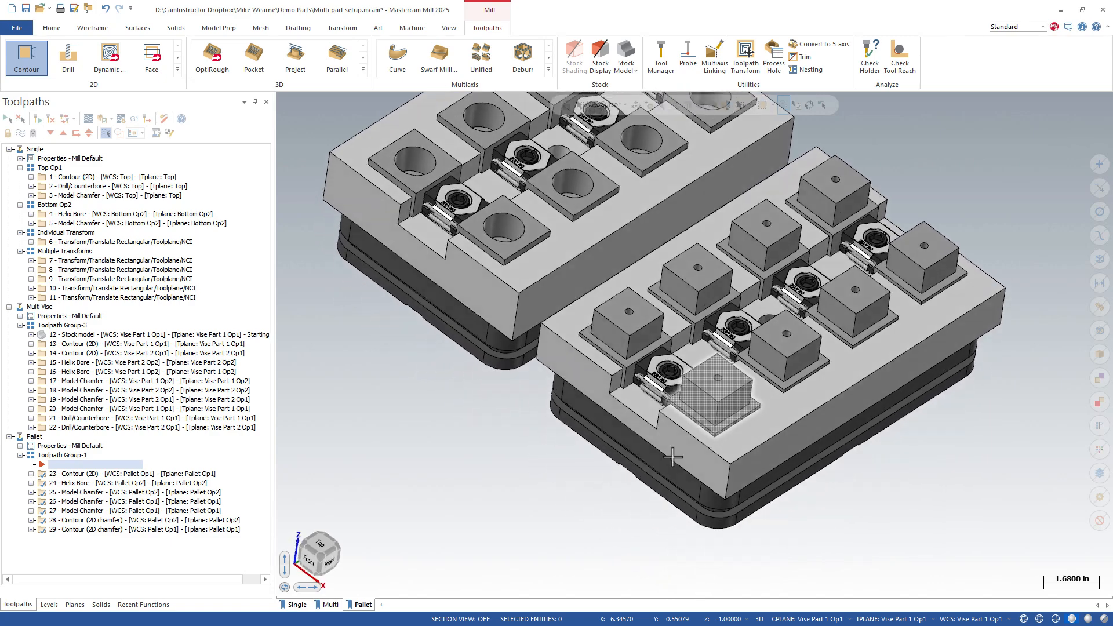
middle_click_drag(672, 458, 679, 496)
scroll(498, 509, "down", 3)
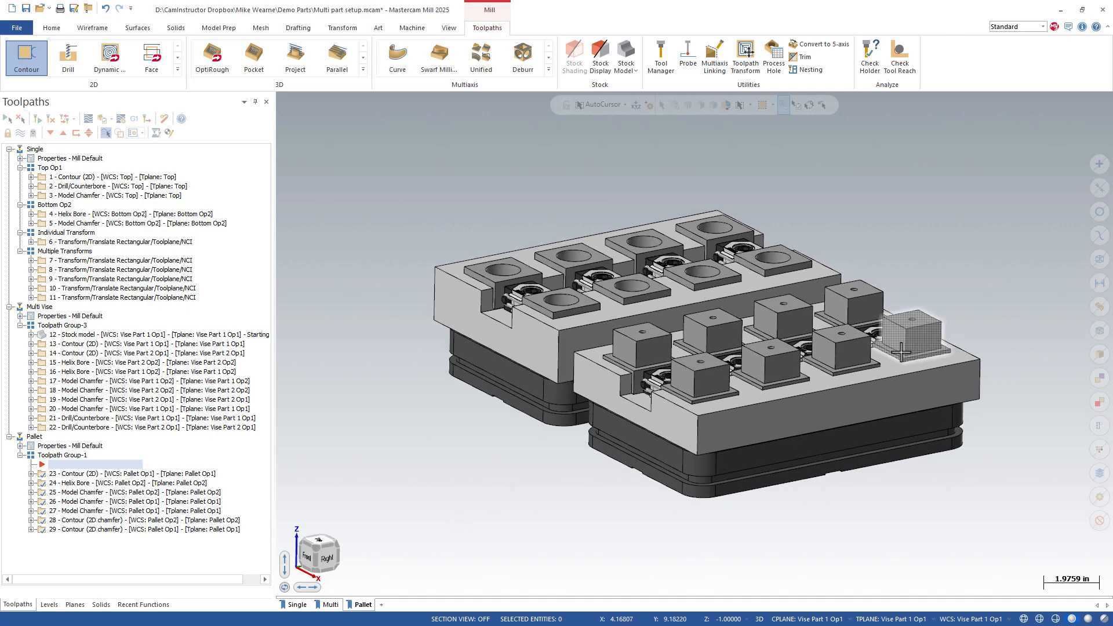
middle_click_drag(901, 352, 836, 349)
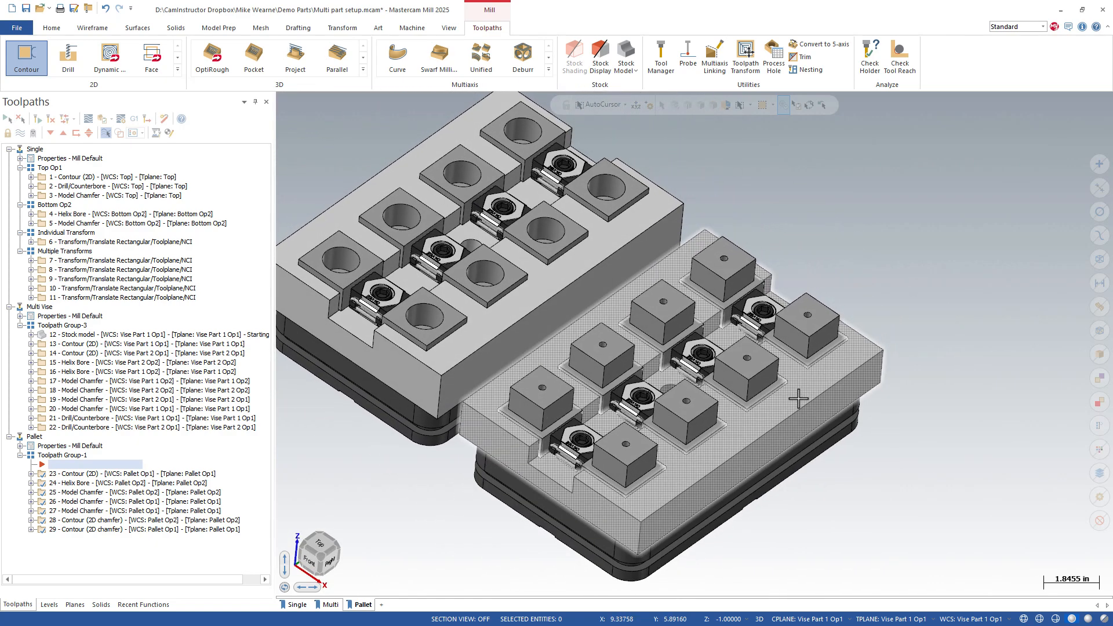
middle_click_drag(823, 452, 703, 467)
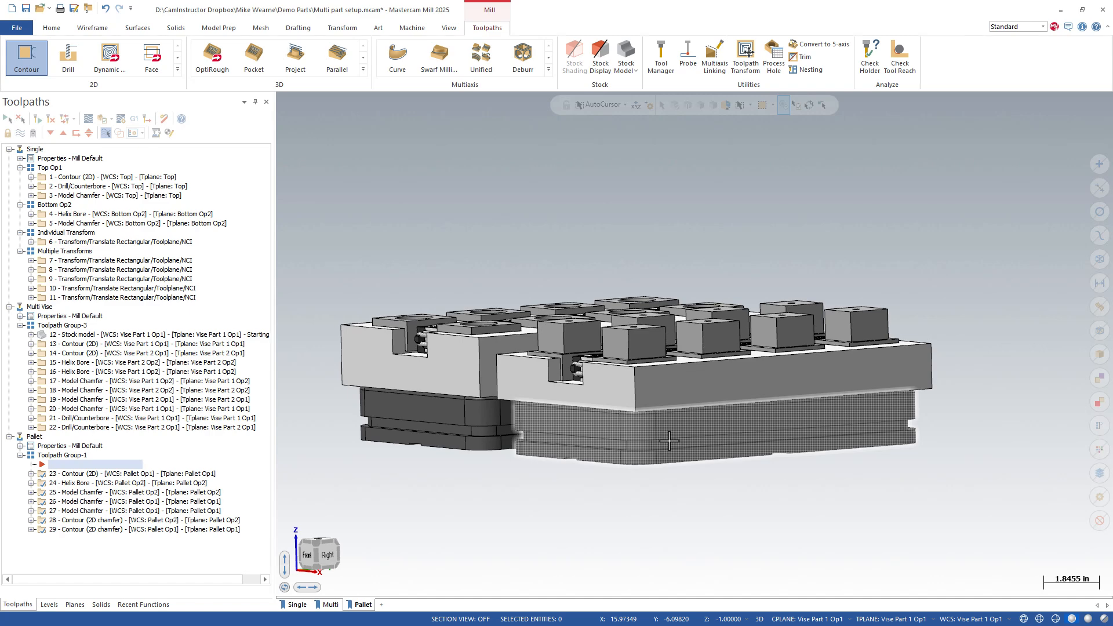
middle_click_drag(669, 441, 646, 499)
Examine the chain order of the Pallet Op1 2D contour (operation 23) and the toolpath of the Pallet Op2 helix bore (operation 24).
left_click(83, 474)
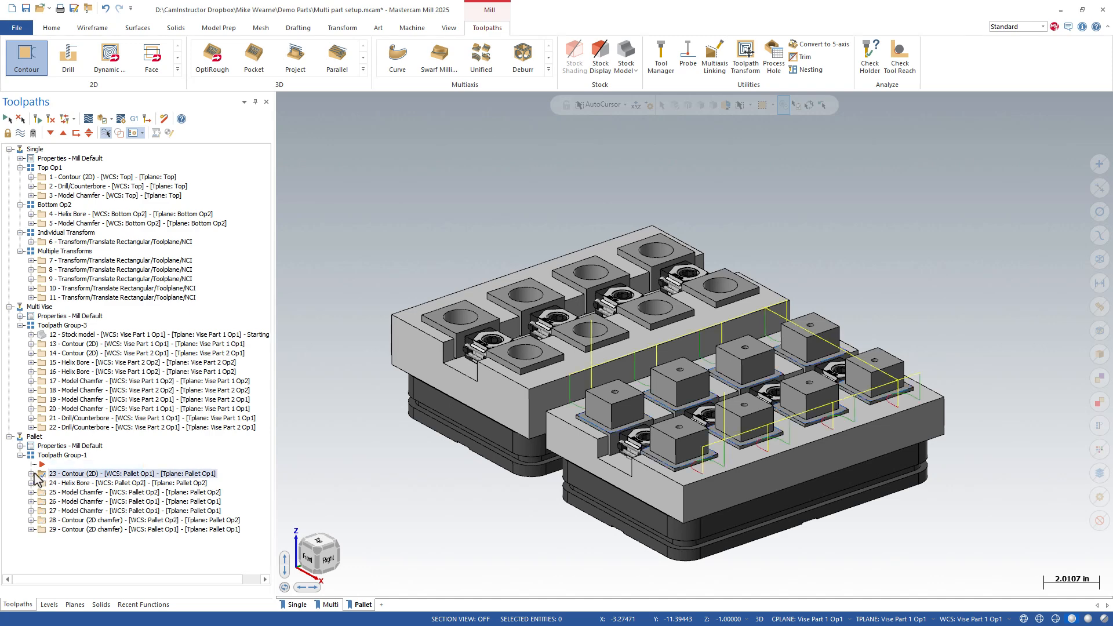
scroll(416, 414, "down", 1)
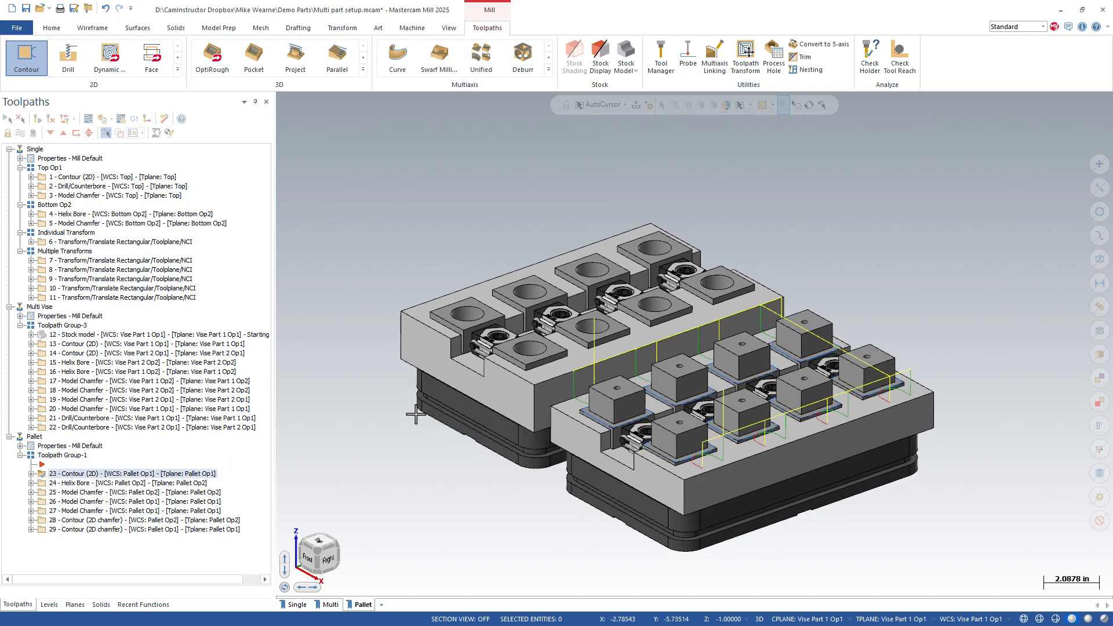
left_click(31, 475)
left_click(101, 502)
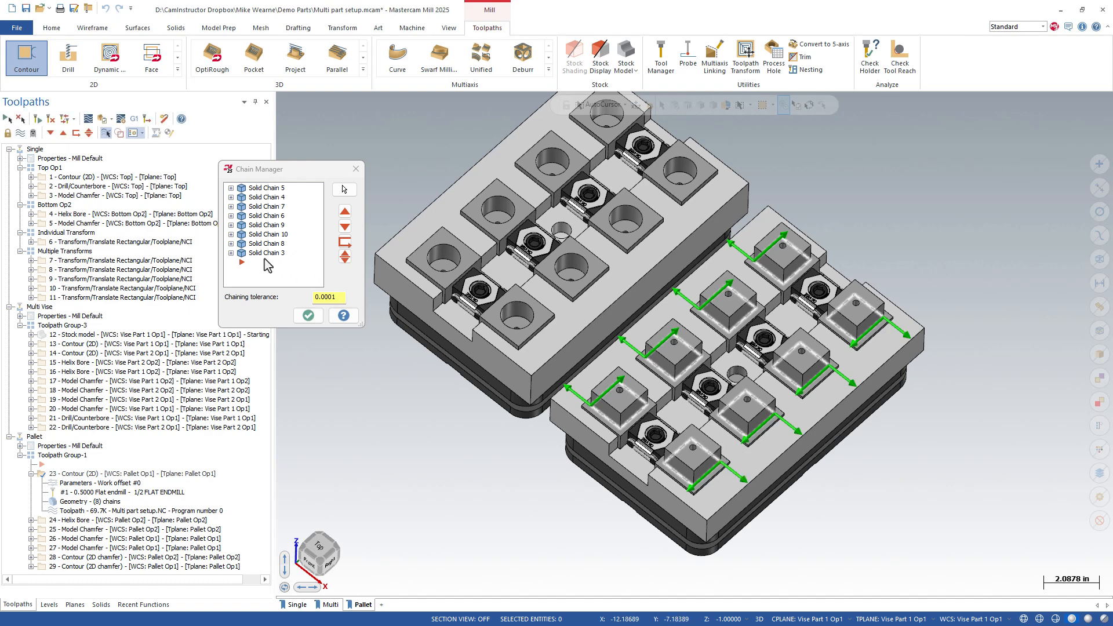
left_click(356, 169)
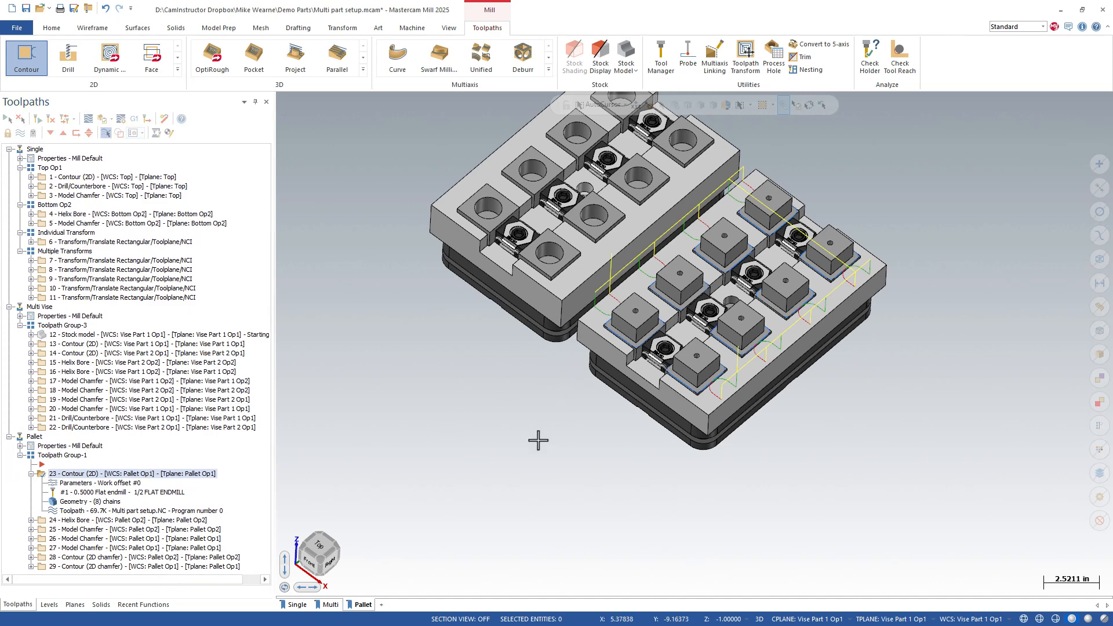
left_click(124, 521)
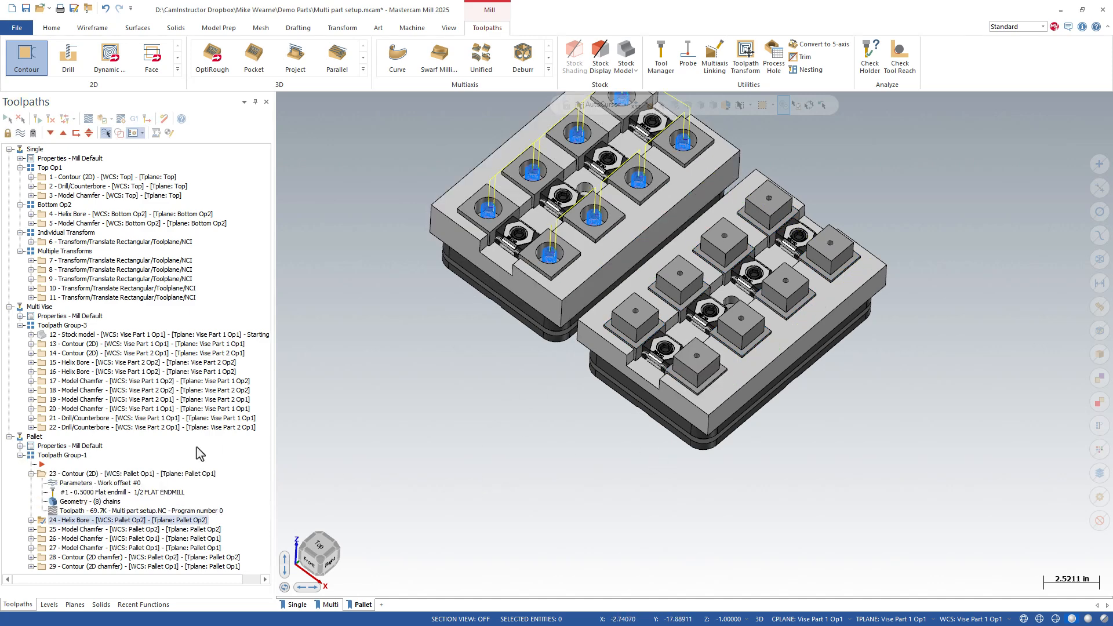
left_click(32, 473)
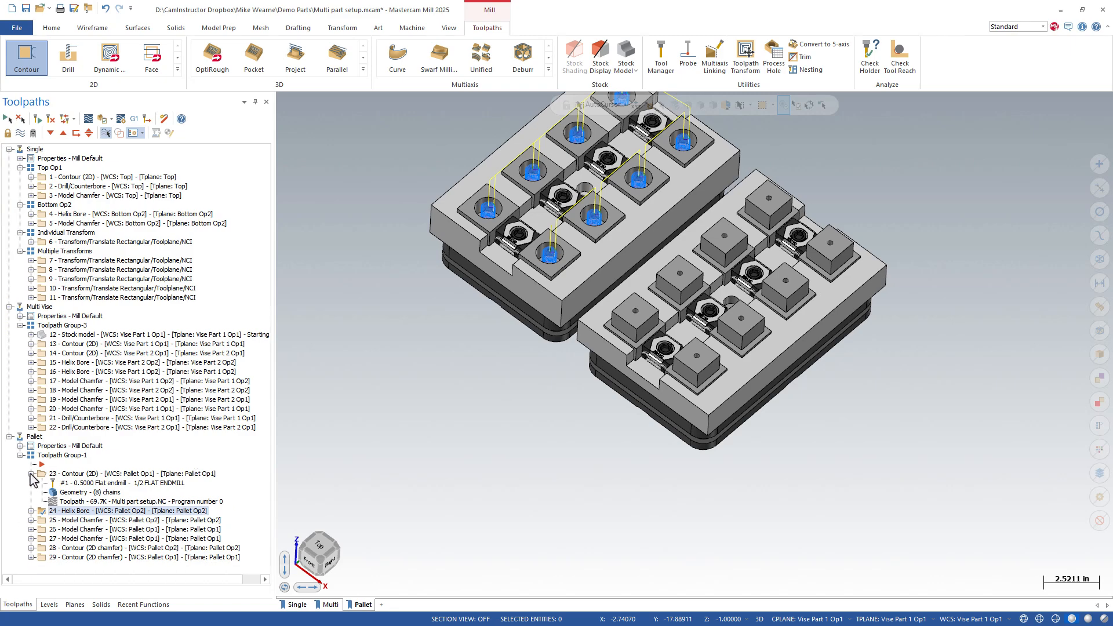
Open the machine simulation for all operations in the Pallet group's Toolpath Group-1 and hide the machine housing.
left_click(68, 456)
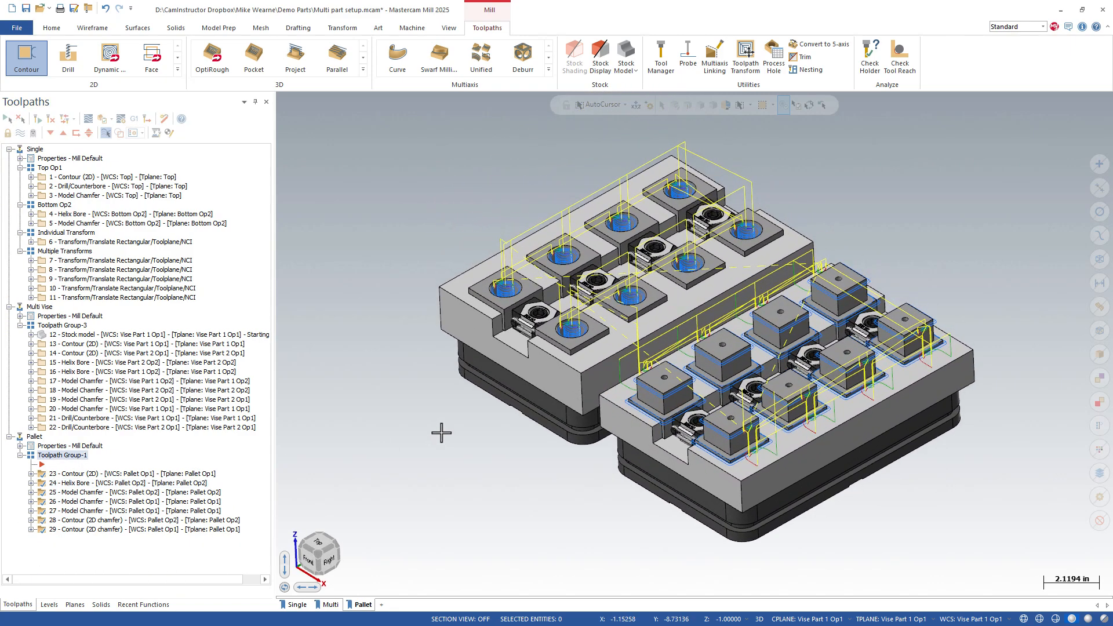
left_click(449, 27)
left_click(412, 28)
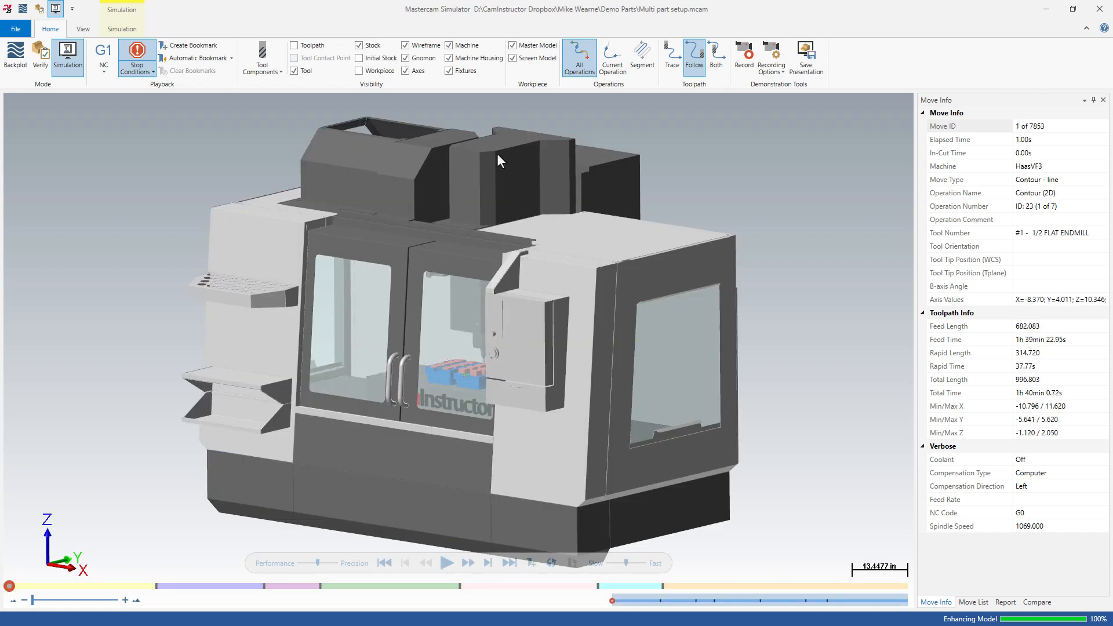
left_click(450, 58)
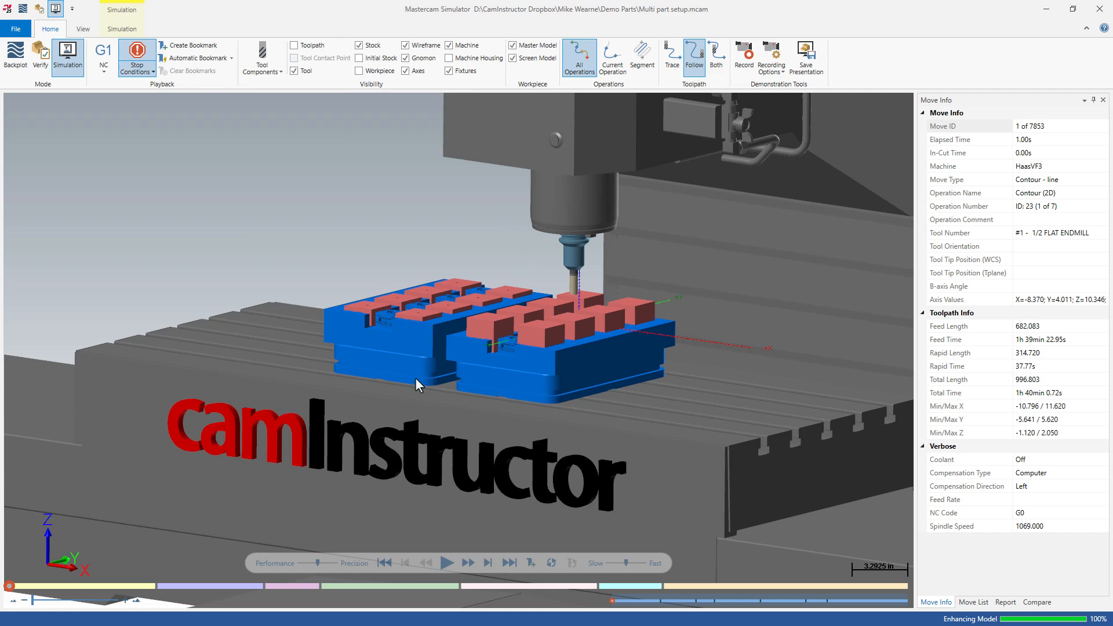
scroll(530, 394, "up", 5)
middle_click_drag(533, 394, 630, 282)
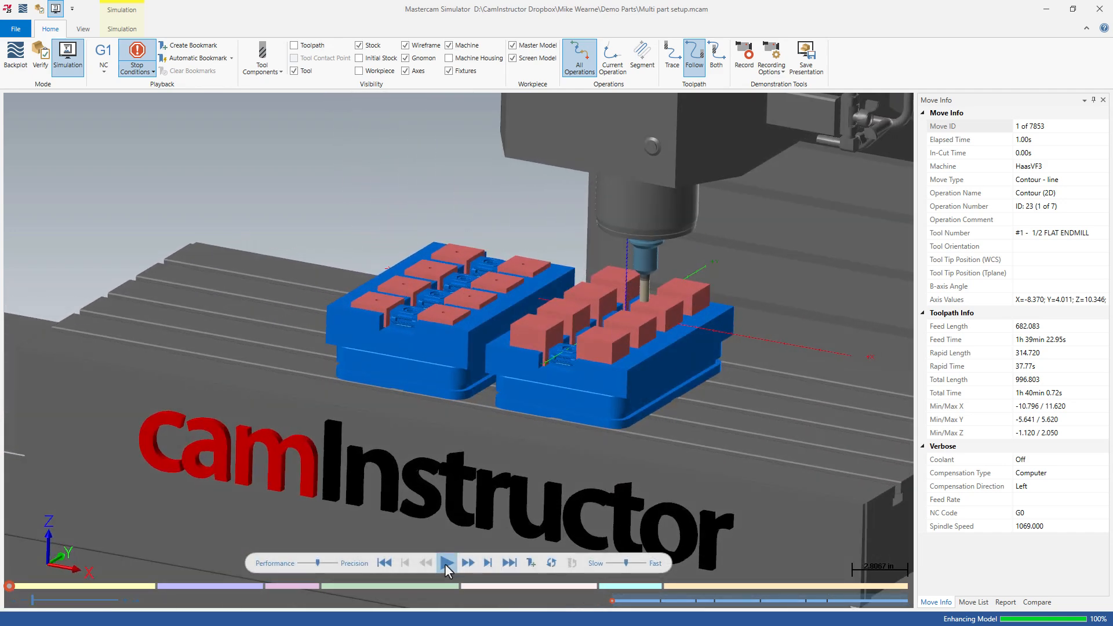
Run the pallet machine simulation, reduce the playback speed, and replay it from the start to examine the cutting.
left_click(445, 563)
scroll(439, 423, "down", 4)
scroll(440, 423, "down", 1)
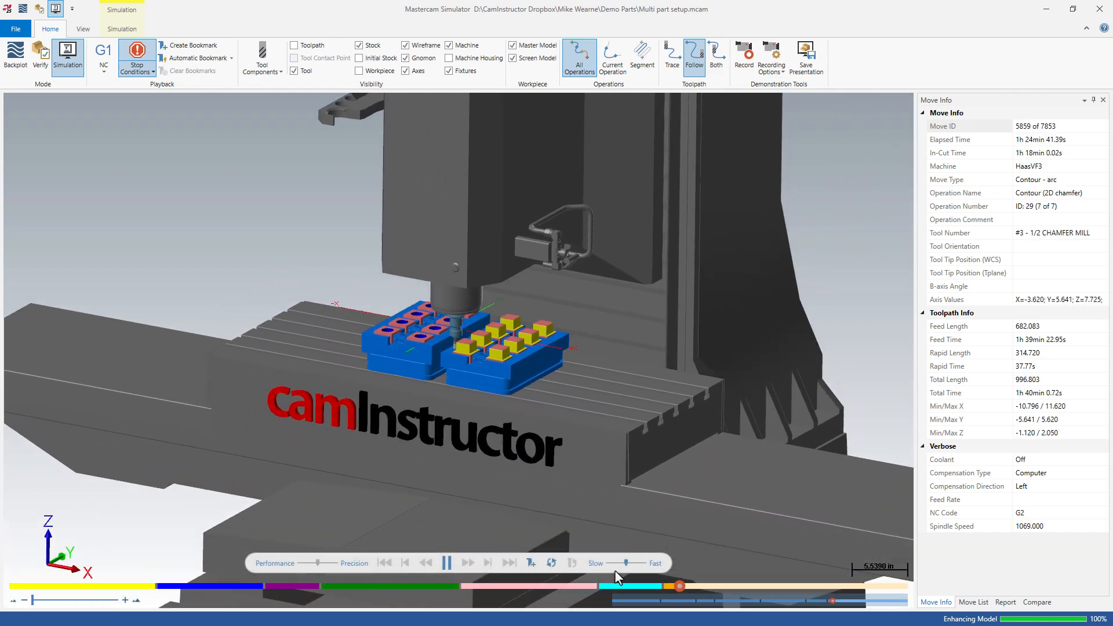
left_click(617, 564)
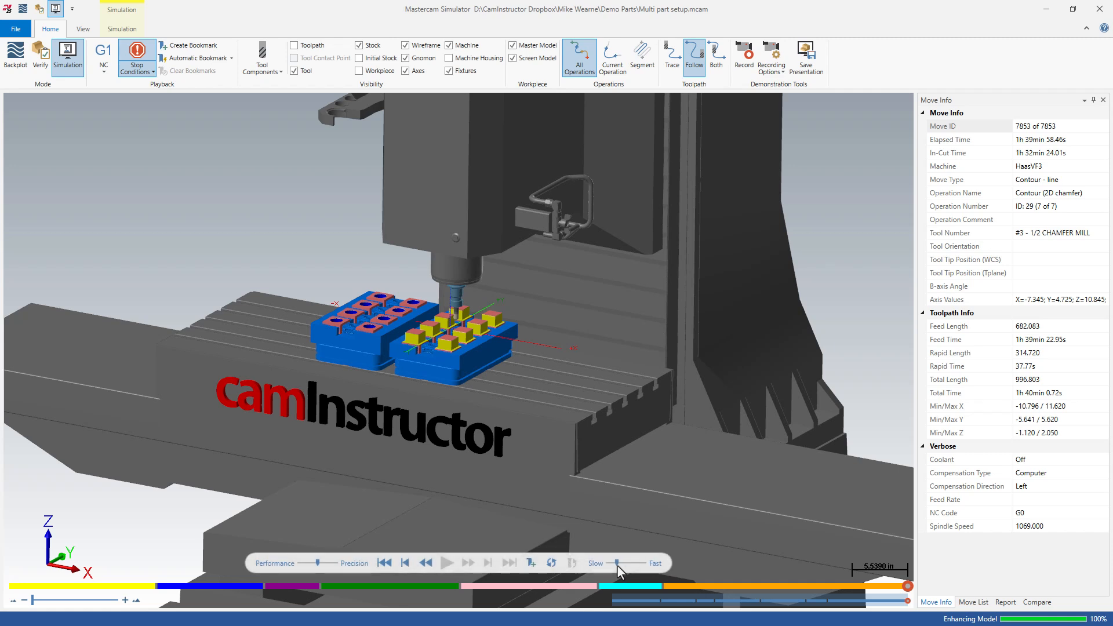
left_click(385, 563)
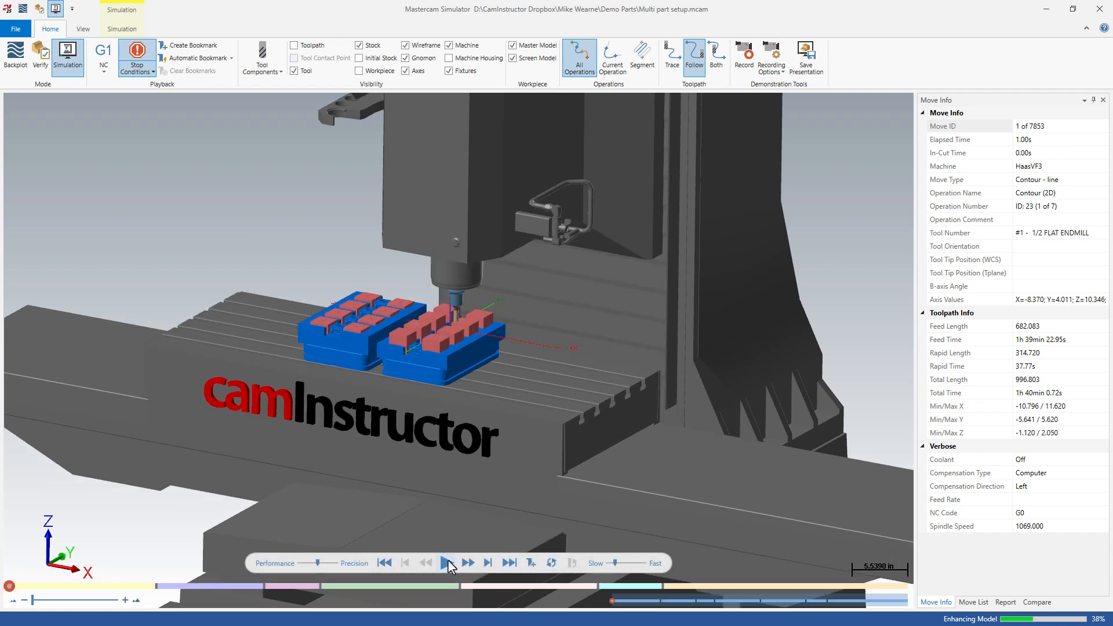
left_click(447, 562)
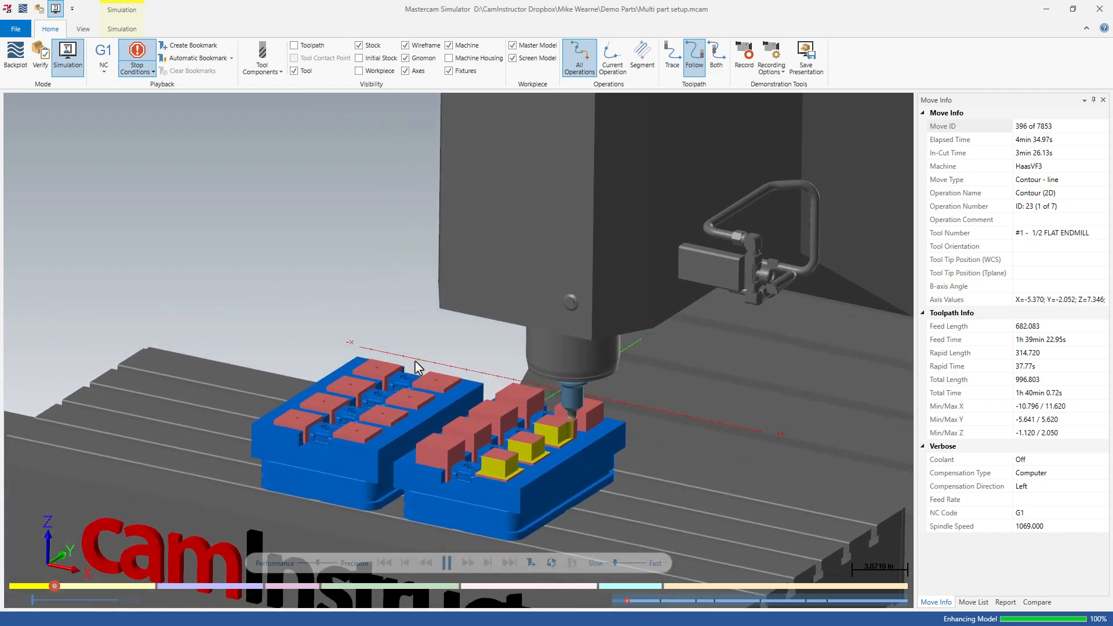